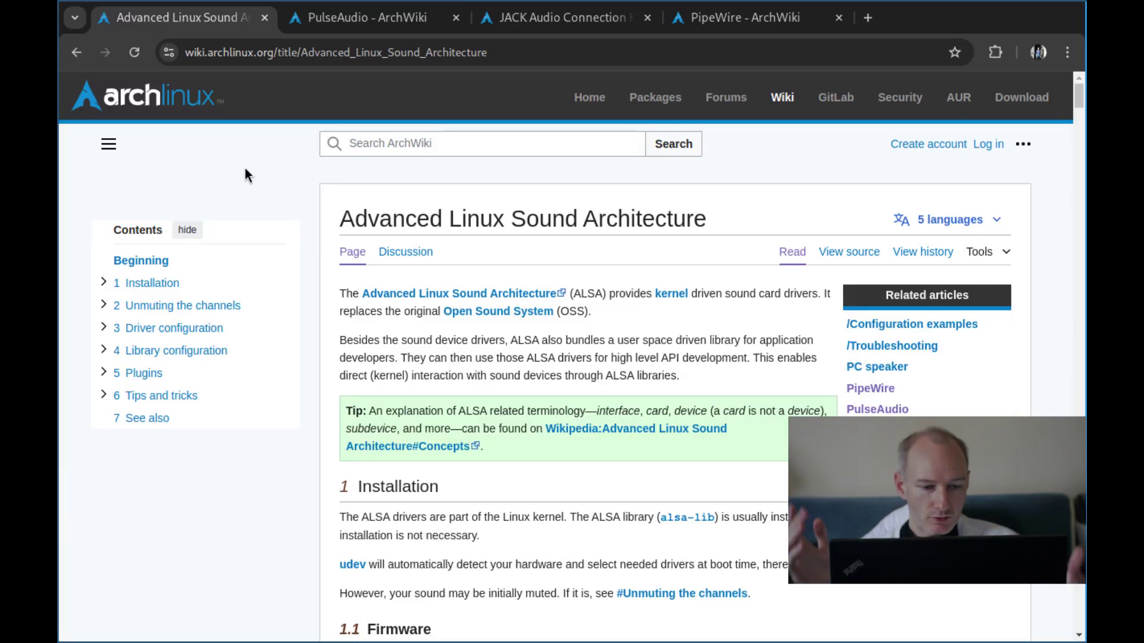
- Zoom the ALSA article in, read down to ALSA utilities, then move to the PulseAudio article
{"action": "key", "text": "ctrl+plus"}
{"action": "key", "text": "ctrl+plus"}
{"action": "key", "text": "ctrl+plus"}
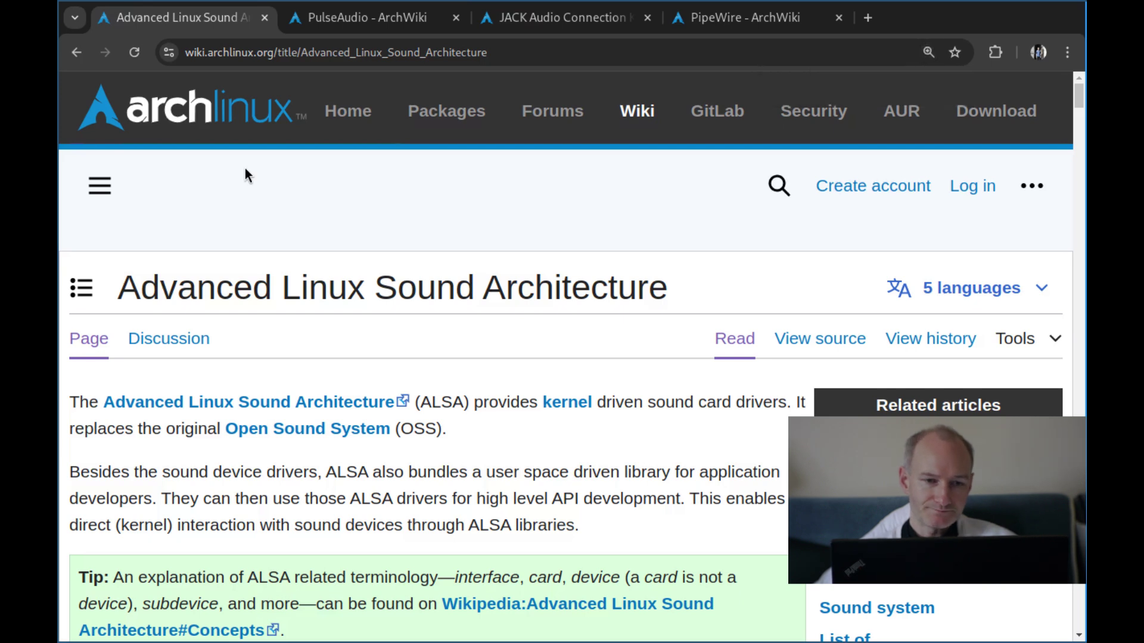
{"action": "scroll", "coordinate": [245, 171], "scroll_direction": "down", "scroll_amount": 2}
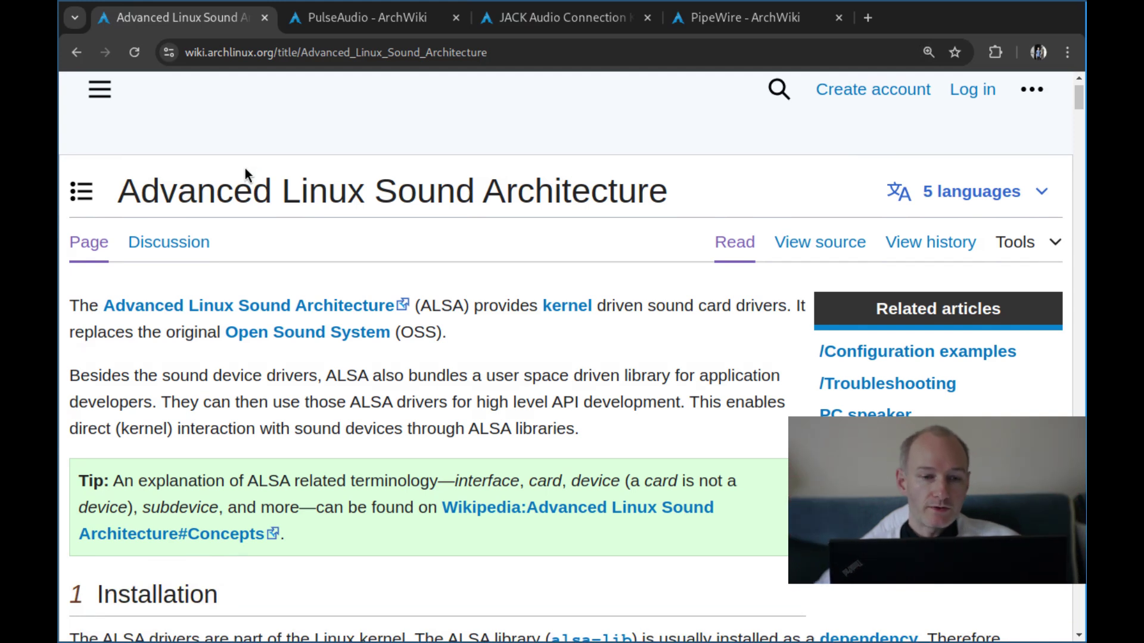
{"action": "scroll", "coordinate": [245, 170], "scroll_direction": "down", "scroll_amount": 8}
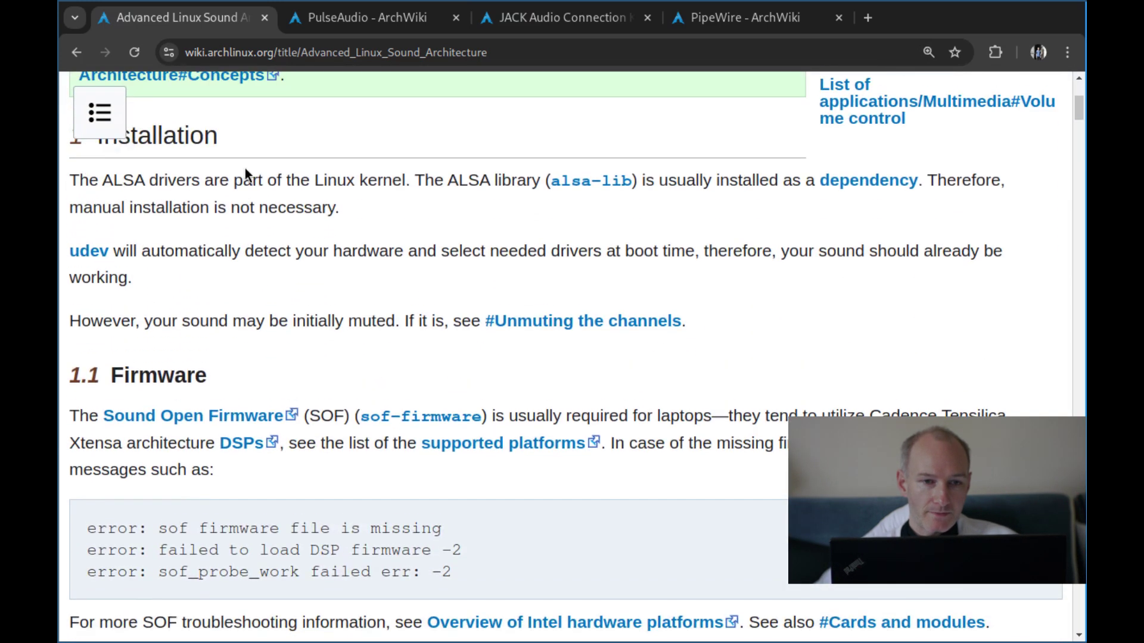
{"action": "scroll", "coordinate": [246, 174], "scroll_direction": "up", "scroll_amount": 1}
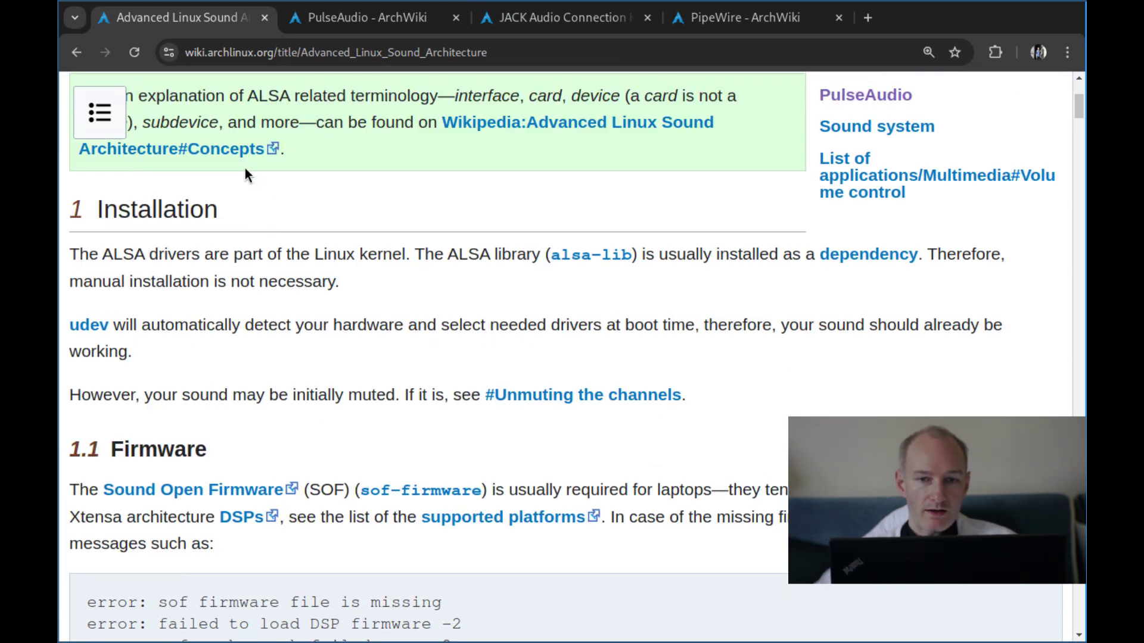
{"action": "scroll", "coordinate": [245, 170], "scroll_direction": "down", "scroll_amount": 5}
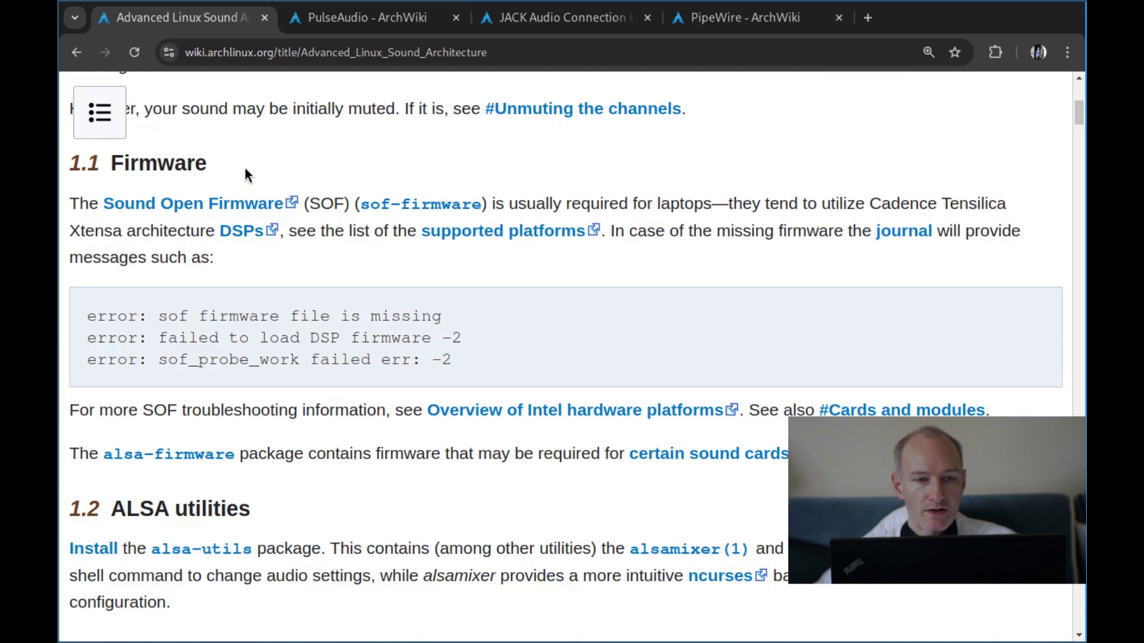
{"action": "scroll", "coordinate": [245, 168], "scroll_direction": "down", "scroll_amount": 5}
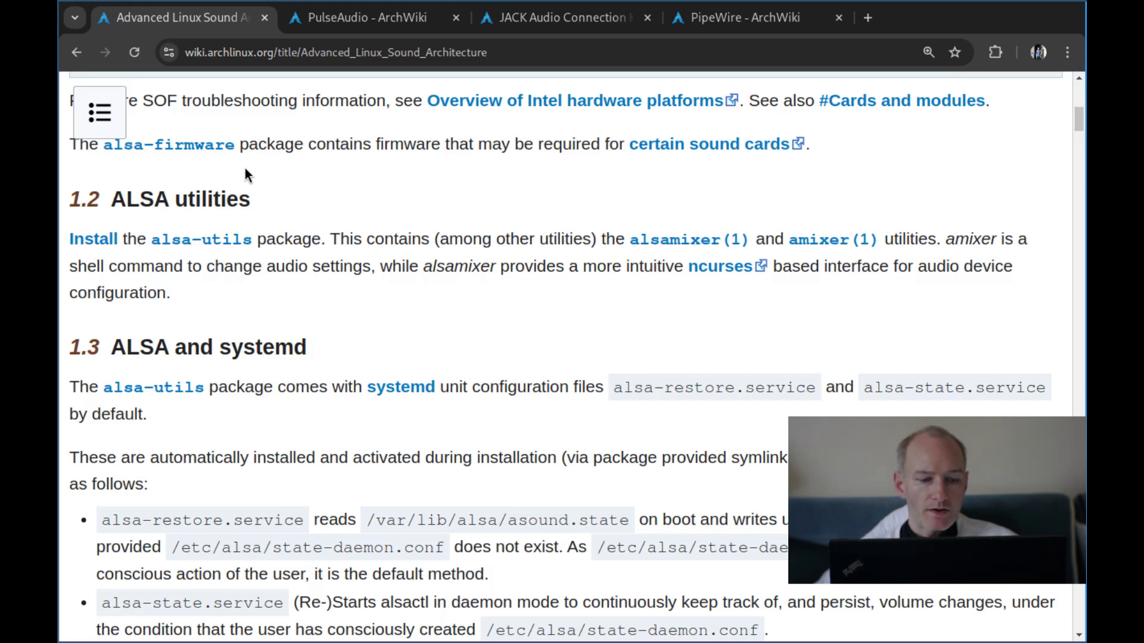
{"action": "key", "text": "ctrl+Tab"}
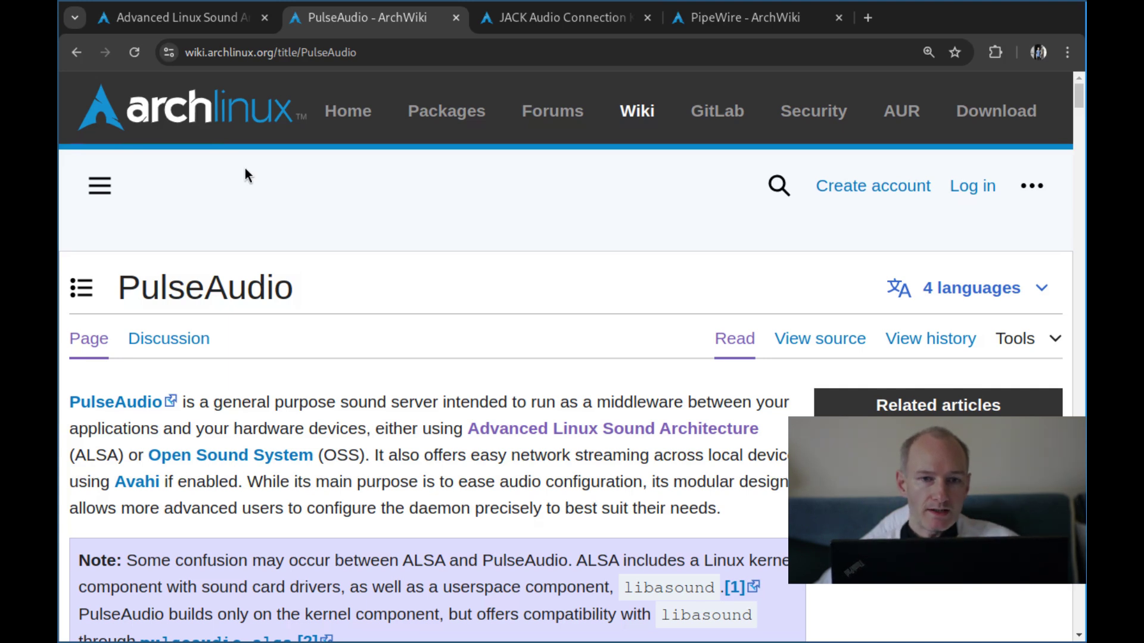
- Move from the PulseAudio tab to the JACK Audio Connection Kit article
{"action": "key", "text": "ctrl+Tab"}
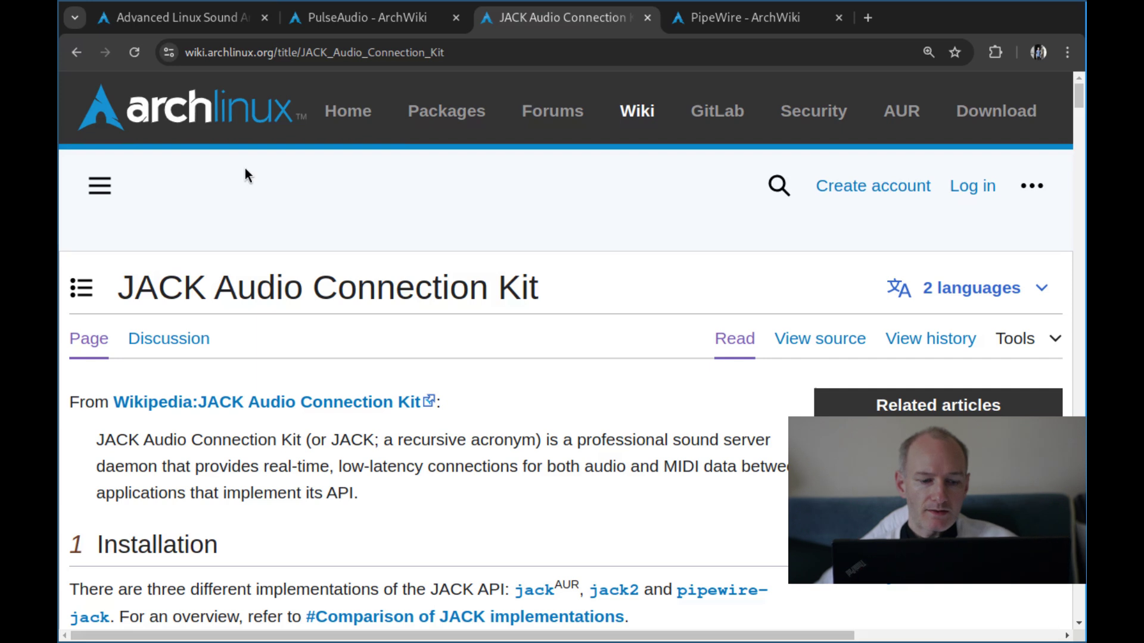
- Bring up the PipeWire article and scroll through its introduction and Installation section
{"action": "key", "text": "ctrl+Tab"}
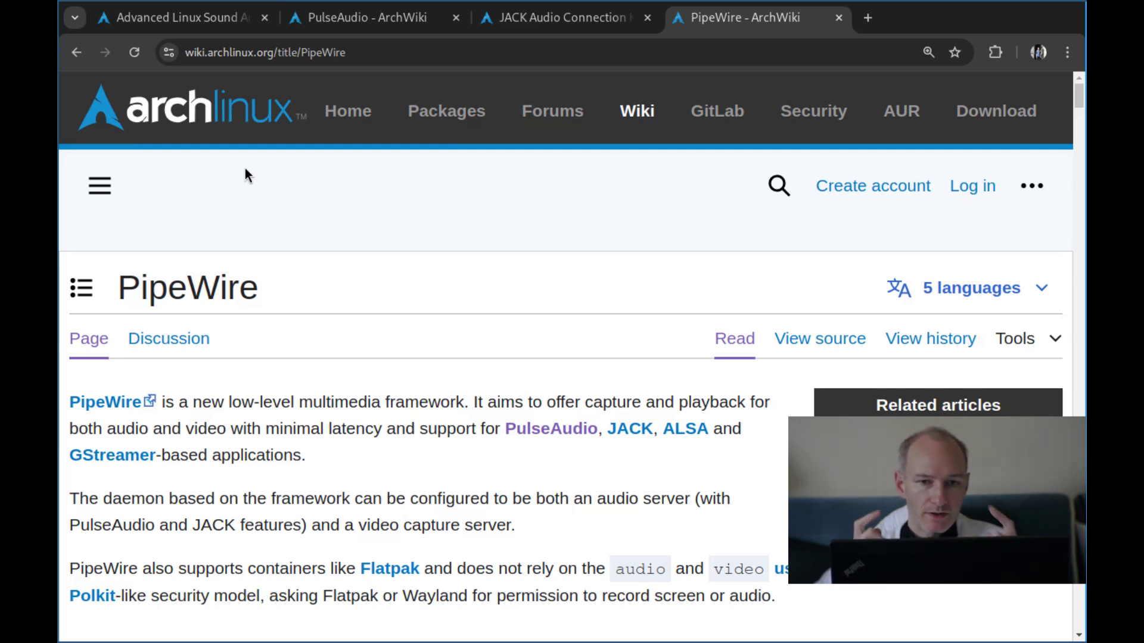
{"action": "scroll", "coordinate": [244, 169], "scroll_direction": "down", "scroll_amount": 5}
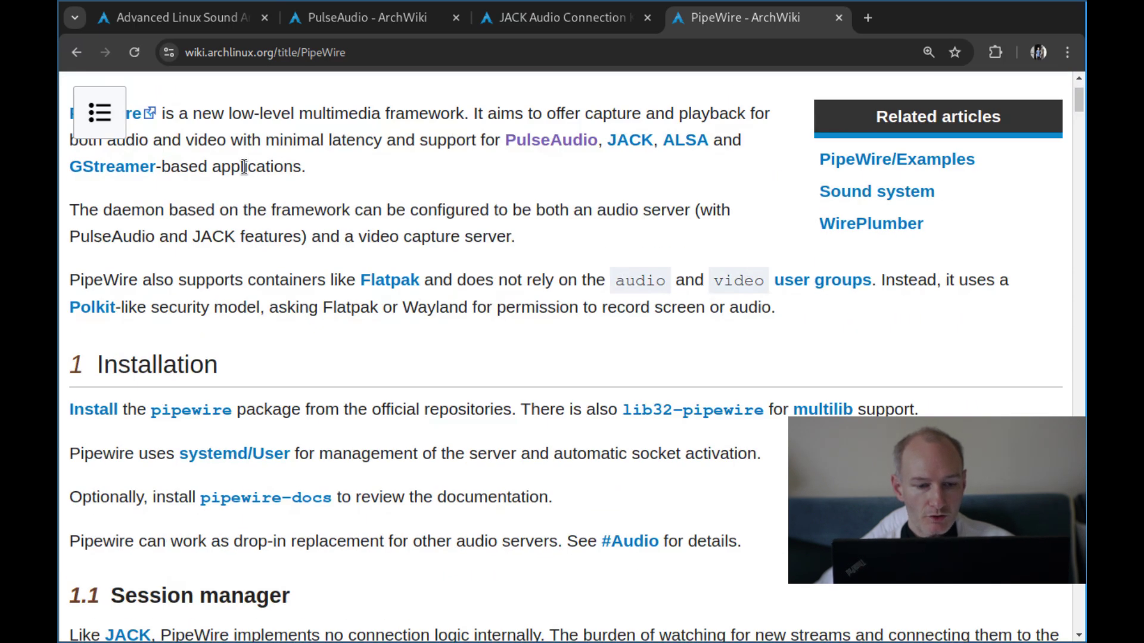
- Close the PipeWire, JACK and PulseAudio tabs, return to the ALSA article's top, then go to the terminal
{"action": "key", "text": "ctrl+w"}
{"action": "key", "text": "ctrl+w"}
{"action": "key", "text": "ctrl+Page_Up"}
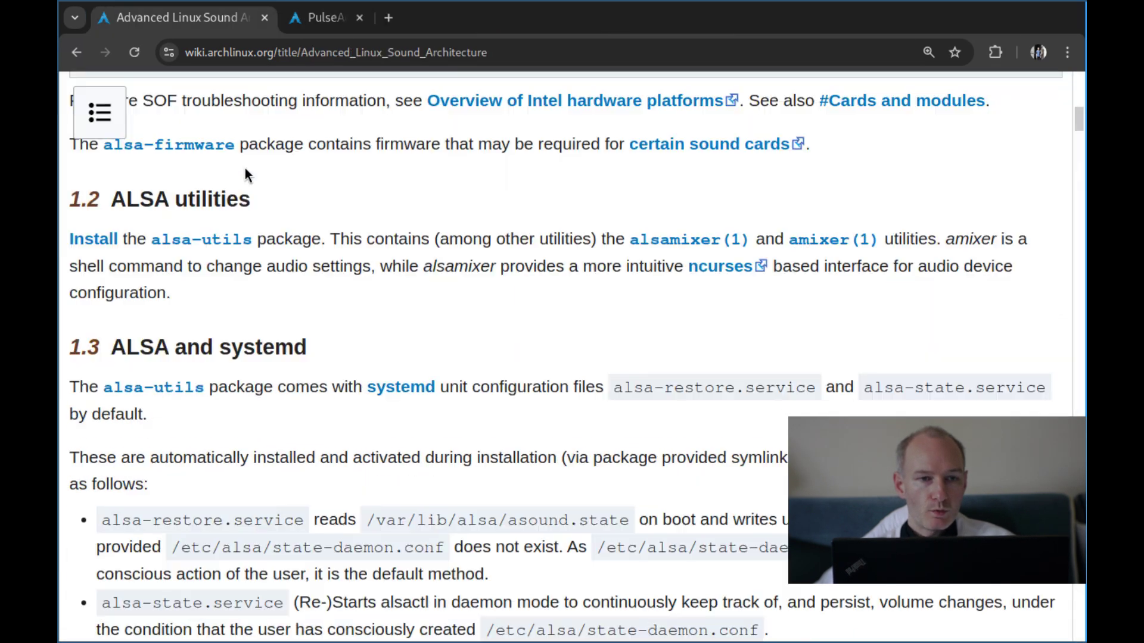
{"action": "key", "text": "Home"}
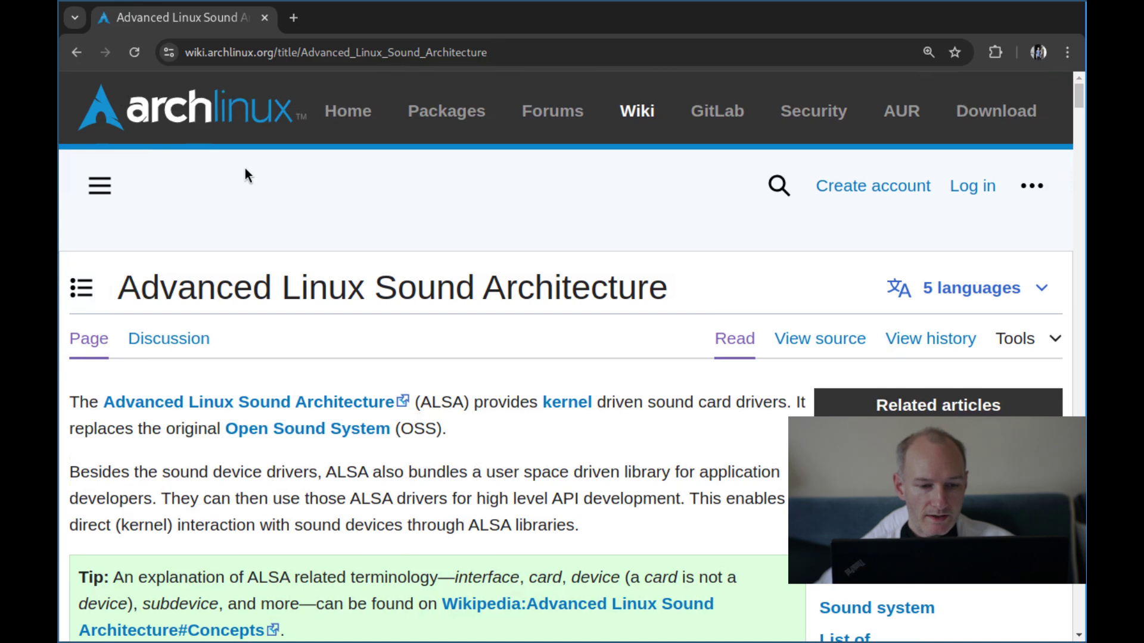
{"action": "key", "text": "super+1"}
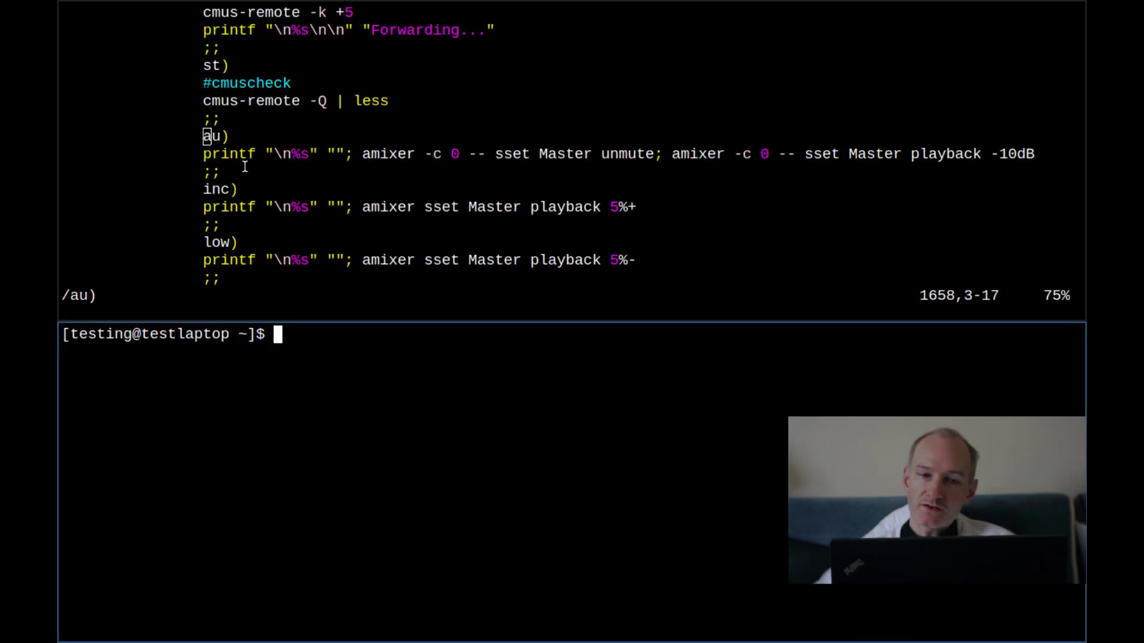
- Enlarge the terminal text and run sudo pacman -S alsa-utils
{"action": "type", "text": "sudo pacm"}
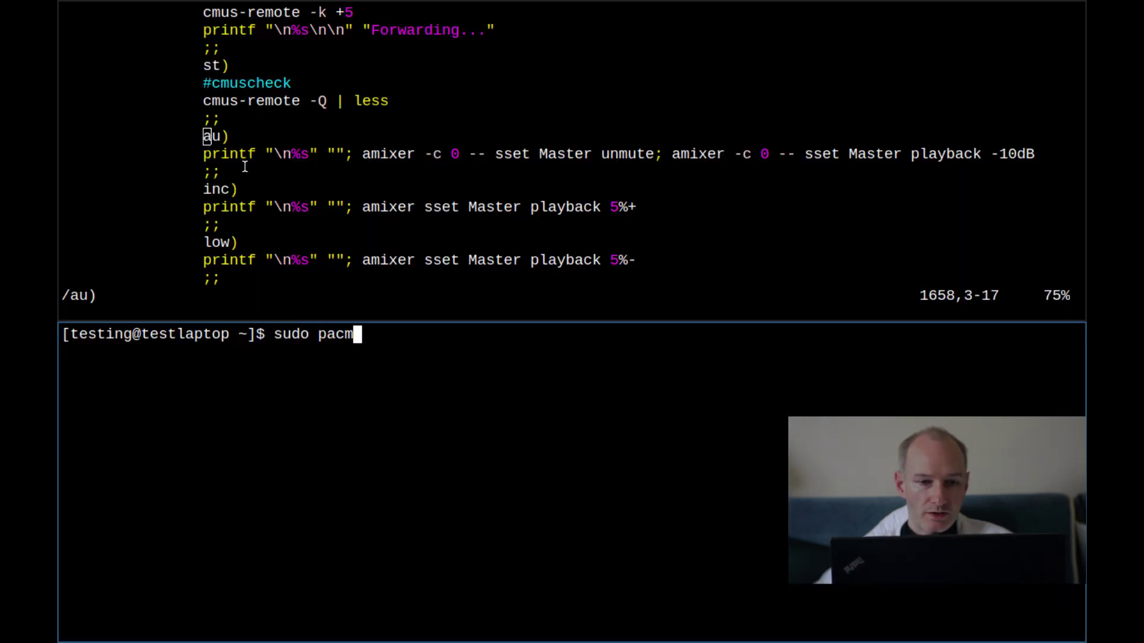
{"action": "type", "text": "an -Syu"}
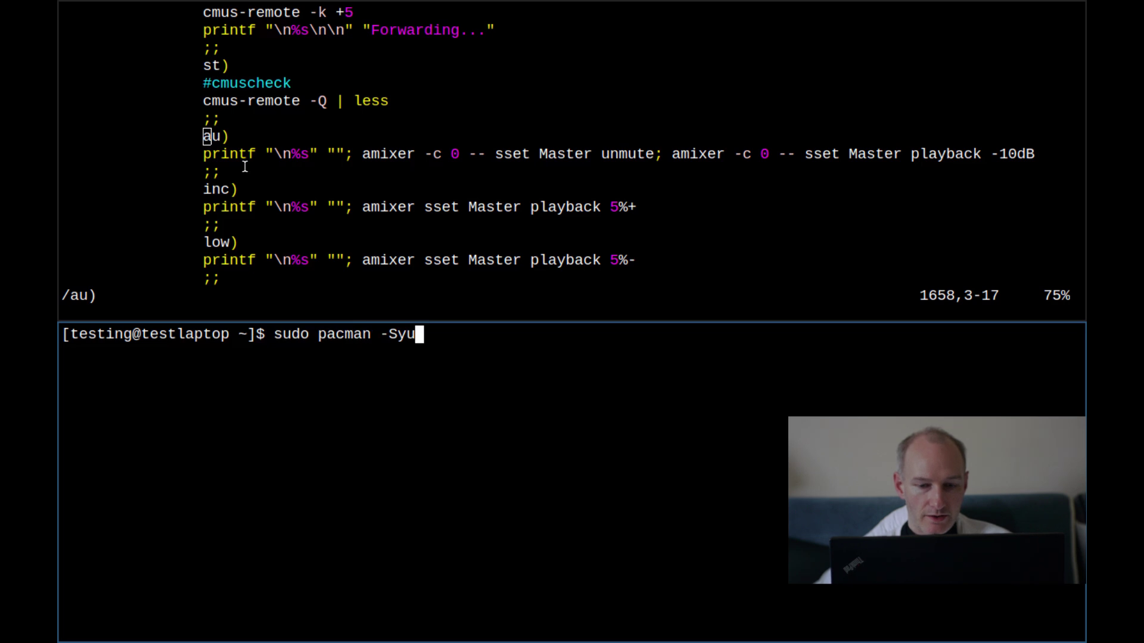
{"action": "key", "text": "ctrl+plus"}
{"action": "key", "text": "ctrl+plus"}
{"action": "key", "text": "ctrl+plus"}
{"action": "key", "text": "ctrl+plus"}
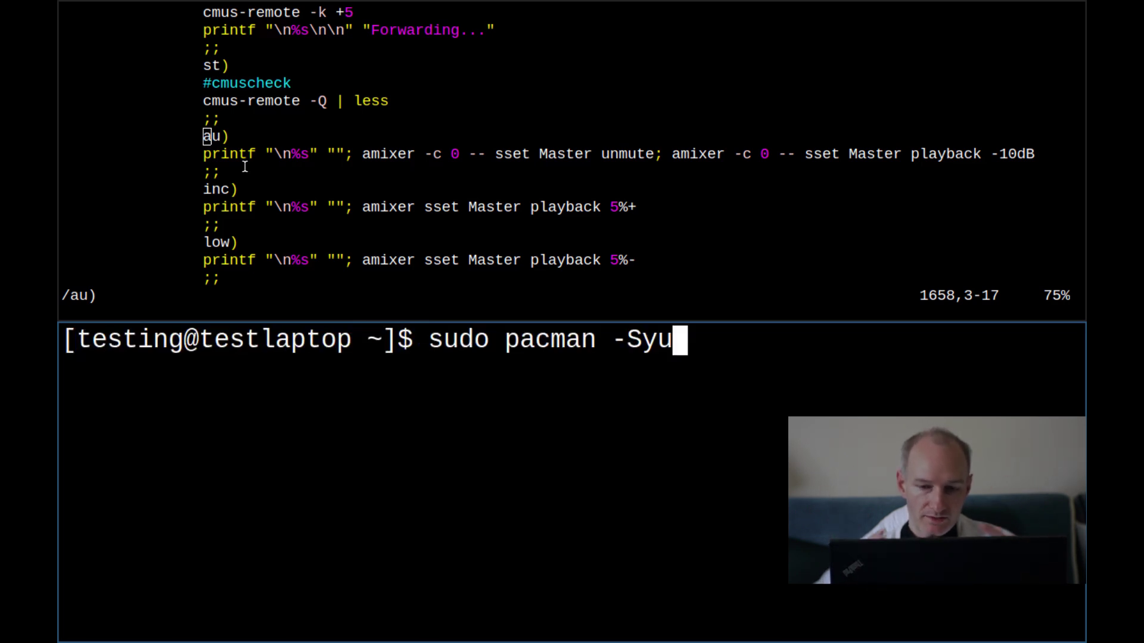
{"action": "key", "text": "BackSpace"}
{"action": "key", "text": "BackSpace"}
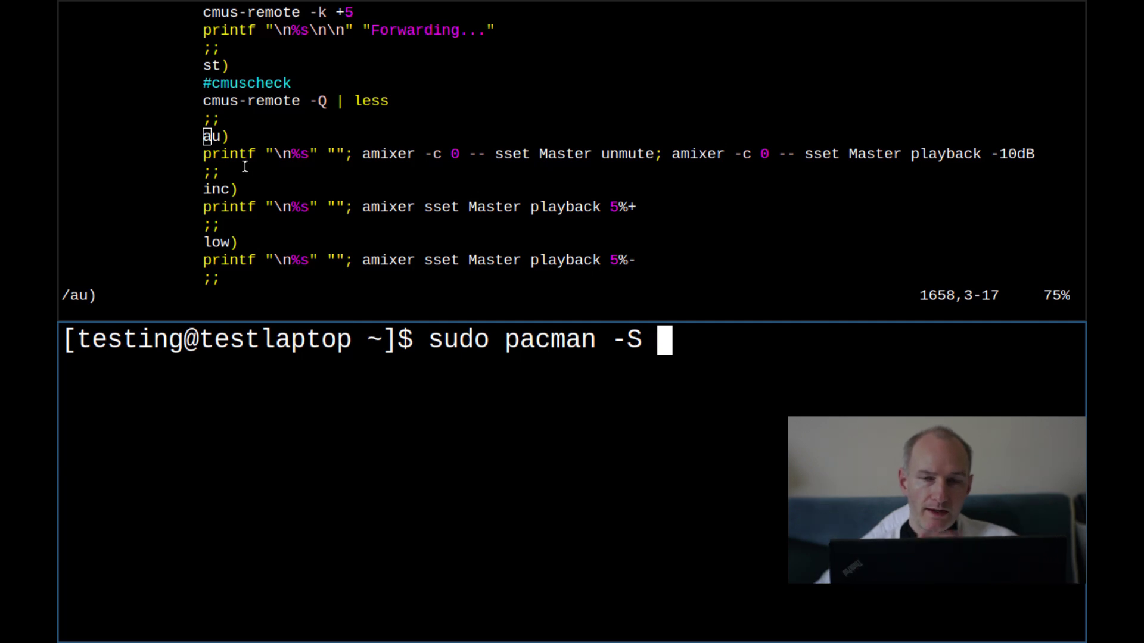
{"action": "type", "text": "als"}
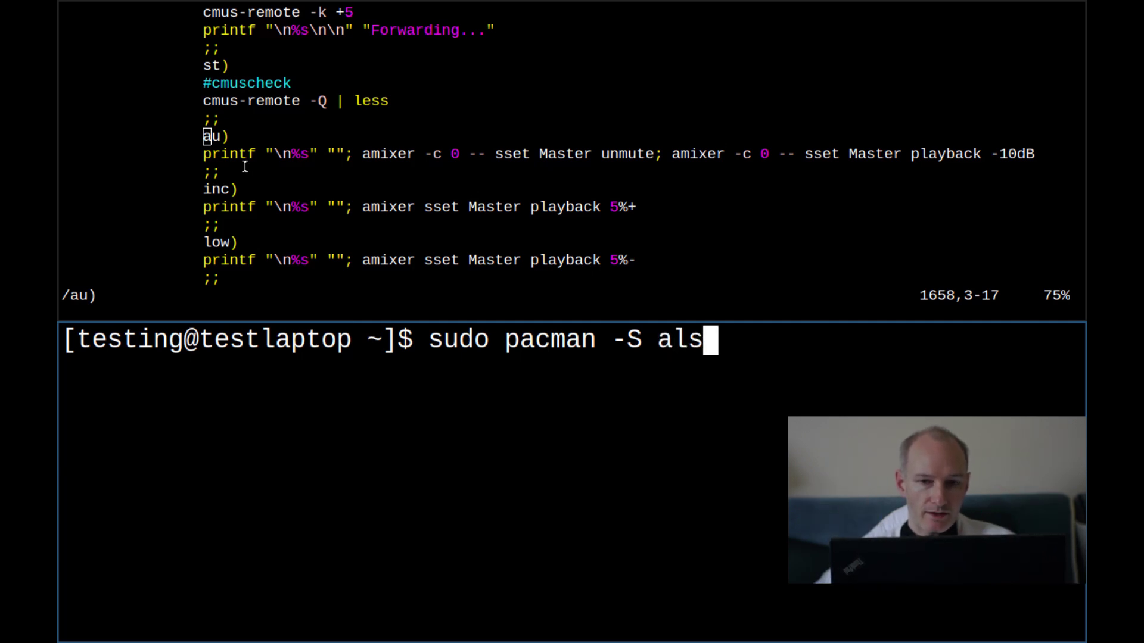
{"action": "type", "text": "a-utils"}
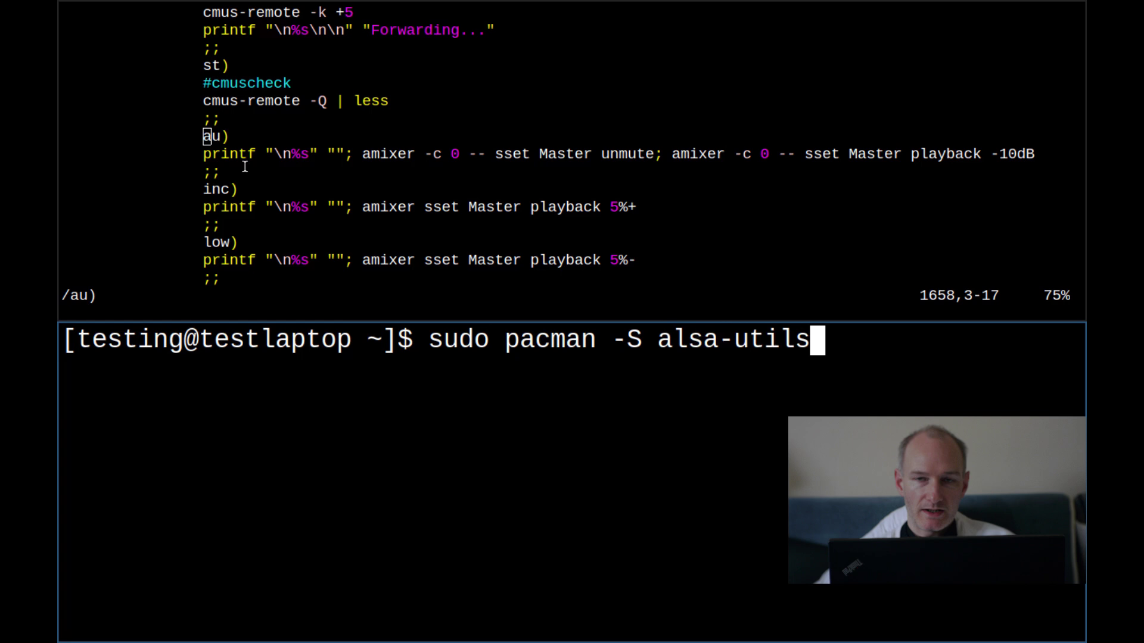
{"action": "key", "text": "Return"}
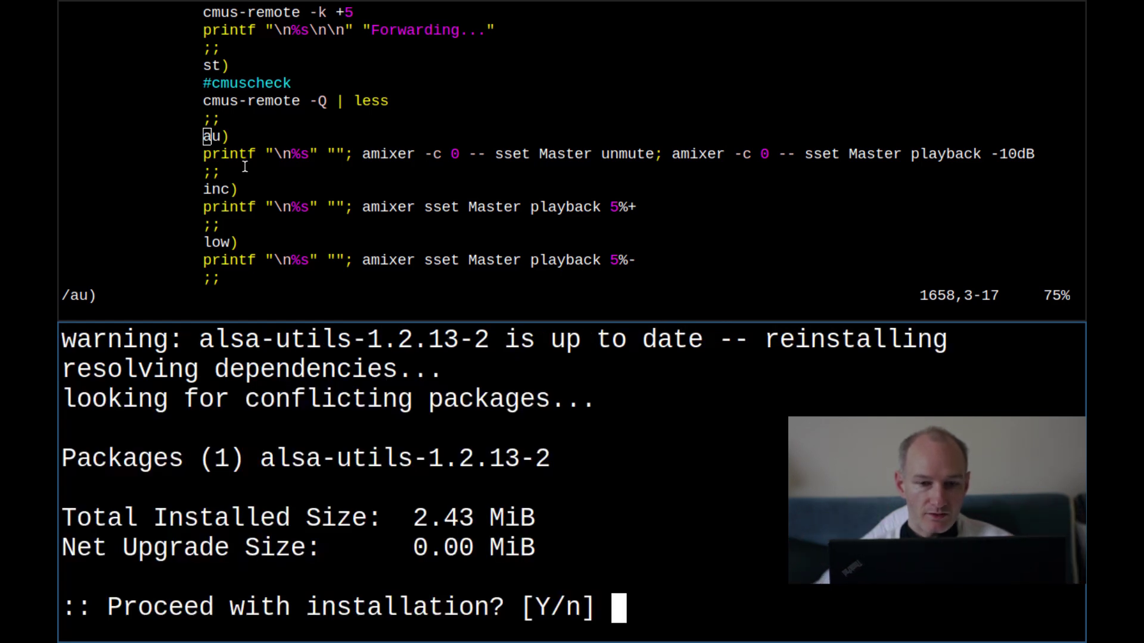
- Decline reinstalling alsa-utils 1.2.13-2, clear the screen, and launch AlsaMixer
{"action": "type", "text": "n"}
{"action": "key", "text": "Return"}
{"action": "type", "text": "clear"}
{"action": "key", "text": "Return"}
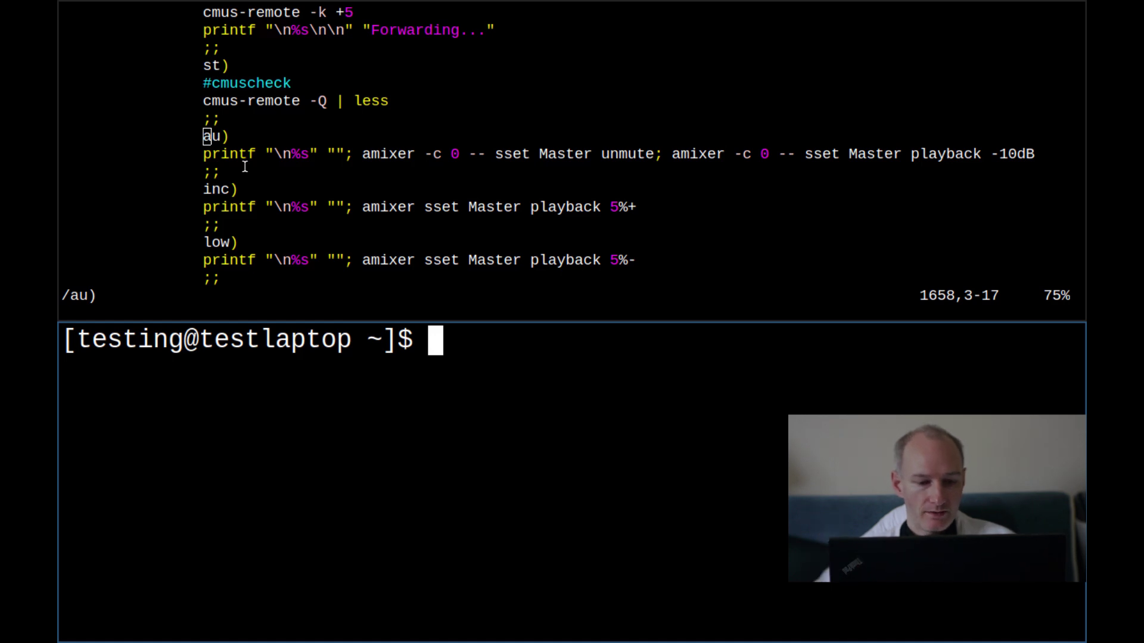
{"action": "key", "text": "super+a"}
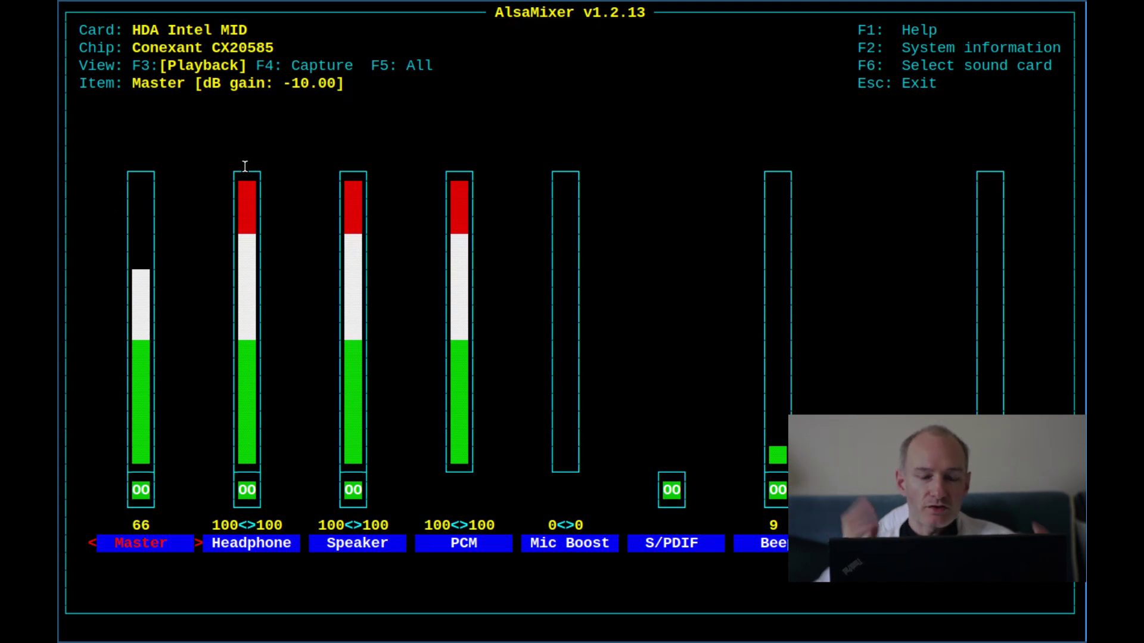
- View AlsaMixer's F1 help with on-screen keystrokes enabled, then close it back to the Playback mixer
{"action": "key", "text": "F1"}
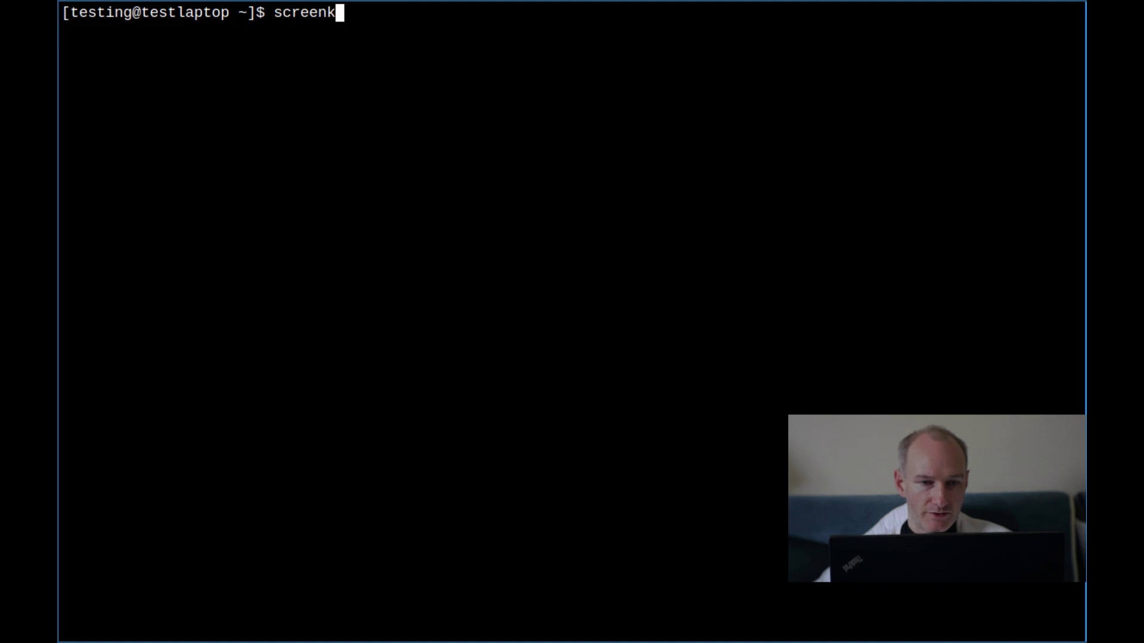
{"action": "key", "text": "Return"}
{"action": "key", "text": "super+3"}
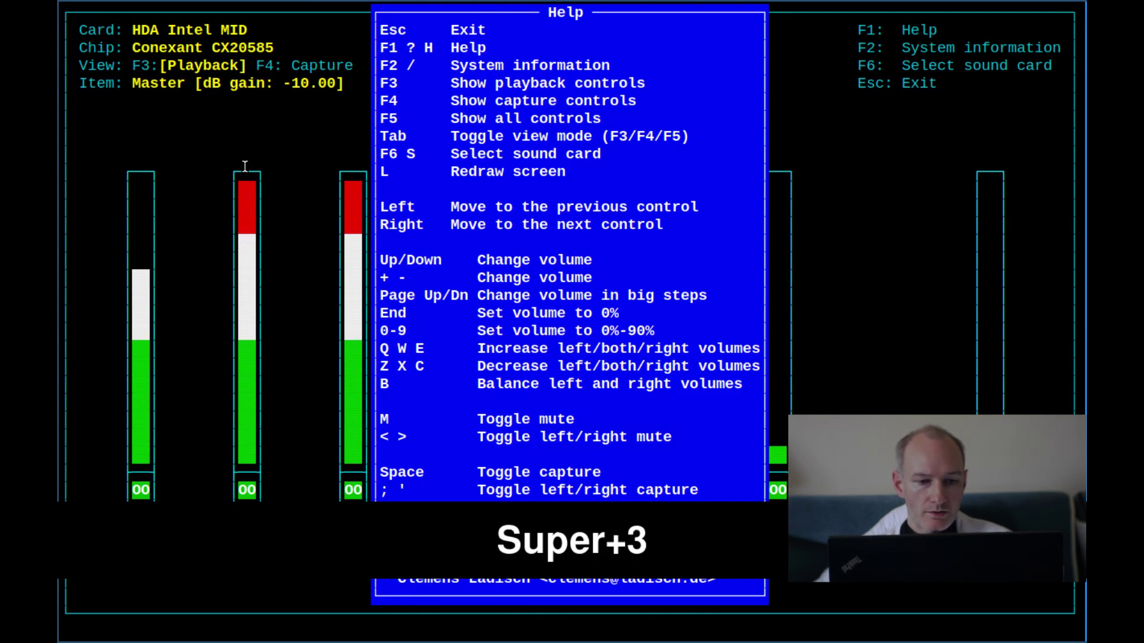
{"action": "key", "text": "Escape"}
{"action": "key", "text": "F1"}
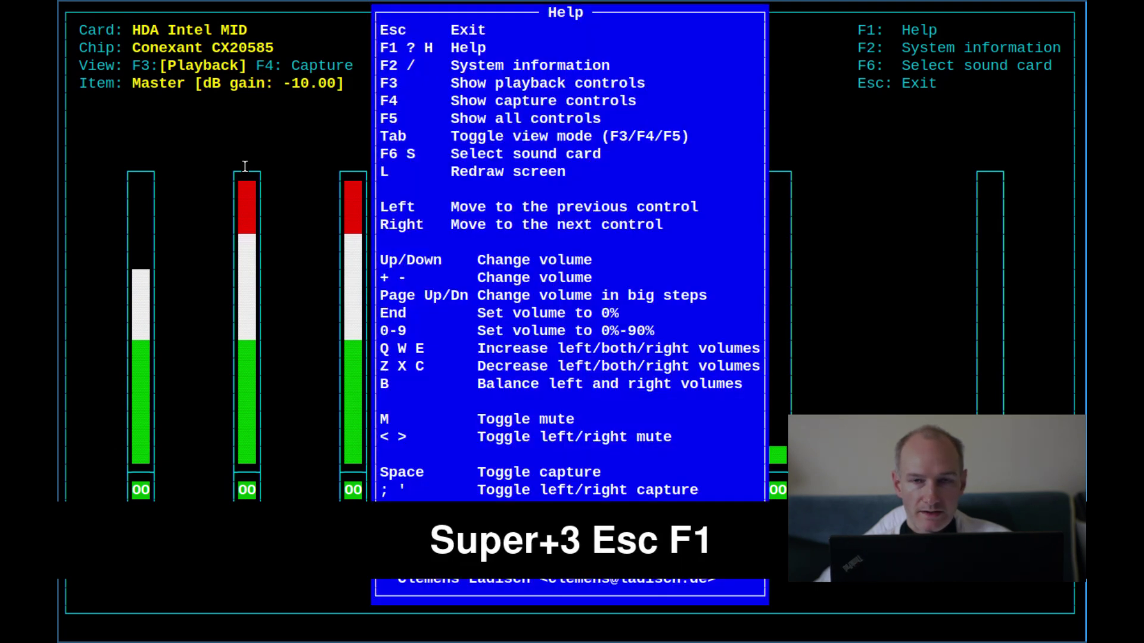
{"action": "key", "text": "Escape"}
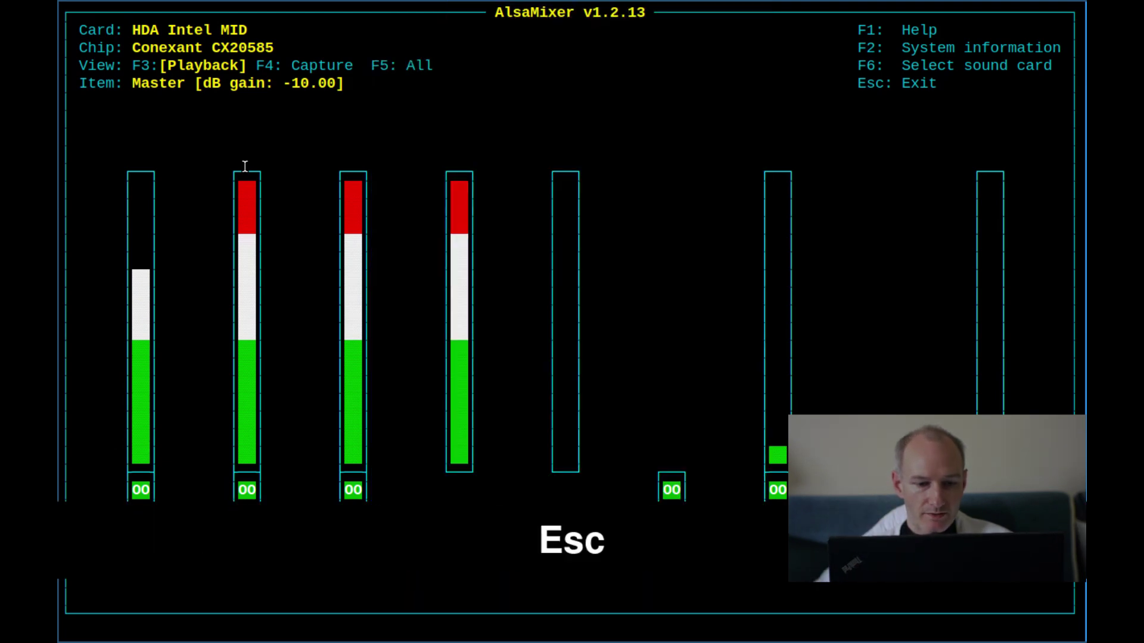
- Adjust Master with w and x, then step through Headphone, Speaker and the other controls back to Master
{"action": "key", "text": "w"}
{"action": "key", "text": "w"}
{"action": "key", "text": "w"}
{"action": "key", "text": "w"}
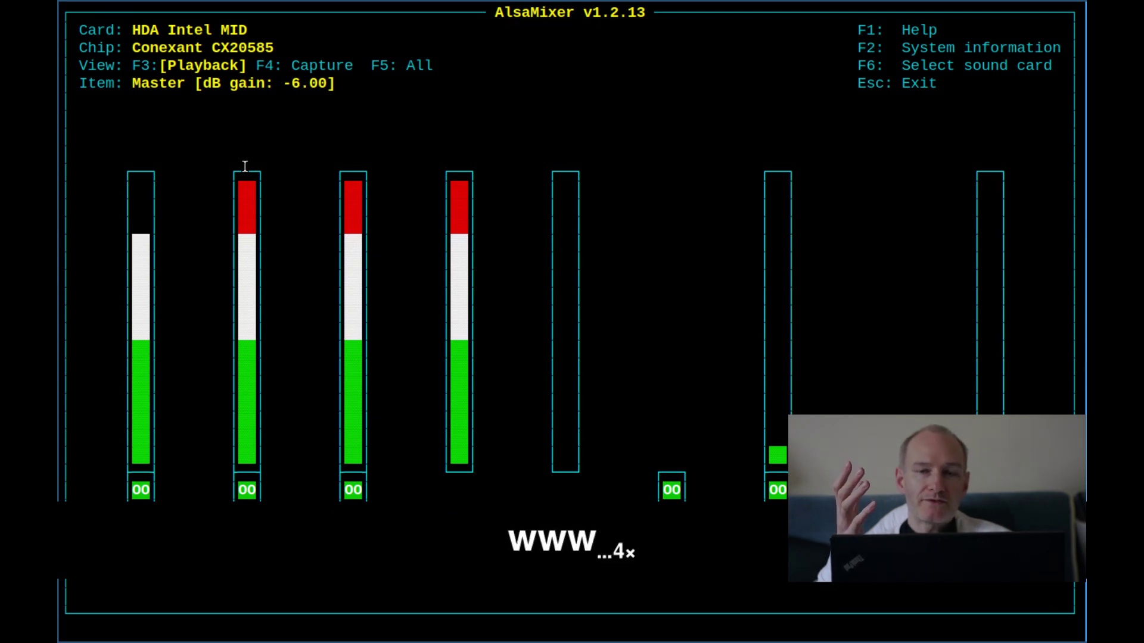
{"action": "key", "text": "x"}
{"action": "key", "text": "x"}
{"action": "key", "text": "x"}
{"action": "key", "text": "x"}
{"action": "key", "text": "x"}
{"action": "key", "text": "x"}
{"action": "key", "text": "x"}
{"action": "key", "text": "x"}
{"action": "key", "text": "x"}
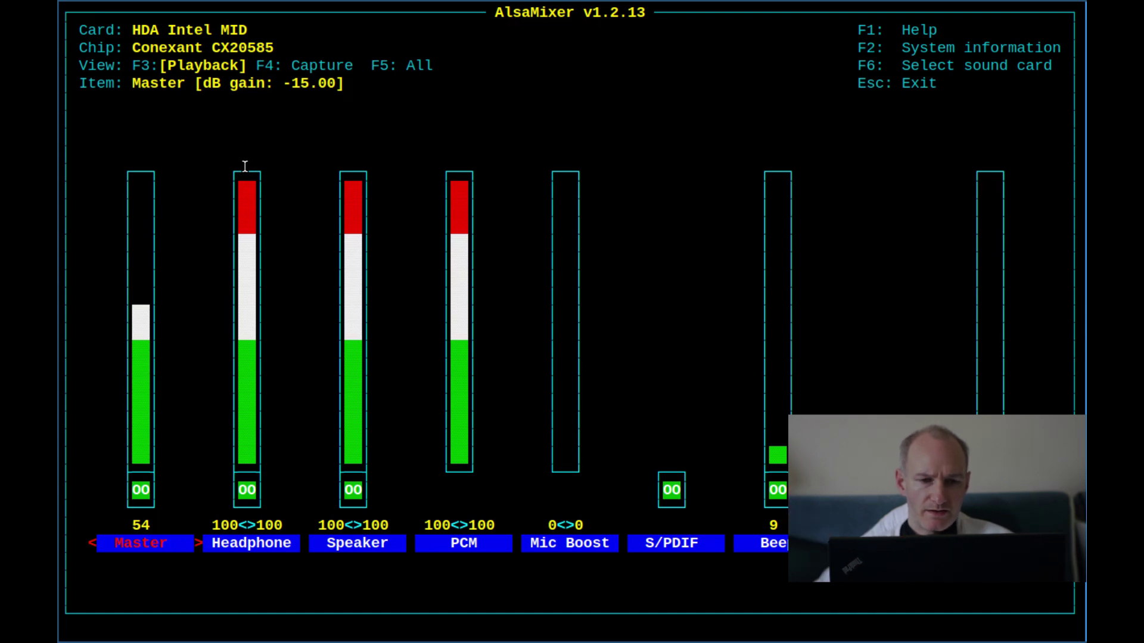
{"action": "key", "text": "Right"}
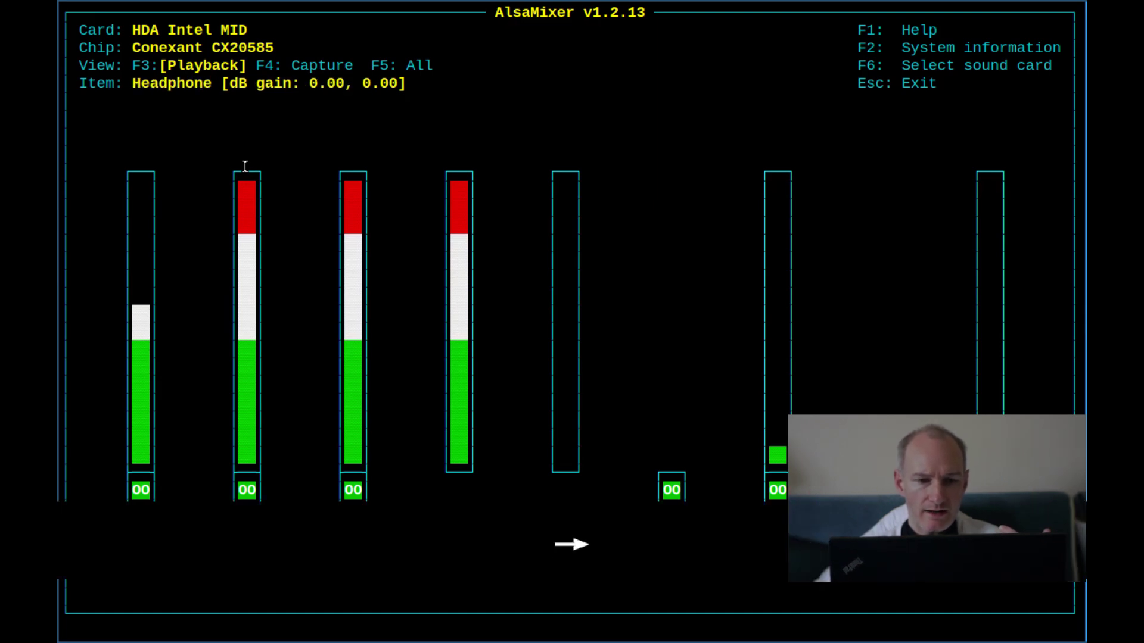
{"action": "key", "text": "Right"}
{"action": "key", "text": "Right"}
{"action": "key", "text": "Right"}
{"action": "key", "text": "Right"}
{"action": "key", "text": "Right"}
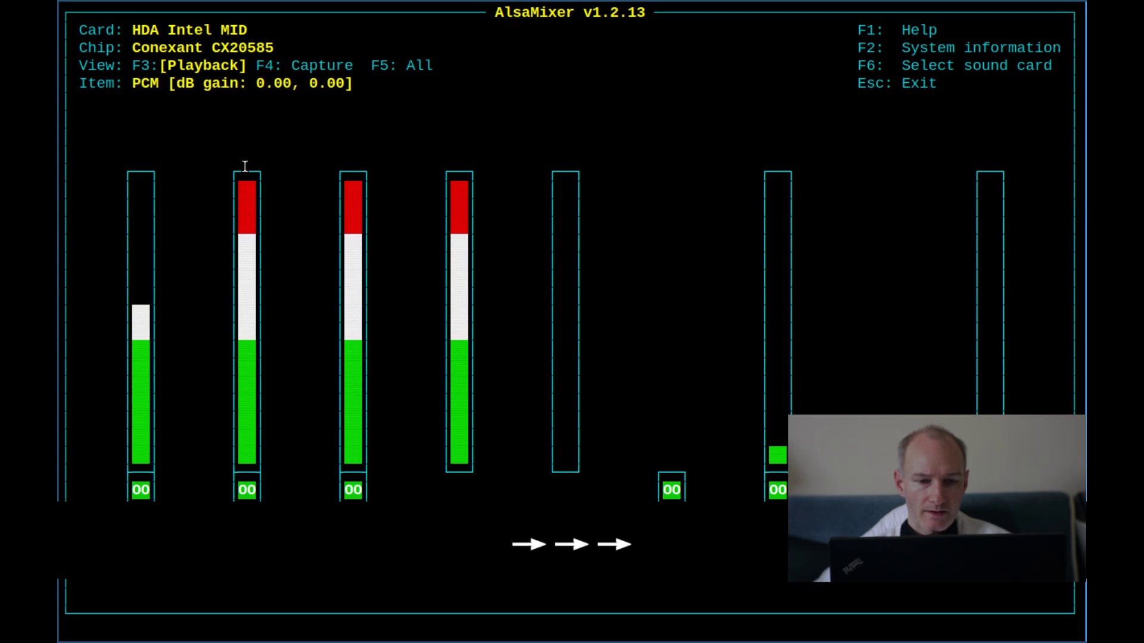
{"action": "key", "text": "Right"}
{"action": "key", "text": "Right"}
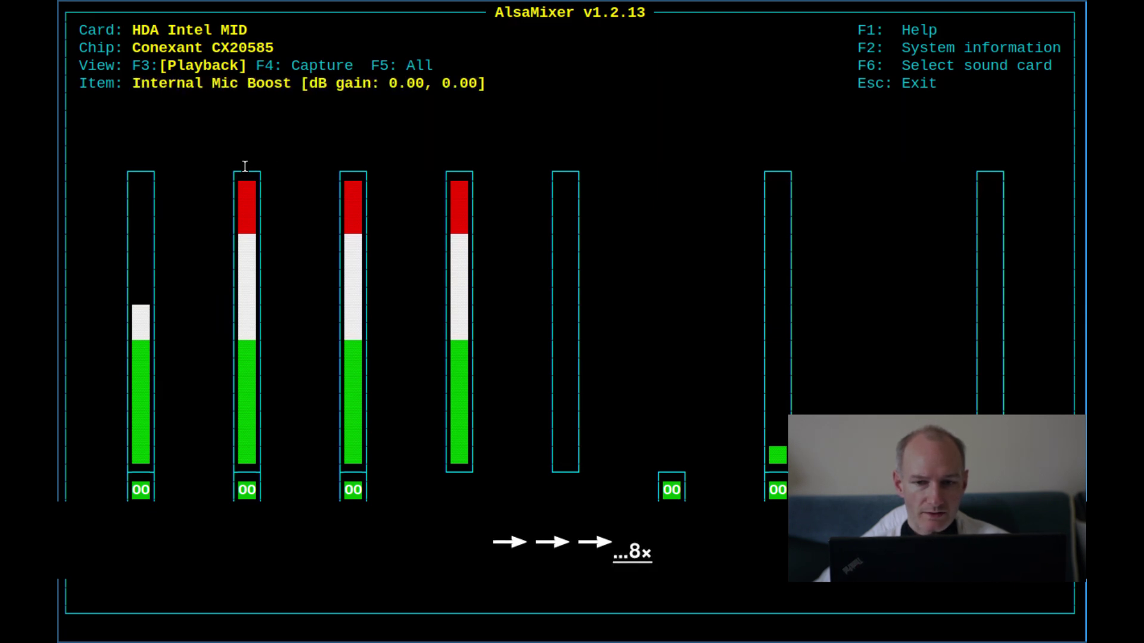
{"action": "key", "text": "Left"}
{"action": "key", "text": "Left"}
{"action": "key", "text": "Left"}
{"action": "key", "text": "Left"}
{"action": "key", "text": "Left"}
{"action": "key", "text": "Left"}
{"action": "key", "text": "Left"}
{"action": "key", "text": "Left"}
{"action": "key", "text": "Left"}
{"action": "key", "text": "Left"}
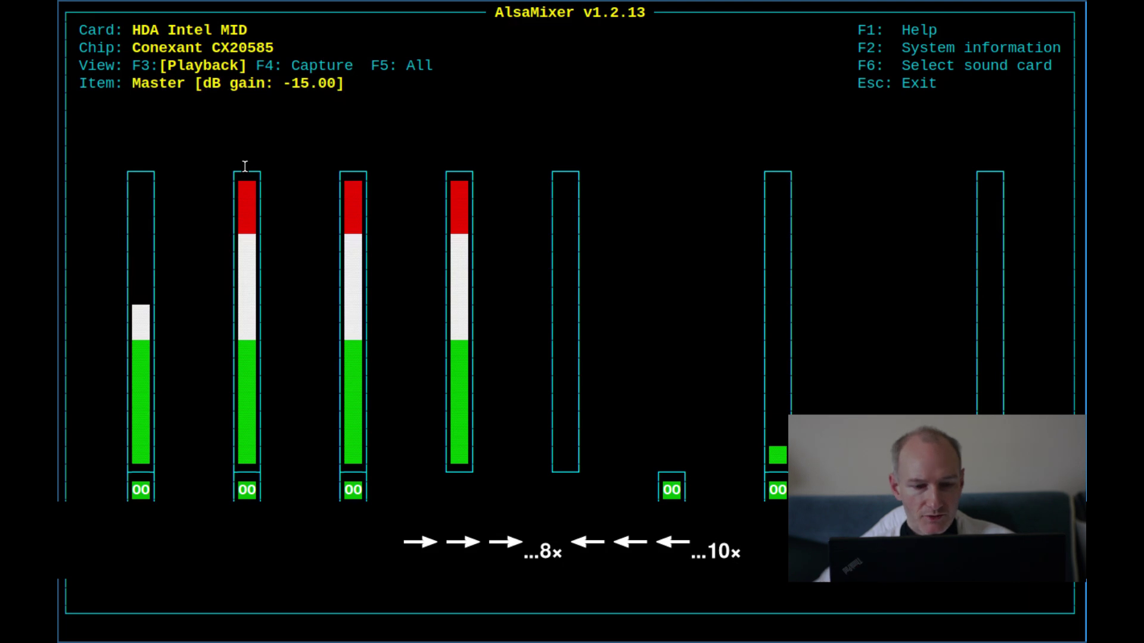
- Nudge Master up and down, drop it to 43 (-20 dB), and toggle its mute
{"action": "key", "text": "Up"}
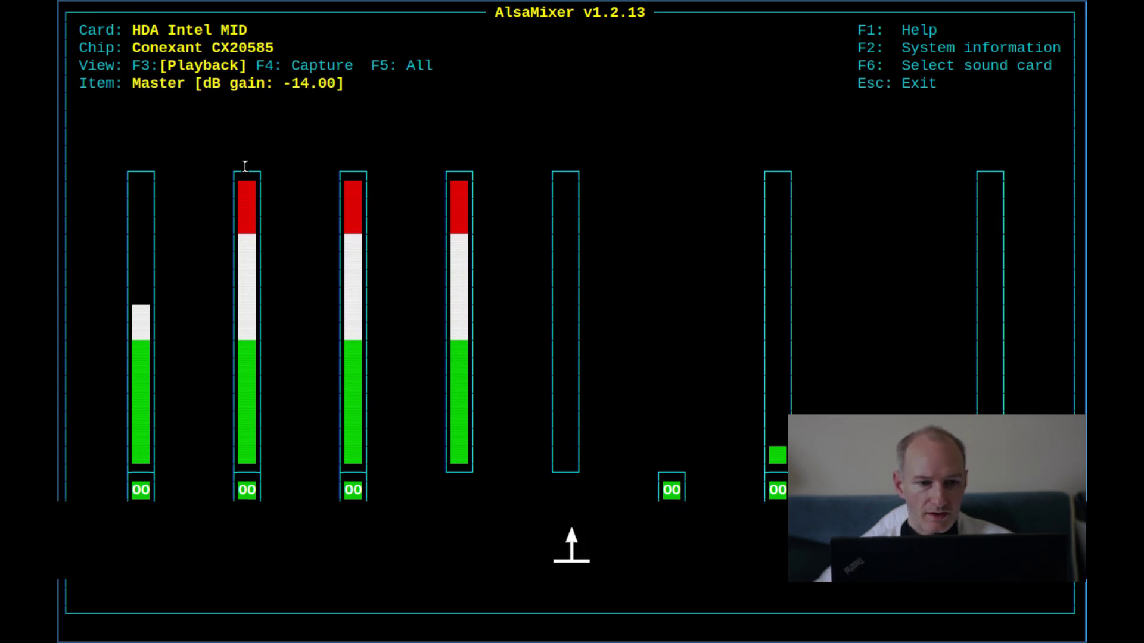
{"action": "key", "text": "Down"}
{"action": "key", "text": "Up"}
{"action": "key", "text": "Down"}
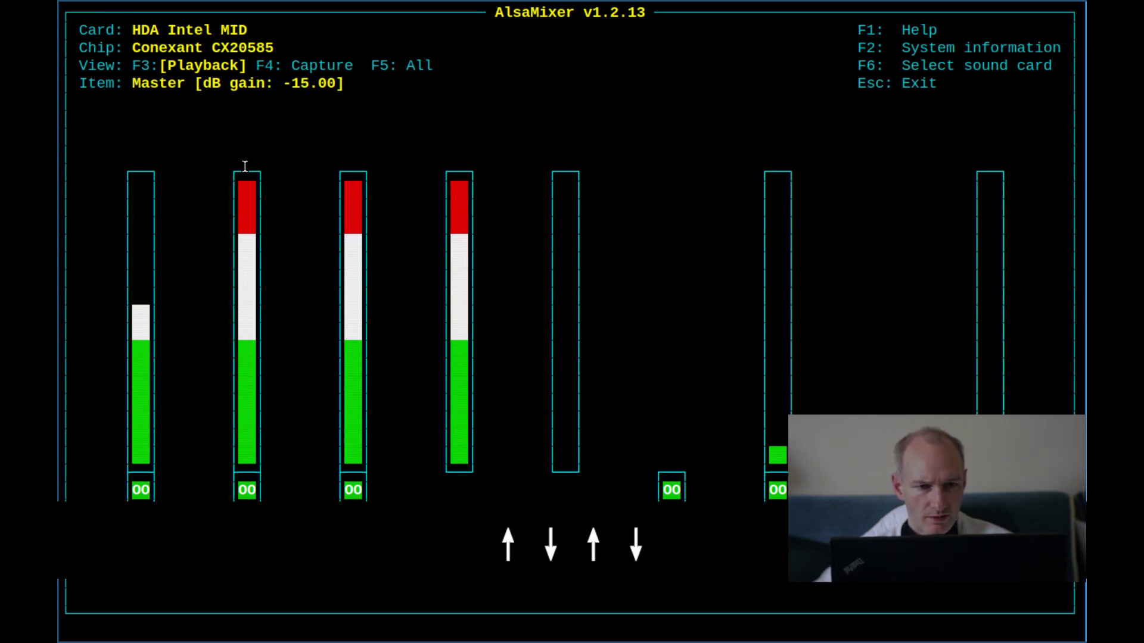
{"action": "key", "text": "w"}
{"action": "key", "text": "w"}
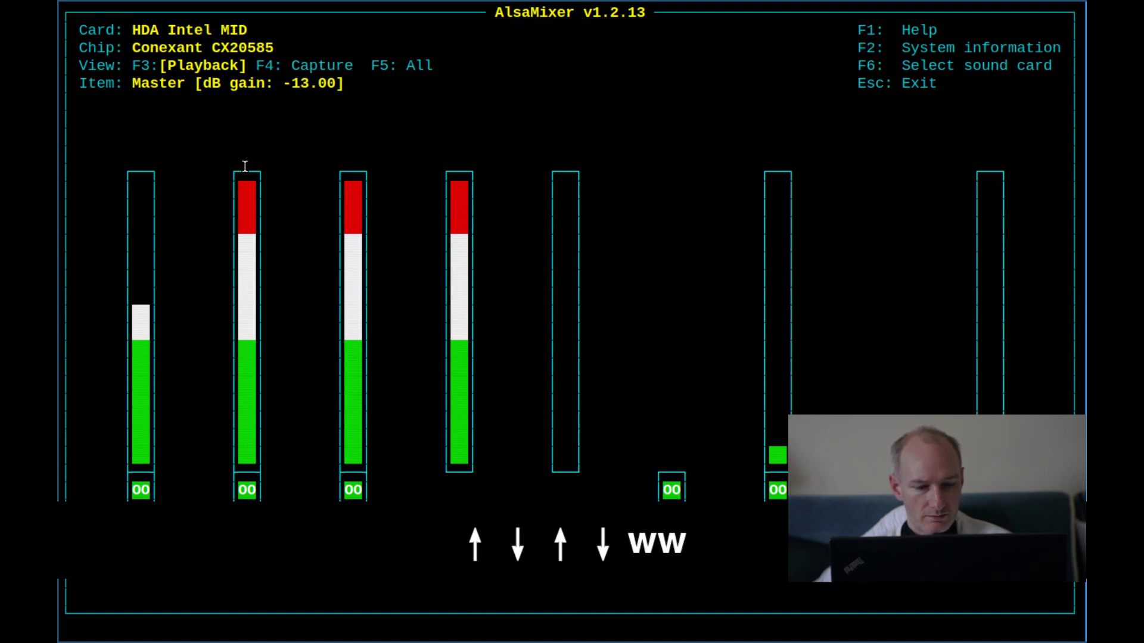
{"action": "key", "text": "x"}
{"action": "key", "text": "x"}
{"action": "key", "text": "x"}
{"action": "key", "text": "x"}
{"action": "key", "text": "x"}
{"action": "key", "text": "x"}
{"action": "key", "text": "x"}
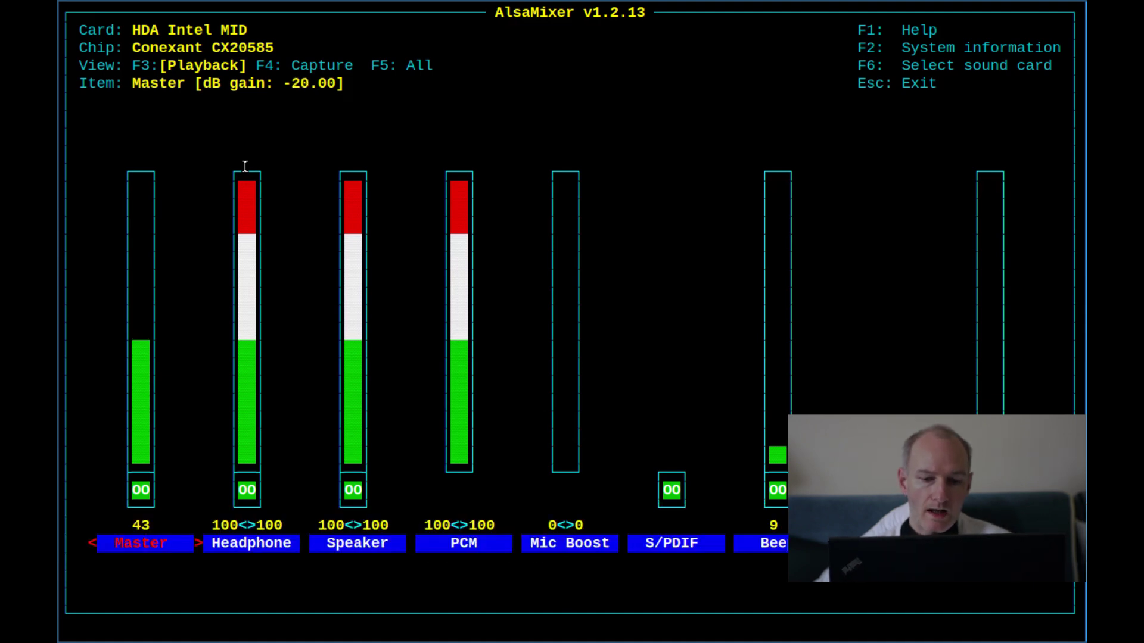
{"action": "key", "text": "m"}
{"action": "key", "text": "m"}
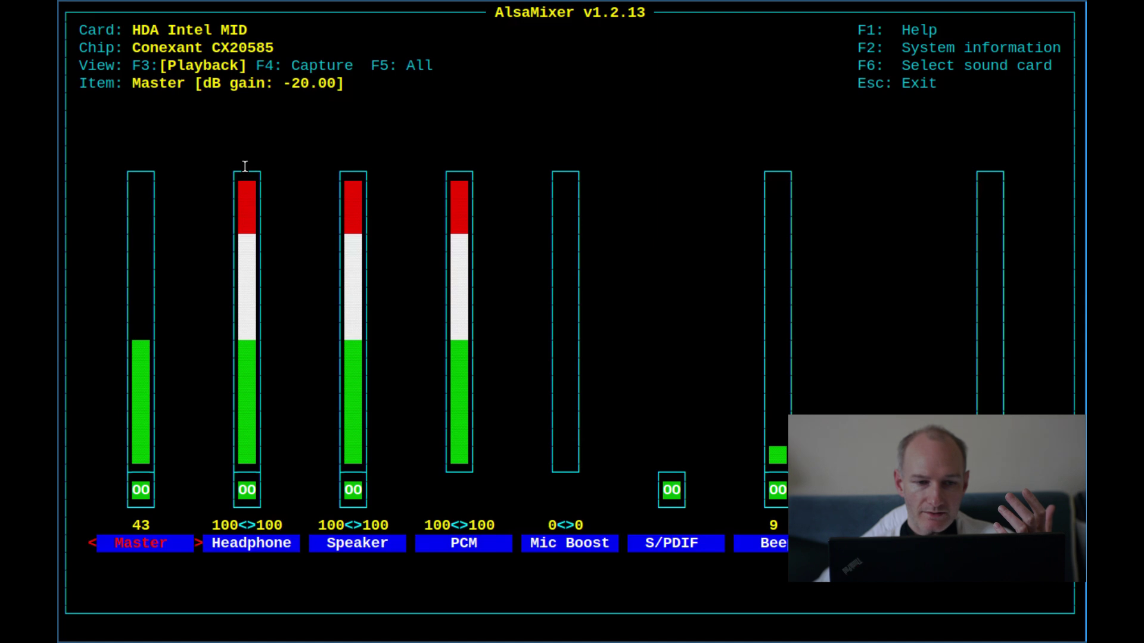
- Unmute Master, view and close the sound card list, then switch to the editor-and-shell workspace
{"action": "key", "text": "m"}
{"action": "key", "text": "m"}
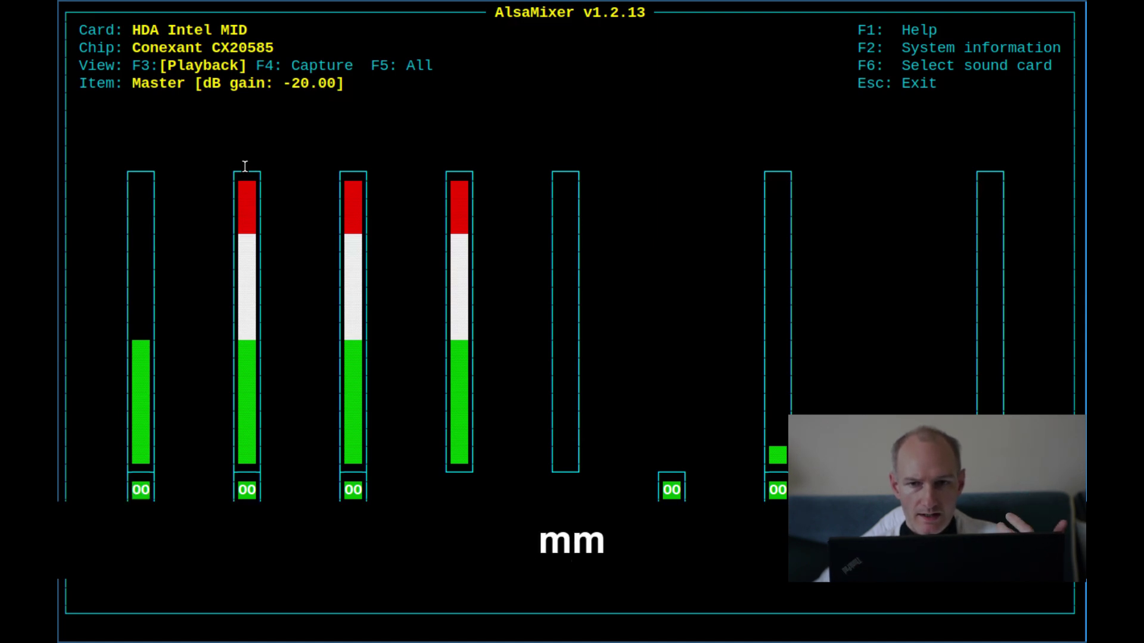
{"action": "key", "text": "F6"}
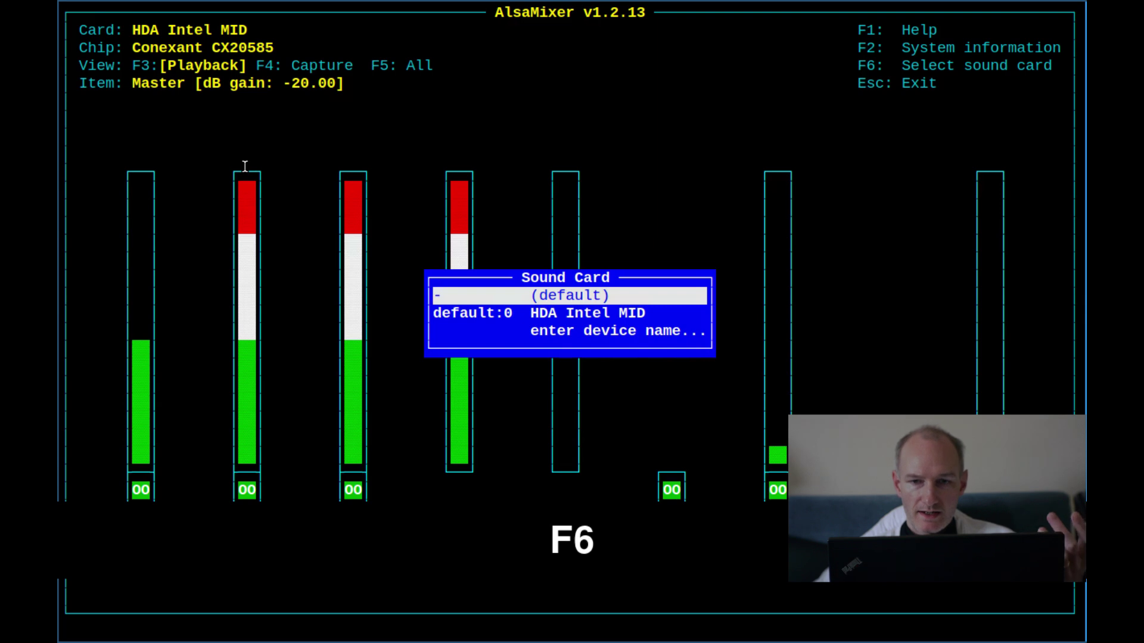
{"action": "key", "text": "Escape"}
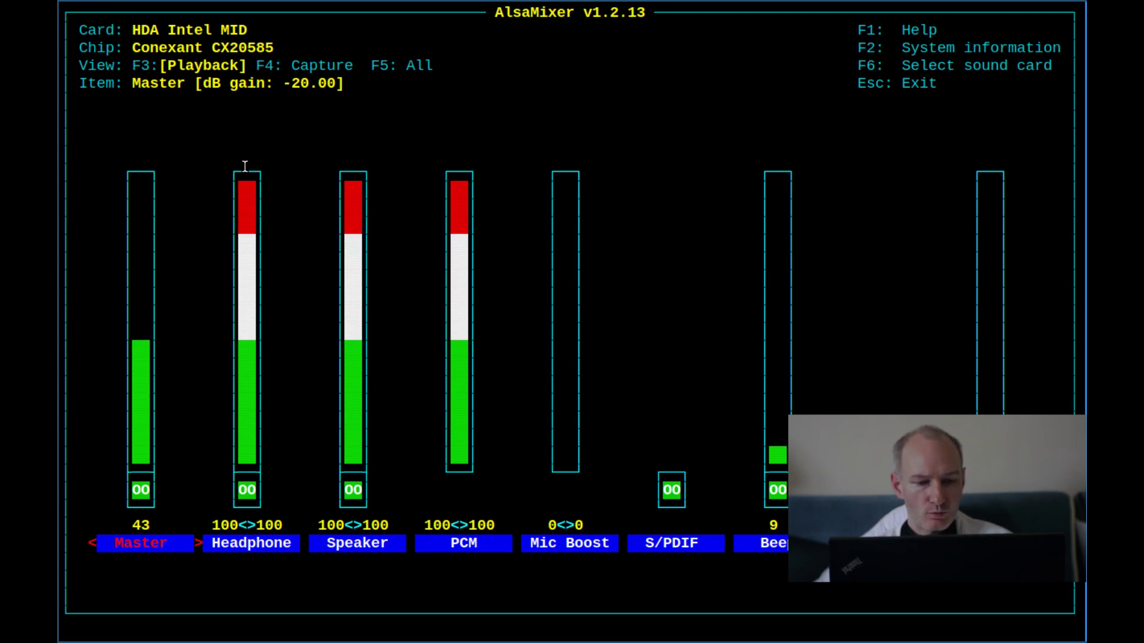
{"action": "key", "text": "super+2"}
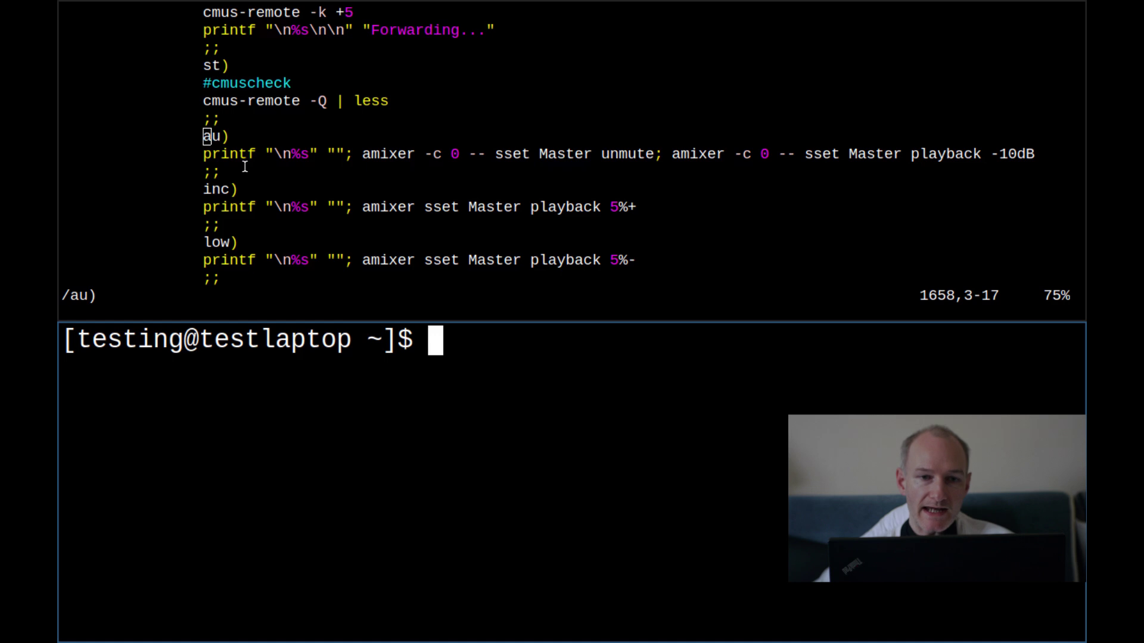
- In vim, move to the amixer unmute and -10dB command under au), then refocus the shell
{"action": "key", "text": "super+k"}
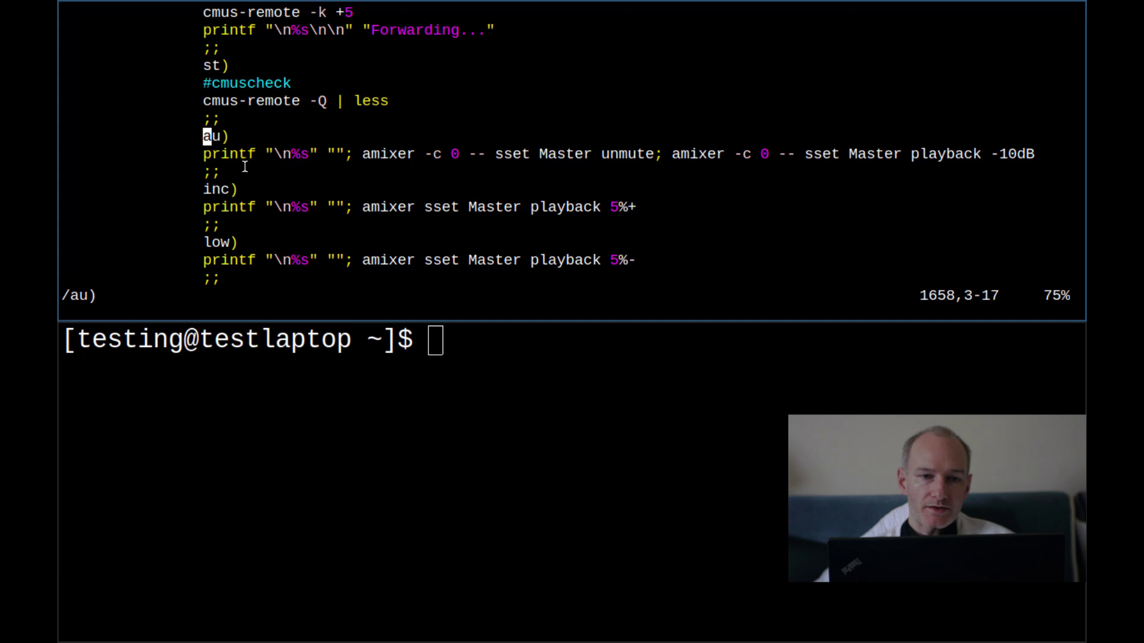
{"action": "key", "text": "j"}
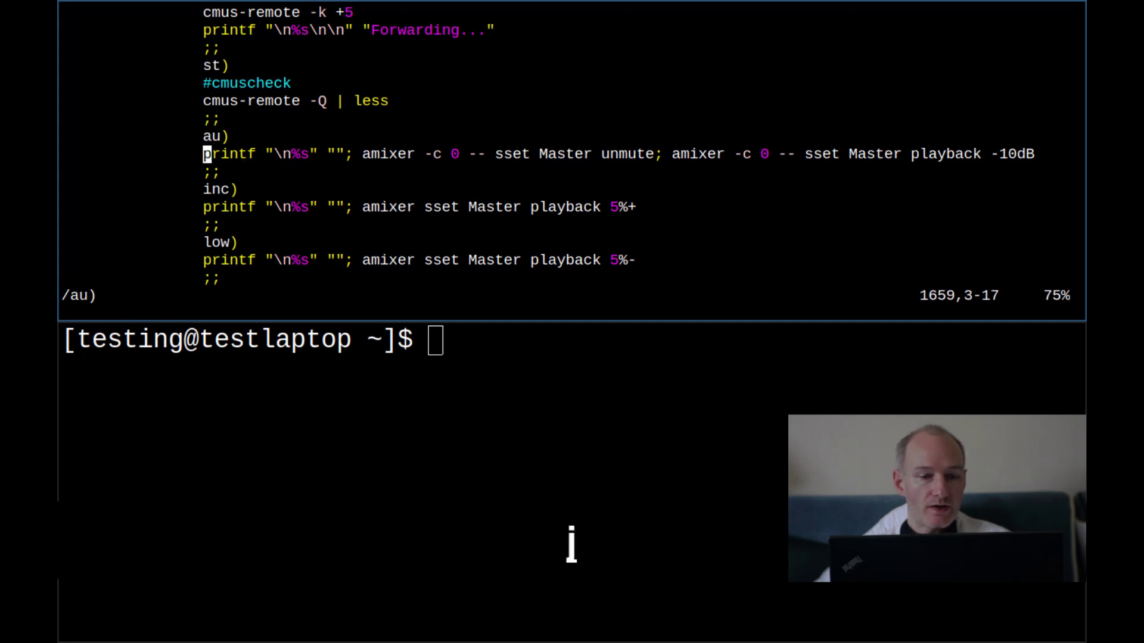
{"action": "key", "text": "w"}
{"action": "key", "text": "w"}
{"action": "key", "text": "w"}
{"action": "key", "text": "w"}
{"action": "key", "text": "w"}
{"action": "key", "text": "w"}
{"action": "key", "text": "w"}
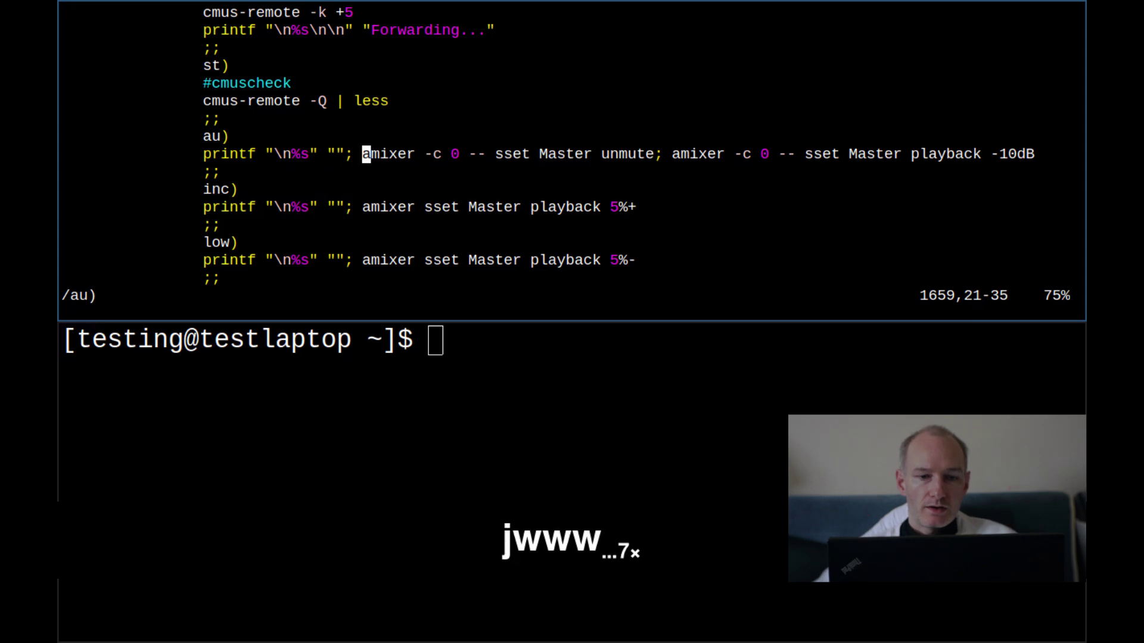
{"action": "key", "text": "super+k"}
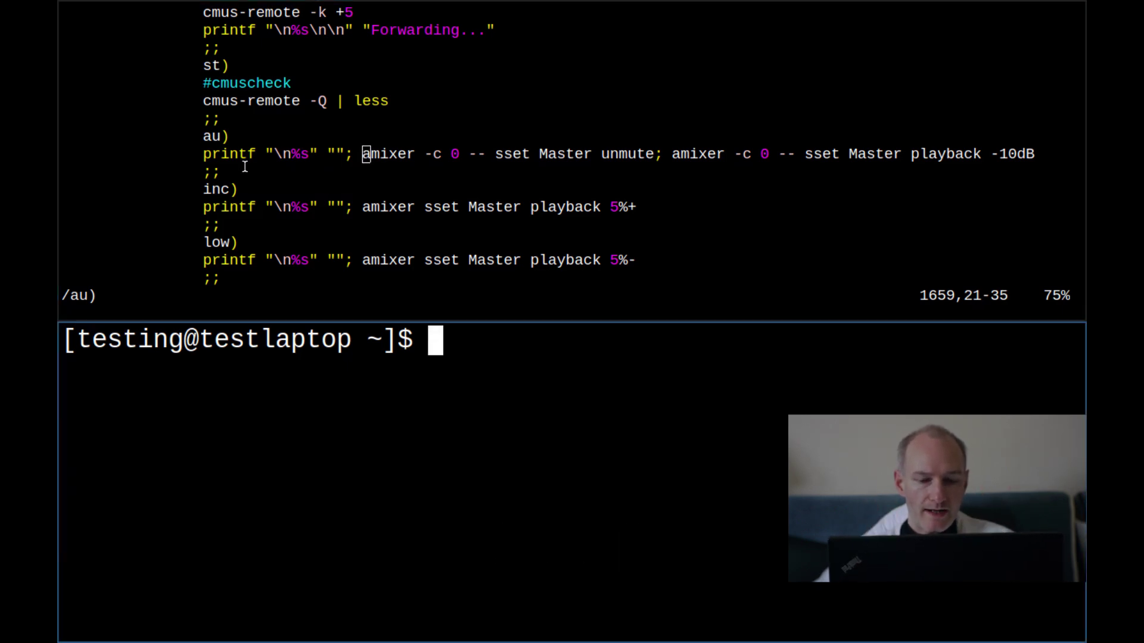
- Type 'tldr amixer' at the shell prompt
{"action": "type", "text": "tls"}
{"action": "key", "text": "BackSpace"}
{"action": "type", "text": "dr "}
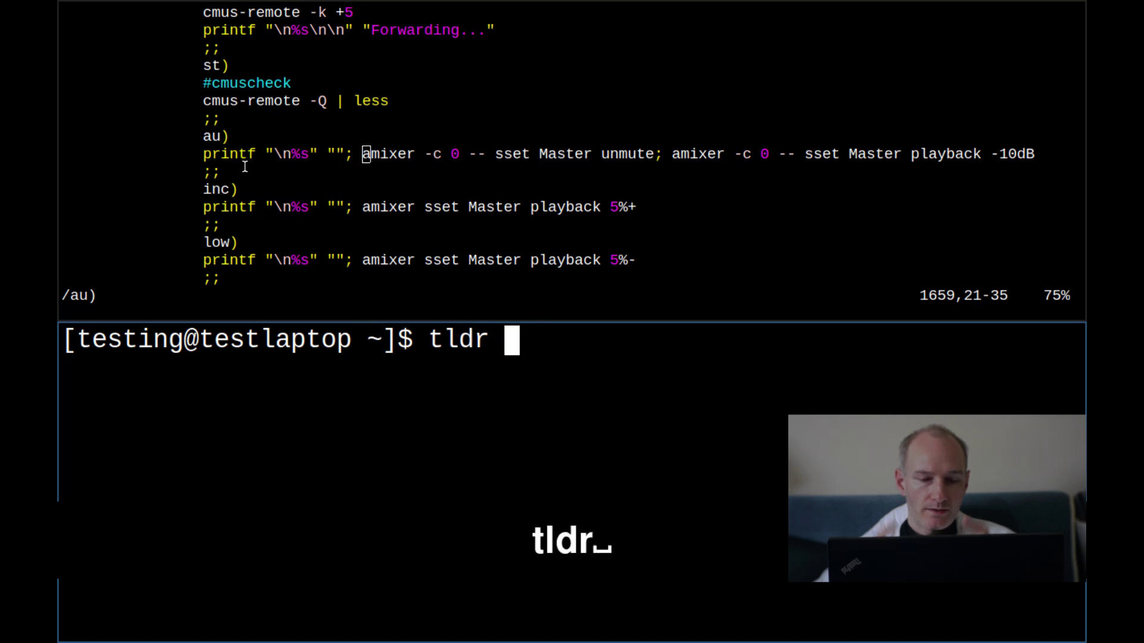
{"action": "type", "text": "amixer"}
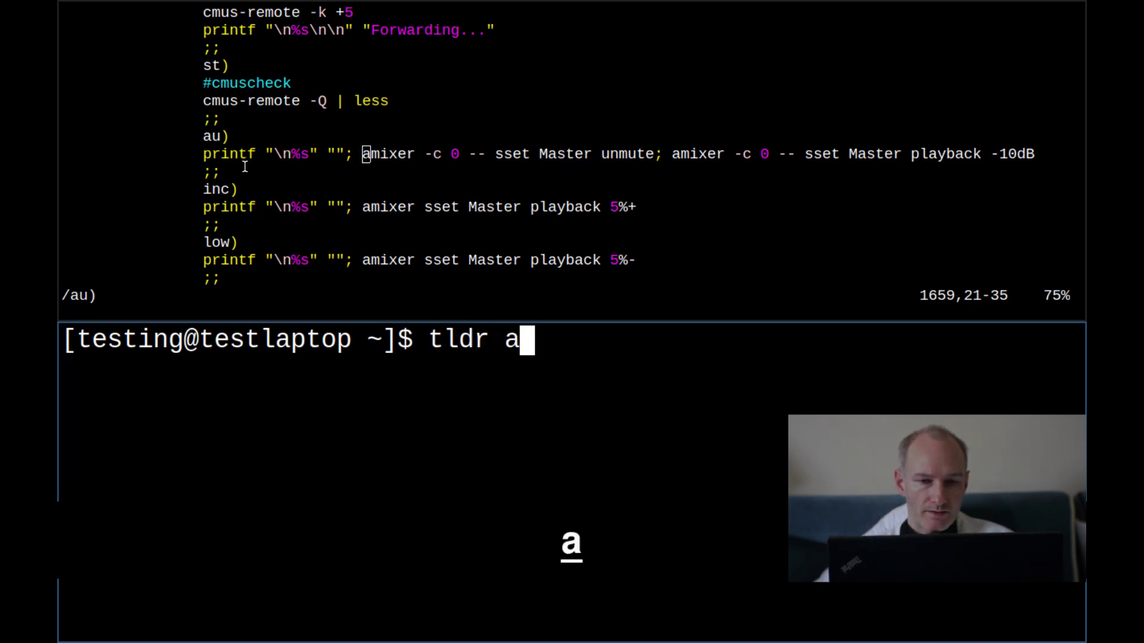
- Run tldr amixer, abandon a typed 'sudo pacman -S tldr', and rerun tldr amixer
{"action": "key", "text": "Return"}
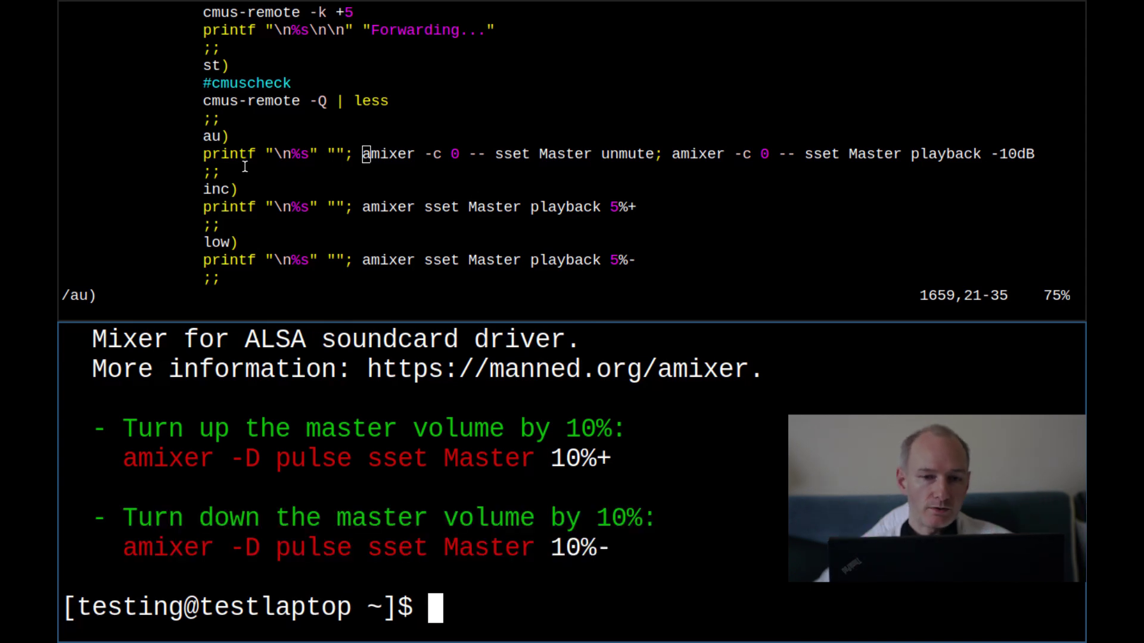
{"action": "type", "text": "sudo pacmn"}
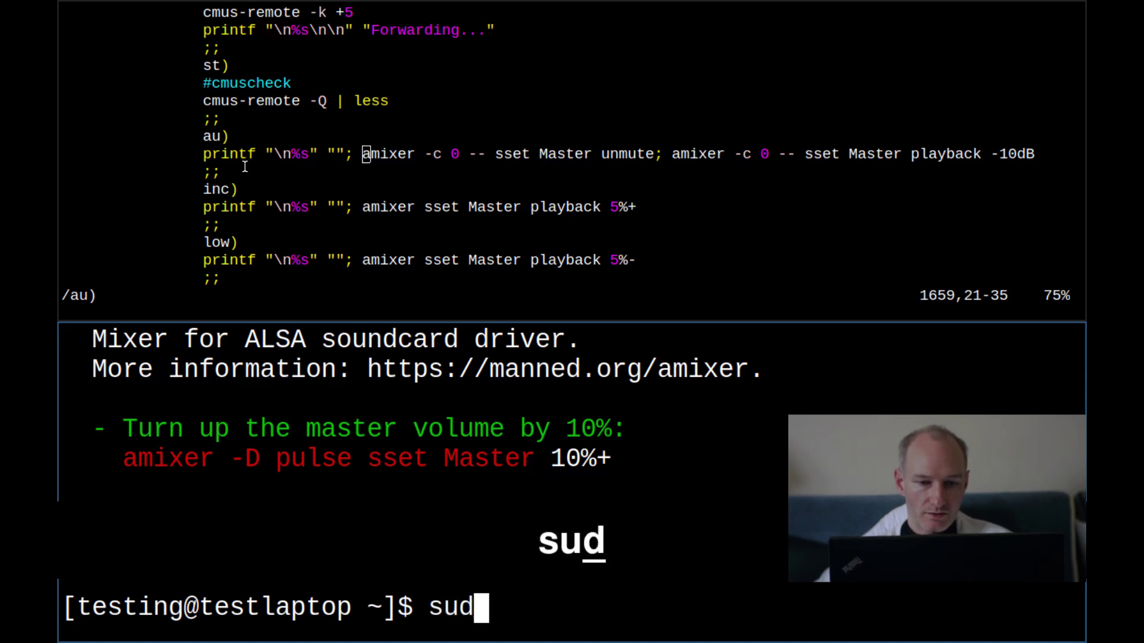
{"action": "key", "text": "BackSpace"}
{"action": "key", "text": "BackSpace"}
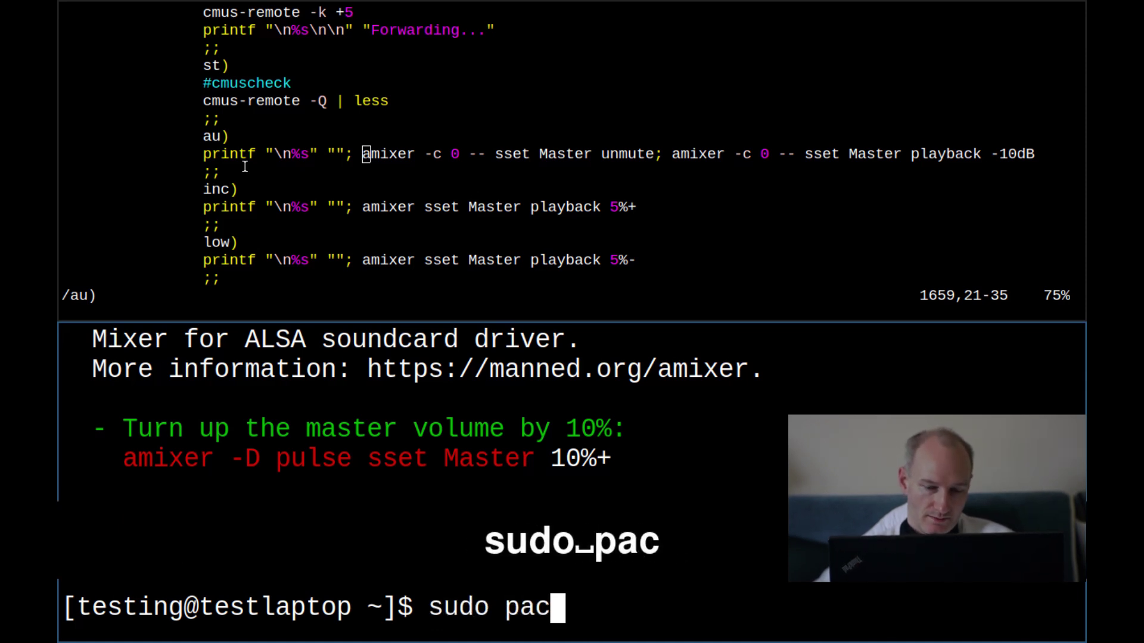
{"action": "type", "text": "man -S tldr"}
{"action": "key", "text": "BackSpace"}
{"action": "key", "text": "BackSpace"}
{"action": "key", "text": "BackSpace"}
{"action": "key", "text": "BackSpace"}
{"action": "key", "text": "BackSpace"}
{"action": "key", "text": "BackSpace"}
{"action": "key", "text": "BackSpace"}
{"action": "key", "text": "BackSpace"}
{"action": "key", "text": "BackSpace"}
{"action": "key", "text": "BackSpace"}
{"action": "key", "text": "BackSpace"}
{"action": "key", "text": "BackSpace"}
{"action": "key", "text": "BackSpace"}
{"action": "key", "text": "BackSpace"}
{"action": "key", "text": "BackSpace"}
{"action": "key", "text": "BackSpace"}
{"action": "key", "text": "BackSpace"}
{"action": "key", "text": "BackSpace"}
{"action": "key", "text": "BackSpace"}
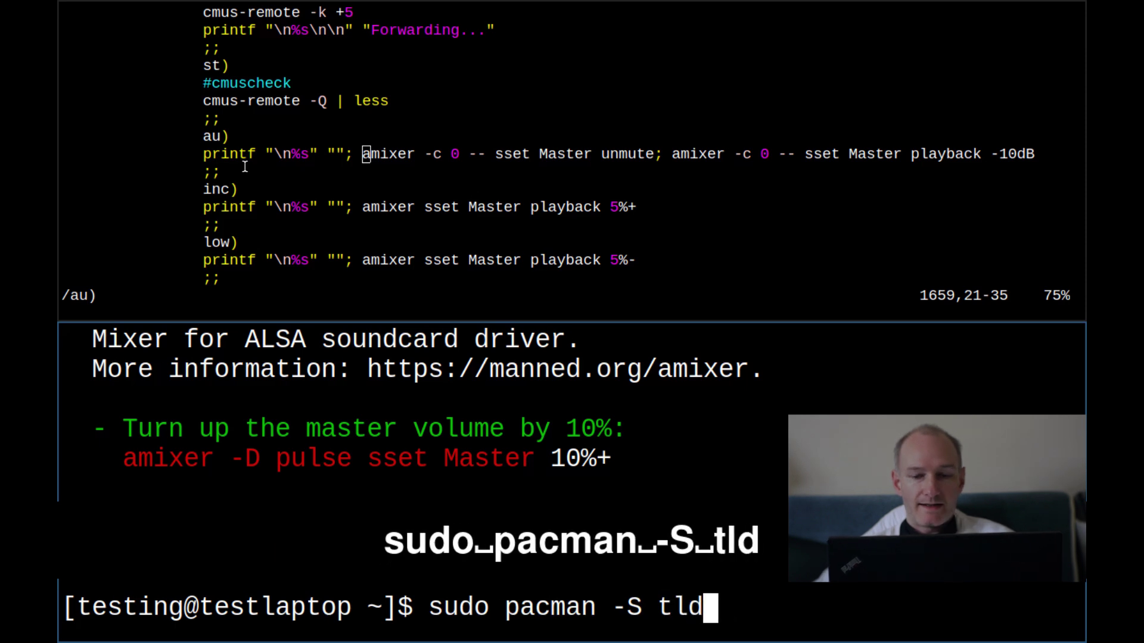
{"action": "type", "text": "tldr amixer"}
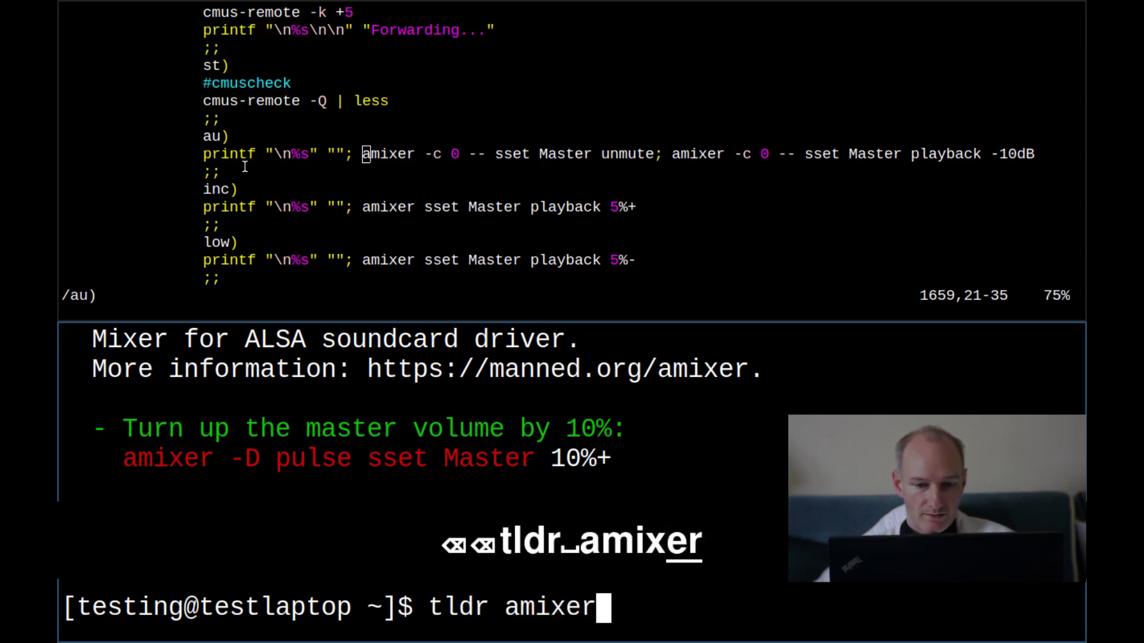
{"action": "key", "text": "Return"}
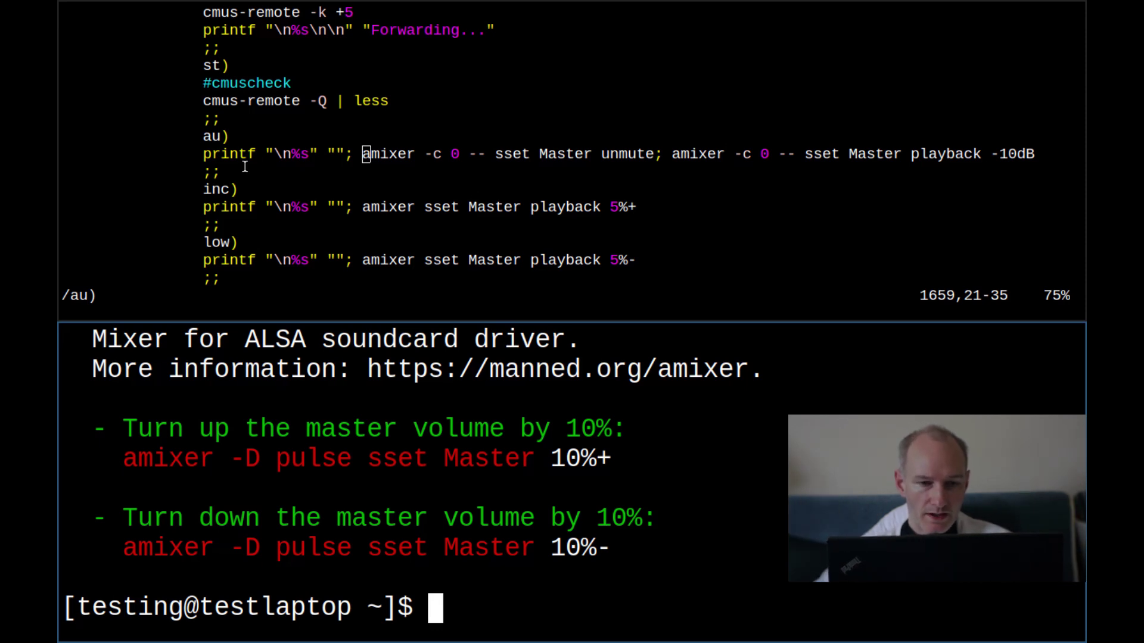
{"action": "key", "text": "super+k"}
{"action": "key", "text": "super+k"}
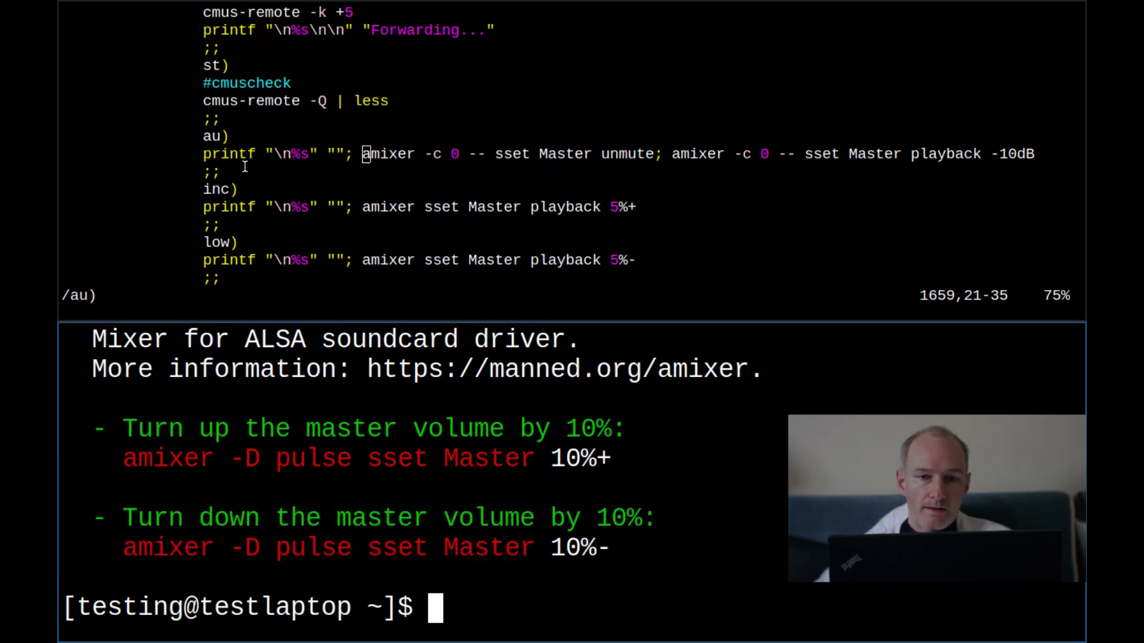
- Discard the mistyped command and clear the terminal screen
{"action": "type", "text": "m"}
{"action": "key", "text": "BackSpace"}
{"action": "type", "text": "amixer"}
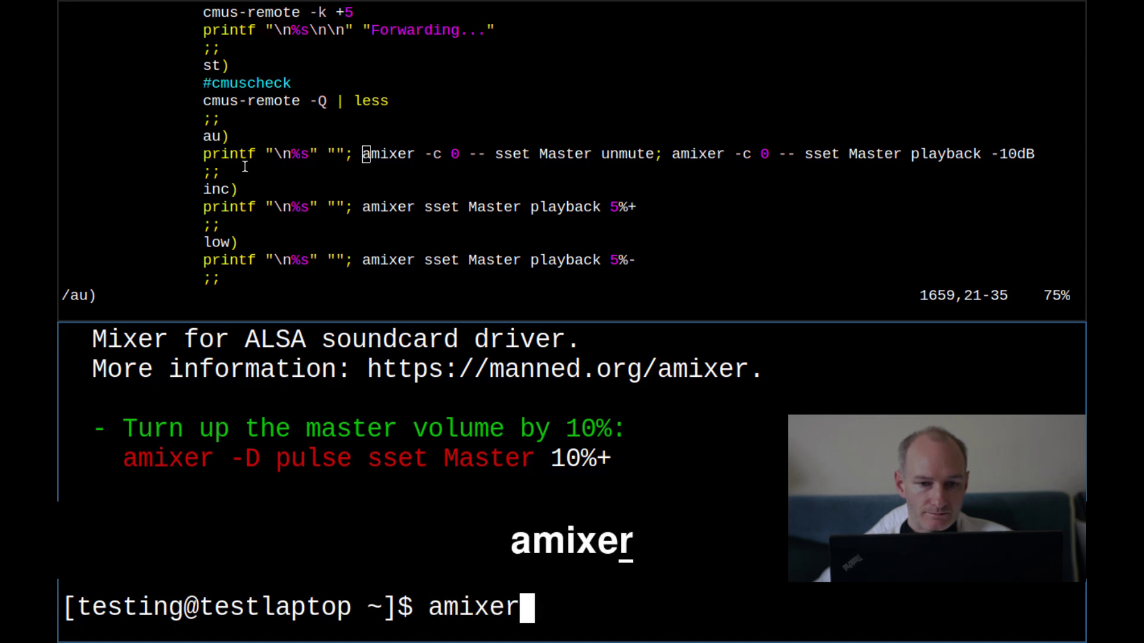
{"action": "key", "text": "BackSpace"}
{"action": "key", "text": "BackSpace"}
{"action": "key", "text": "BackSpace"}
{"action": "key", "text": "BackSpace"}
{"action": "key", "text": "BackSpace"}
{"action": "key", "text": "BackSpace"}
{"action": "type", "text": "clear"}
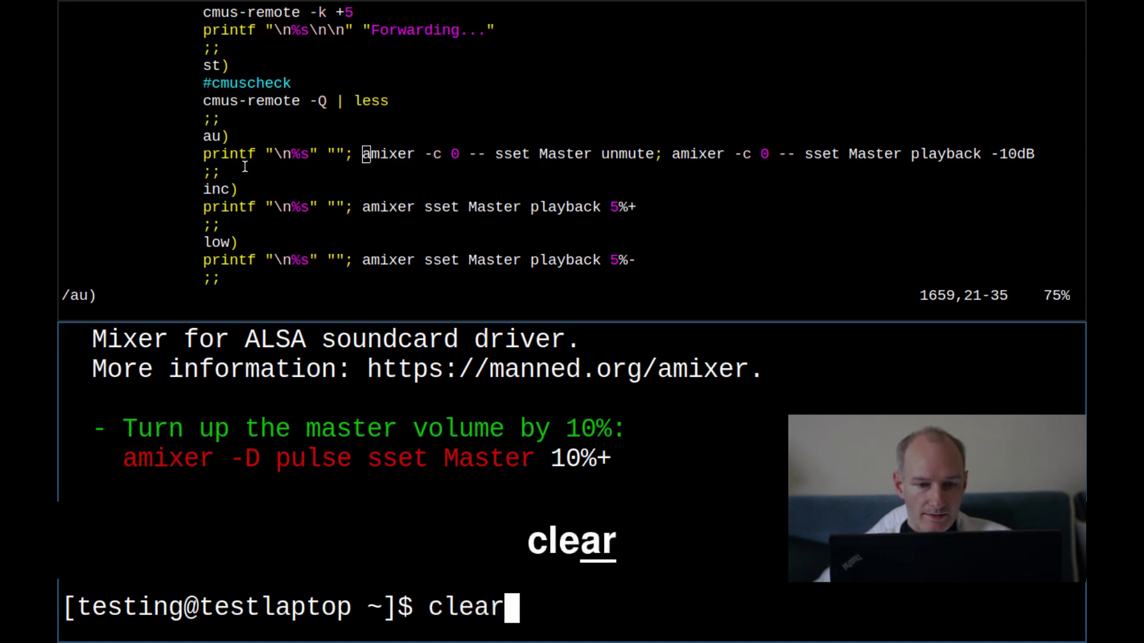
{"action": "key", "text": "Return"}
- Type 'amixer -c ' at the shell prompt under vim, then quit AlsaMixer
{"action": "type", "text": "am"}
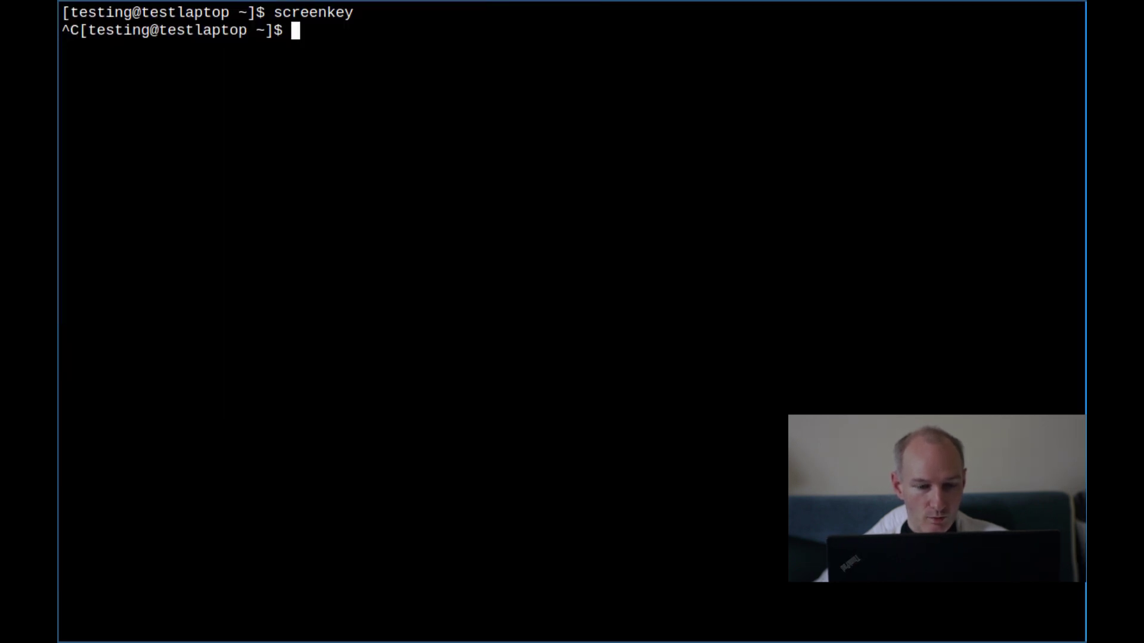
{"action": "key", "text": "super+3"}
{"action": "key", "text": "super+1"}
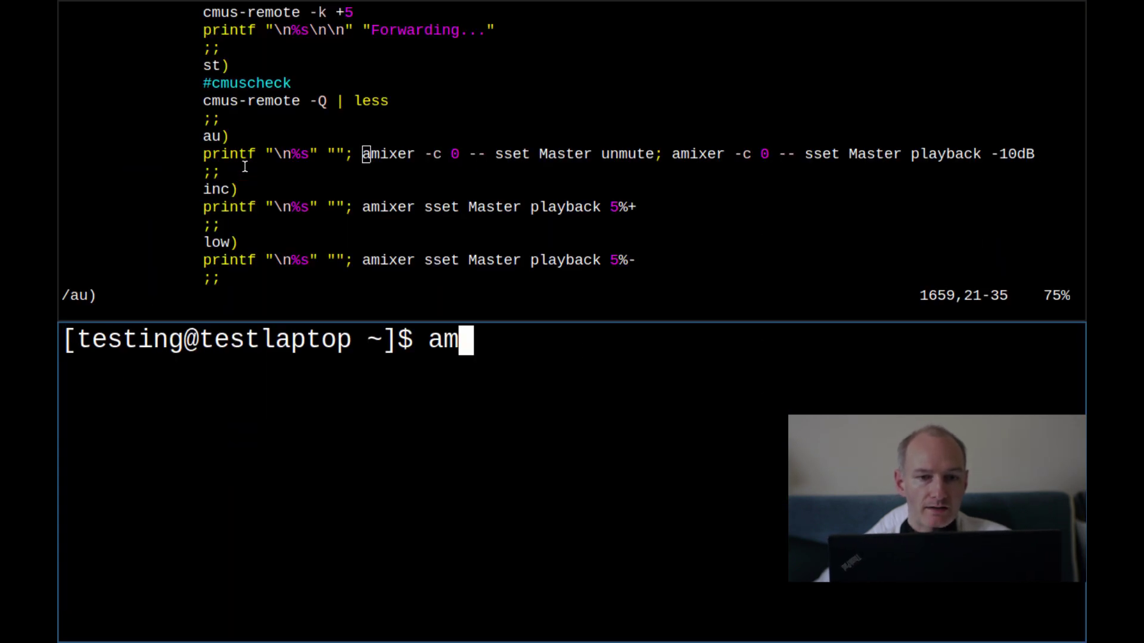
{"action": "type", "text": "ixer -c"}
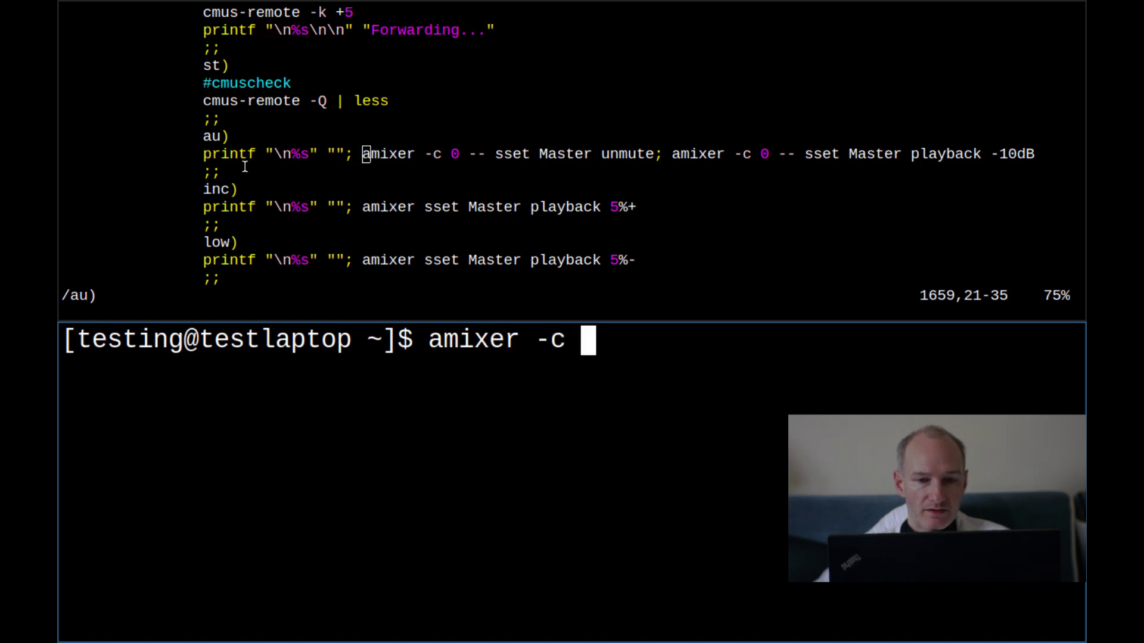
{"action": "key", "text": "super+3"}
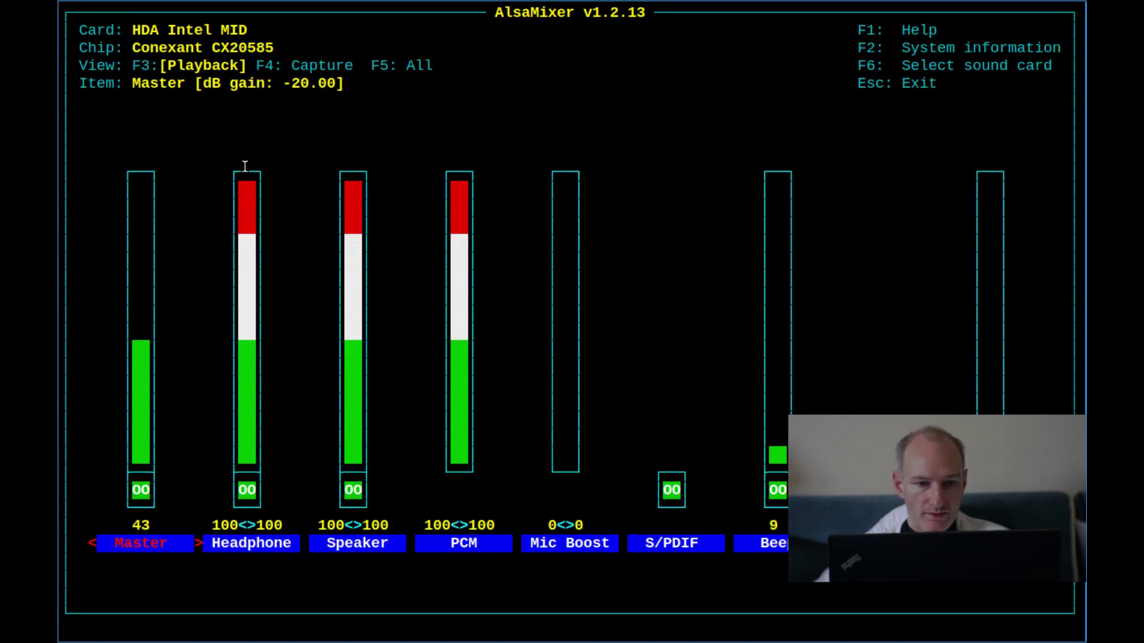
{"action": "key", "text": "Escape"}
- Open the amixer manual, search for -c, and read through the EXAMPLES section
{"action": "type", "text": "man amixer"}
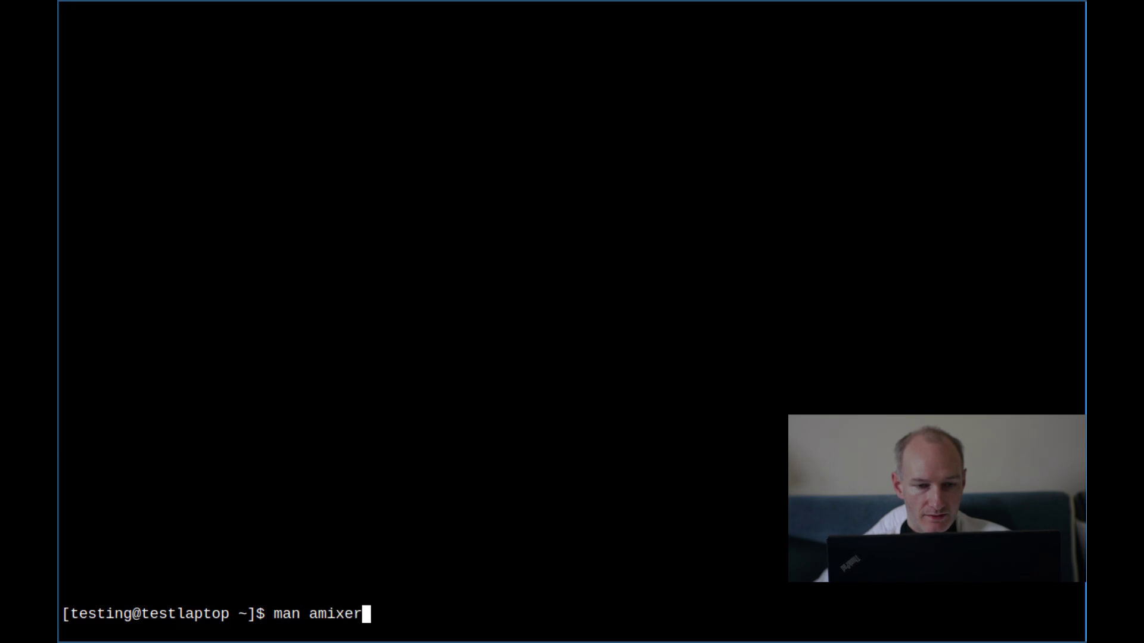
{"action": "key", "text": "Return"}
{"action": "key", "text": "slash"}
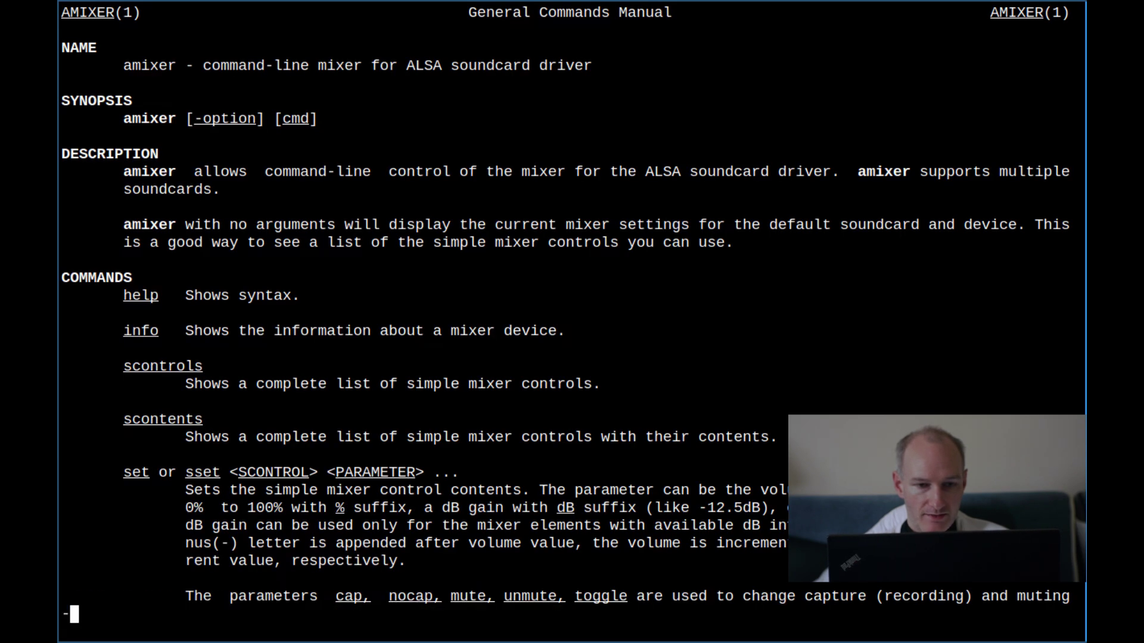
{"action": "type", "text": "-c"}
{"action": "key", "text": "Return"}
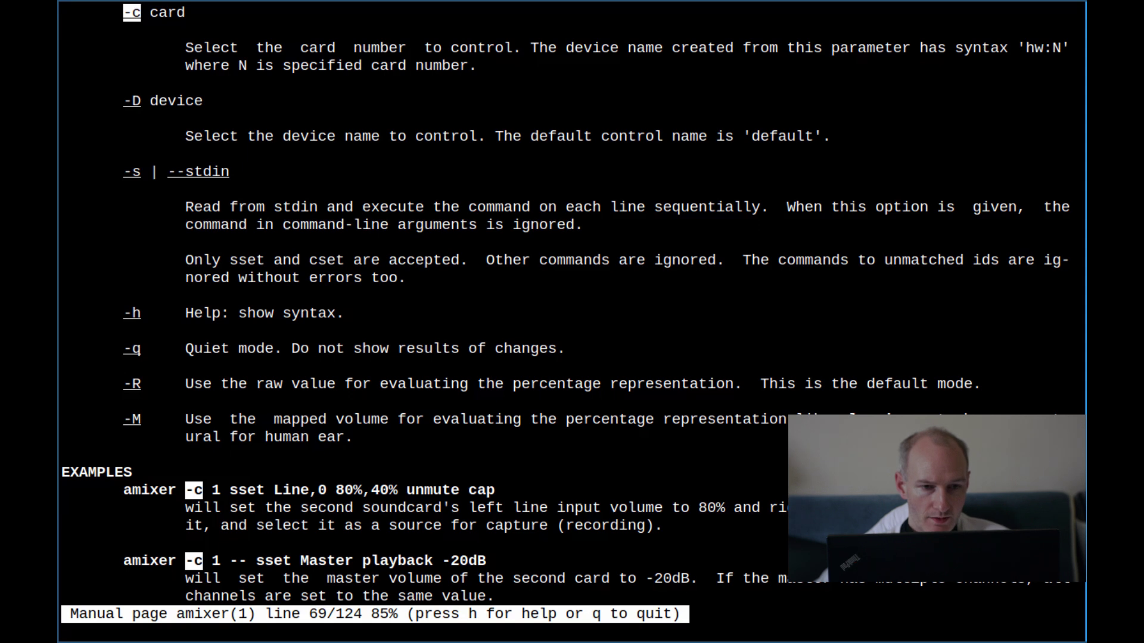
{"action": "key", "text": "Down"}
{"action": "key", "text": "Down"}
{"action": "key", "text": "Down"}
{"action": "key", "text": "Down"}
{"action": "key", "text": "Down"}
{"action": "key", "text": "Down"}
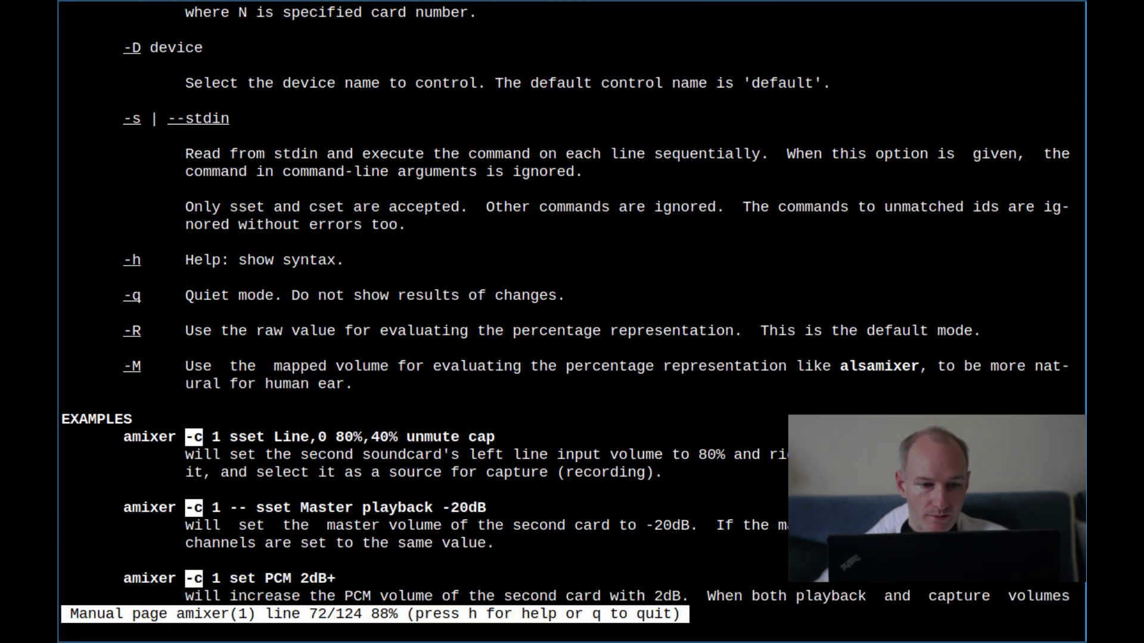
{"action": "key", "text": "Down"}
{"action": "key", "text": "Down"}
{"action": "key", "text": "Down"}
{"action": "key", "text": "Down"}
{"action": "key", "text": "Down"}
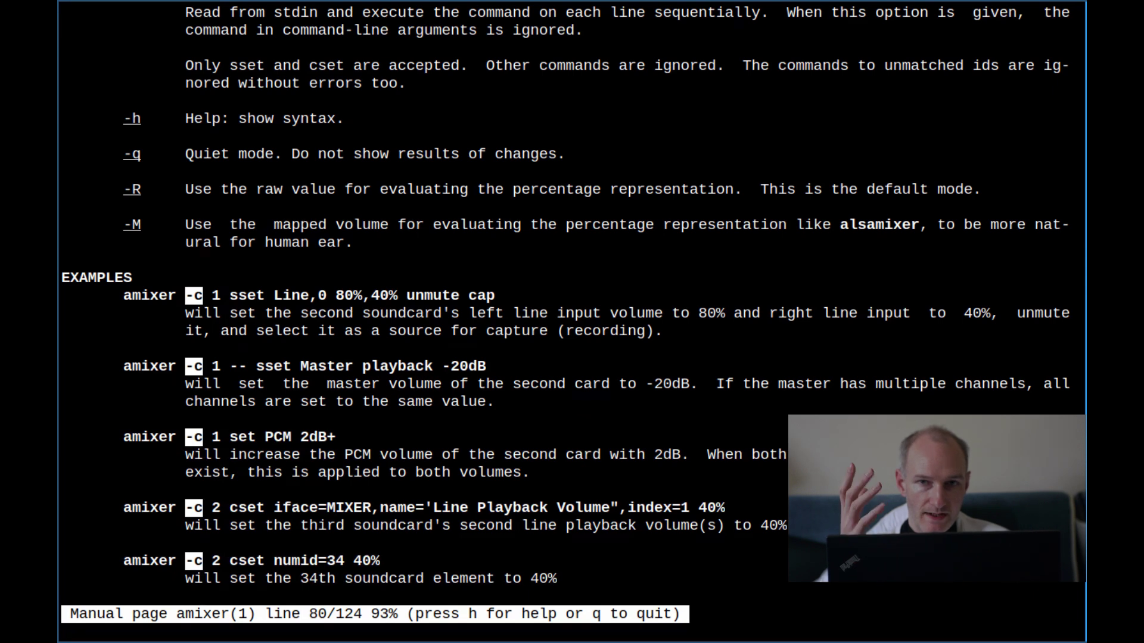
{"action": "key", "text": "Down"}
{"action": "key", "text": "Down"}
{"action": "key", "text": "Down"}
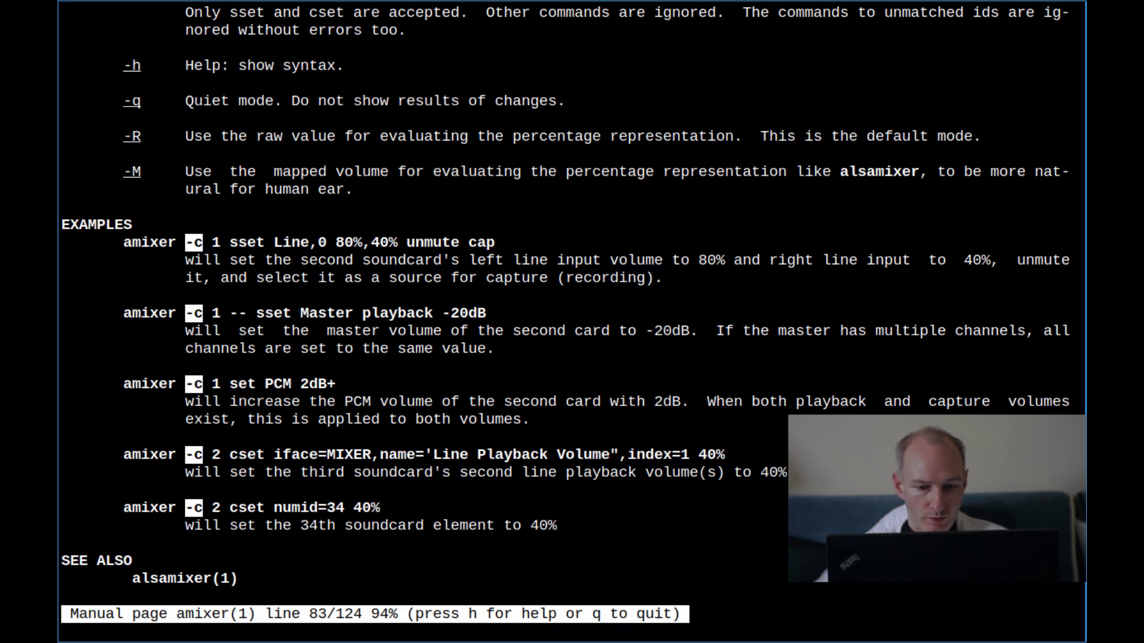
{"action": "key", "text": "Down"}
{"action": "key", "text": "Down"}
{"action": "key", "text": "Down"}
{"action": "key", "text": "Down"}
{"action": "key", "text": "Down"}
{"action": "key", "text": "Down"}
{"action": "key", "text": "Down"}
{"action": "key", "text": "Down"}
{"action": "key", "text": "Down"}
{"action": "key", "text": "Down"}
{"action": "key", "text": "Down"}
{"action": "key", "text": "Down"}
{"action": "key", "text": "Down"}
{"action": "key", "text": "Down"}
{"action": "key", "text": "Down"}
{"action": "key", "text": "Down"}
{"action": "key", "text": "Down"}
{"action": "key", "text": "Down"}
{"action": "key", "text": "Down"}
{"action": "key", "text": "Down"}
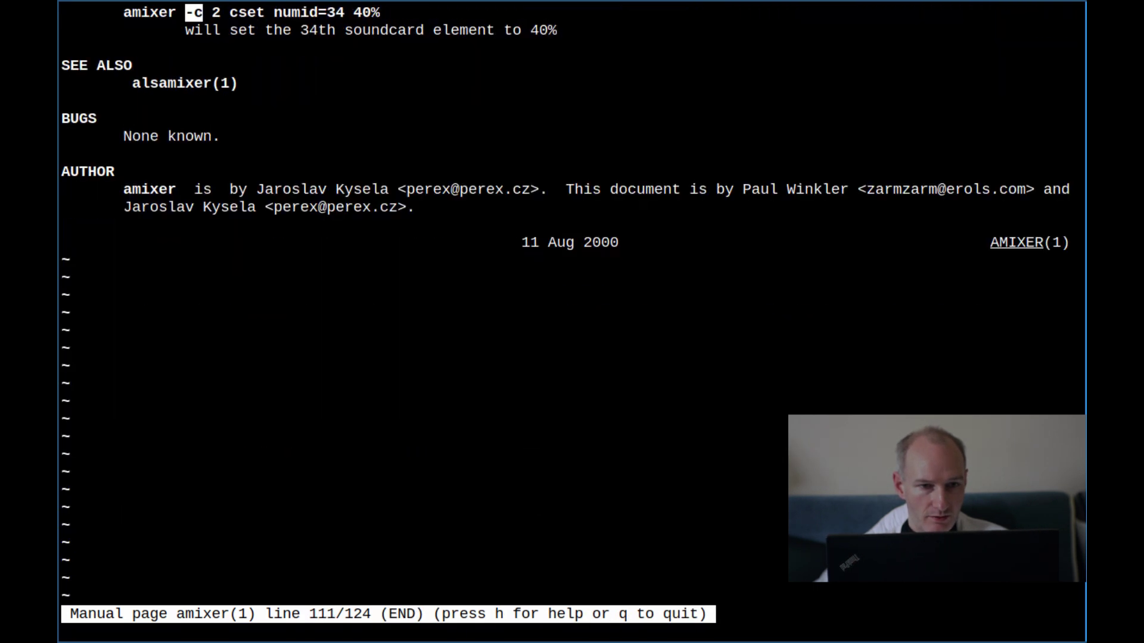
- Search the manual again for -c, review the OPTIONS entry, and quit the manual
{"action": "key", "text": "g"}
{"action": "key", "text": "slash"}
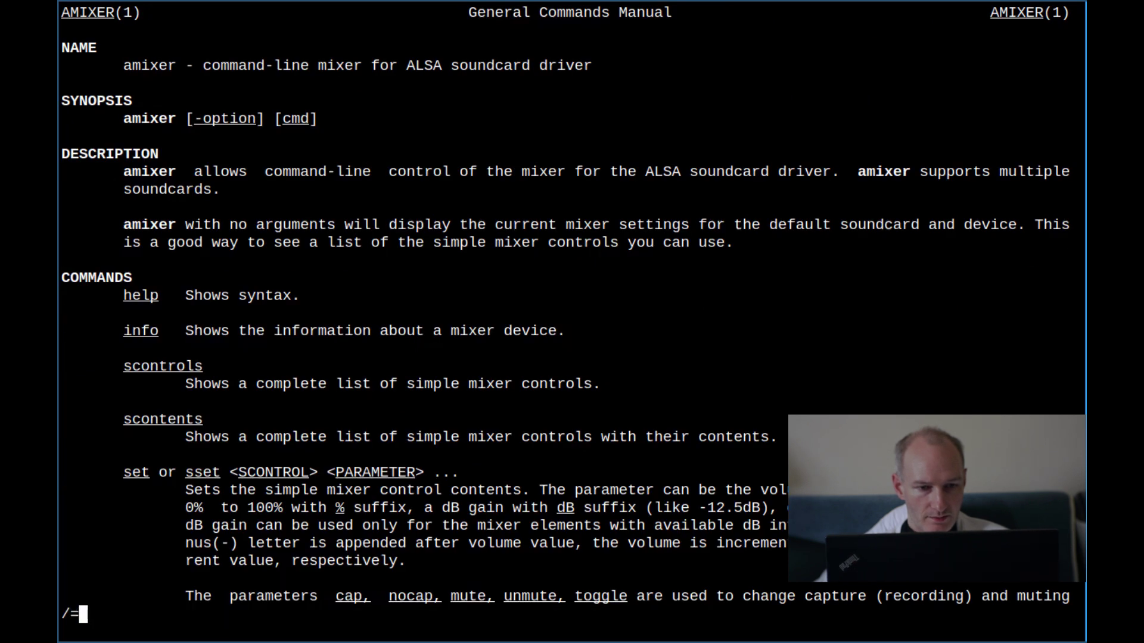
{"action": "type", "text": "-c"}
{"action": "key", "text": "Return"}
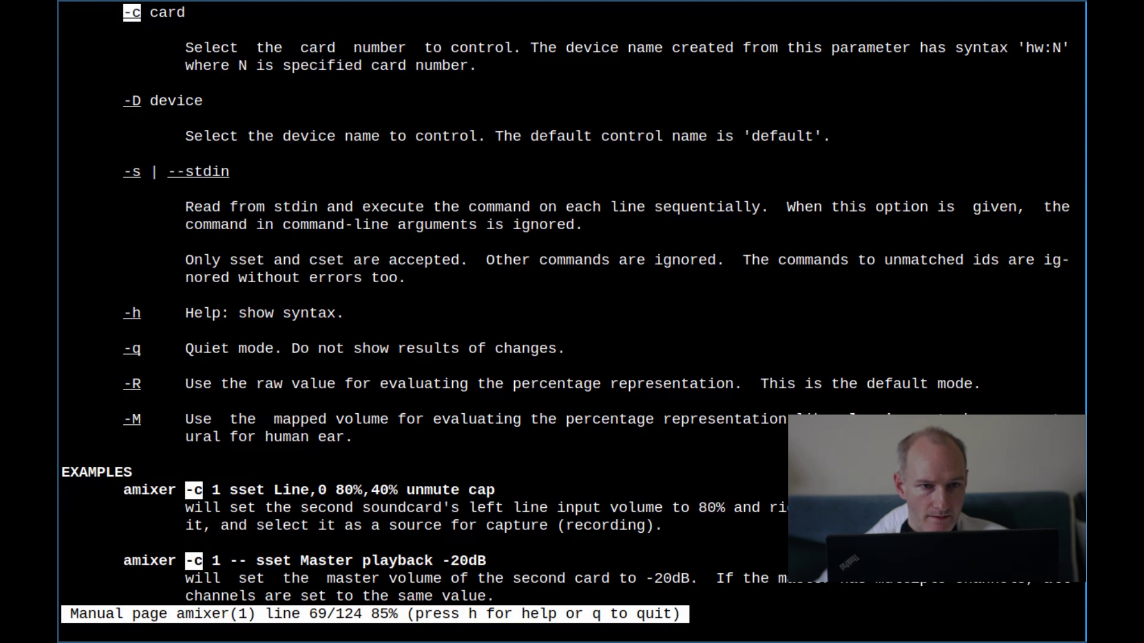
{"action": "key", "text": "Up"}
{"action": "key", "text": "Up"}
{"action": "key", "text": "Up"}
{"action": "key", "text": "Up"}
{"action": "key", "text": "Up"}
{"action": "key", "text": "Up"}
{"action": "key", "text": "Up"}
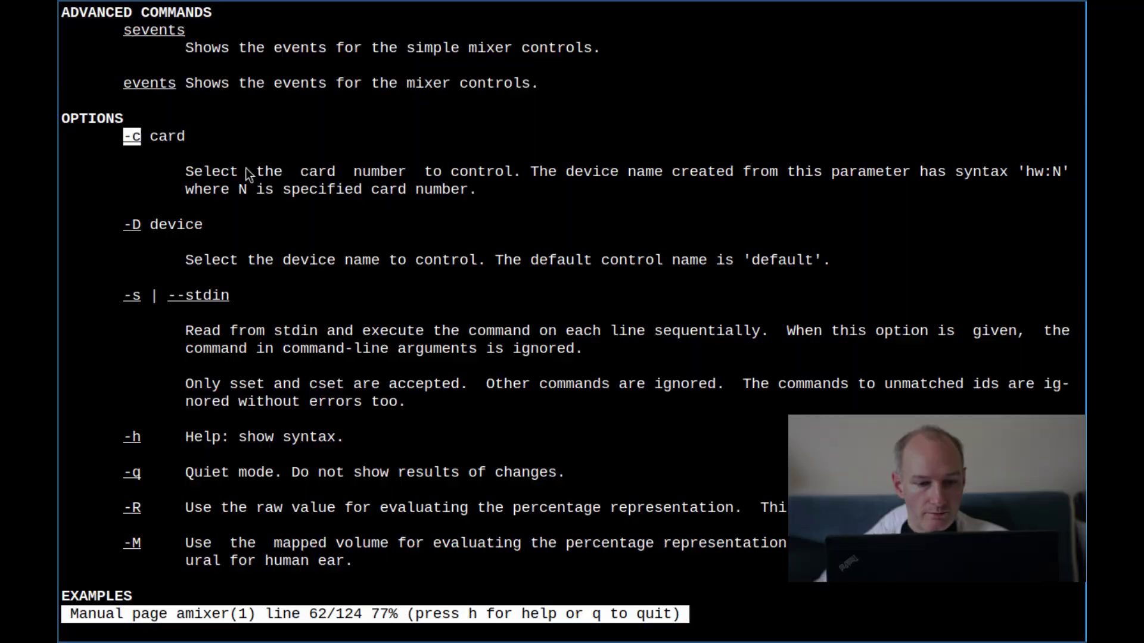
{"action": "key", "text": "q"}
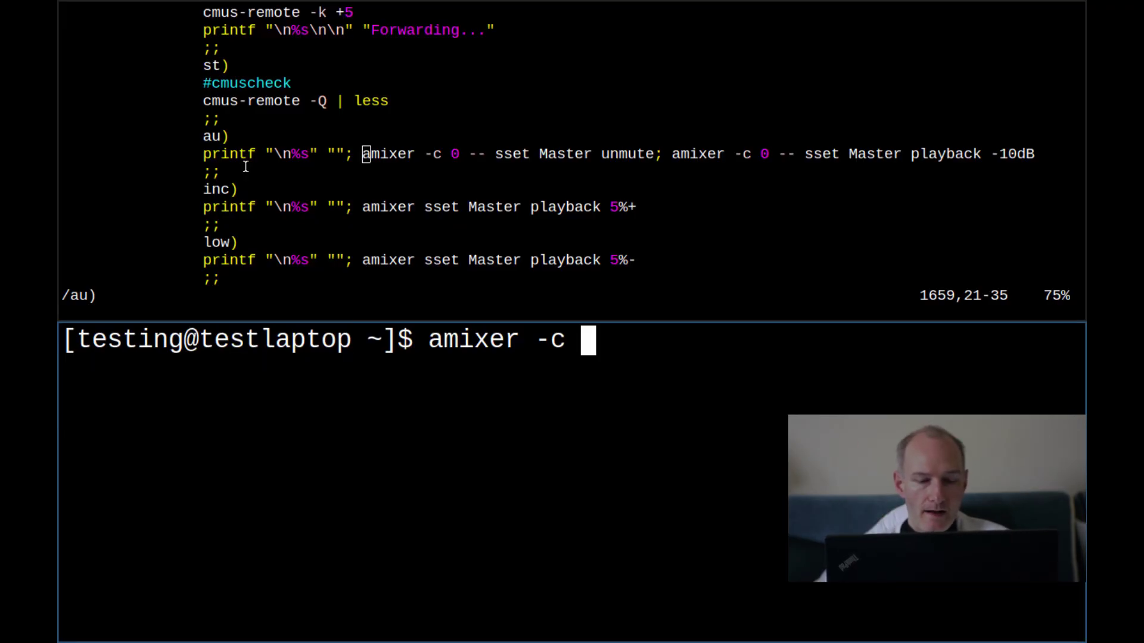
- Continue the command to 'amixer -c 0 -- sset', selecting card 0
{"action": "type", "text": "0"}
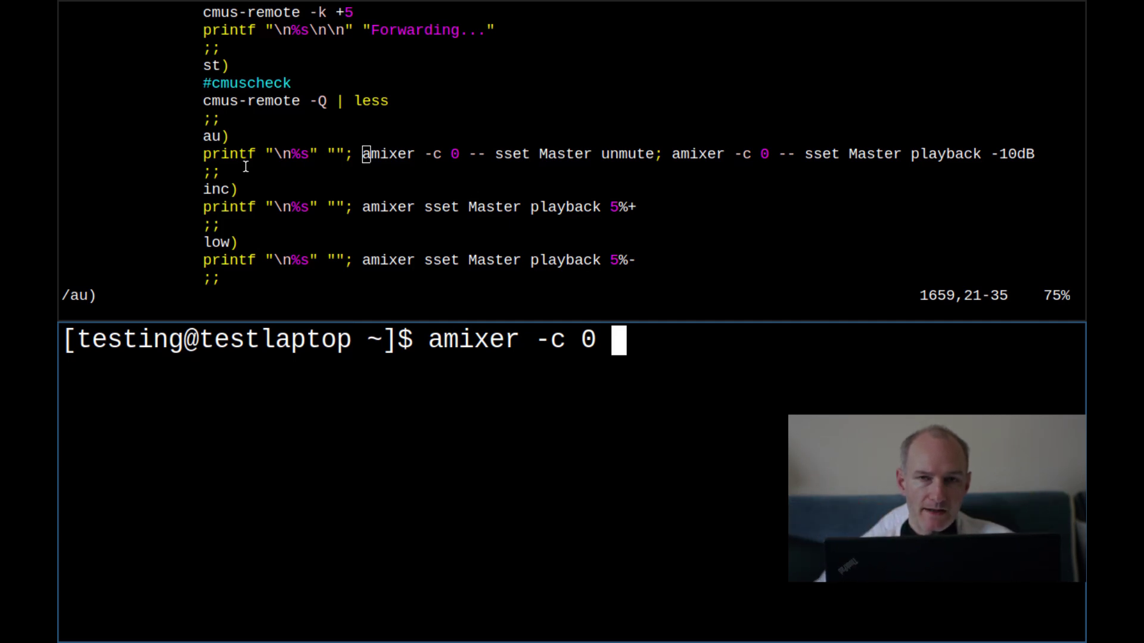
{"action": "type", "text": "-- se"}
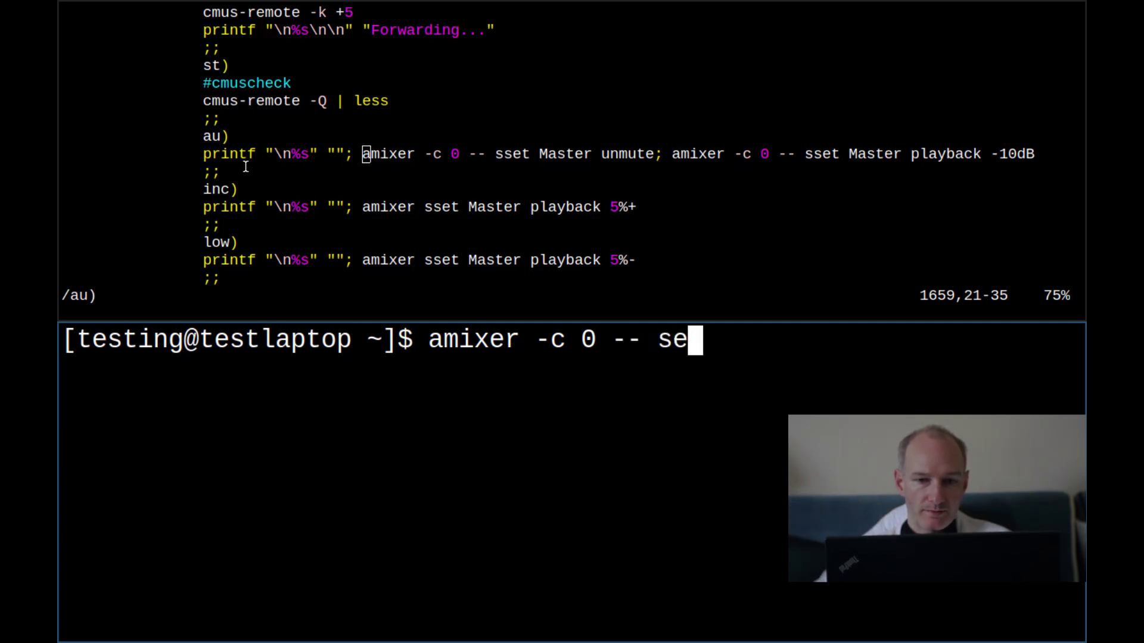
{"action": "type", "text": "st"}
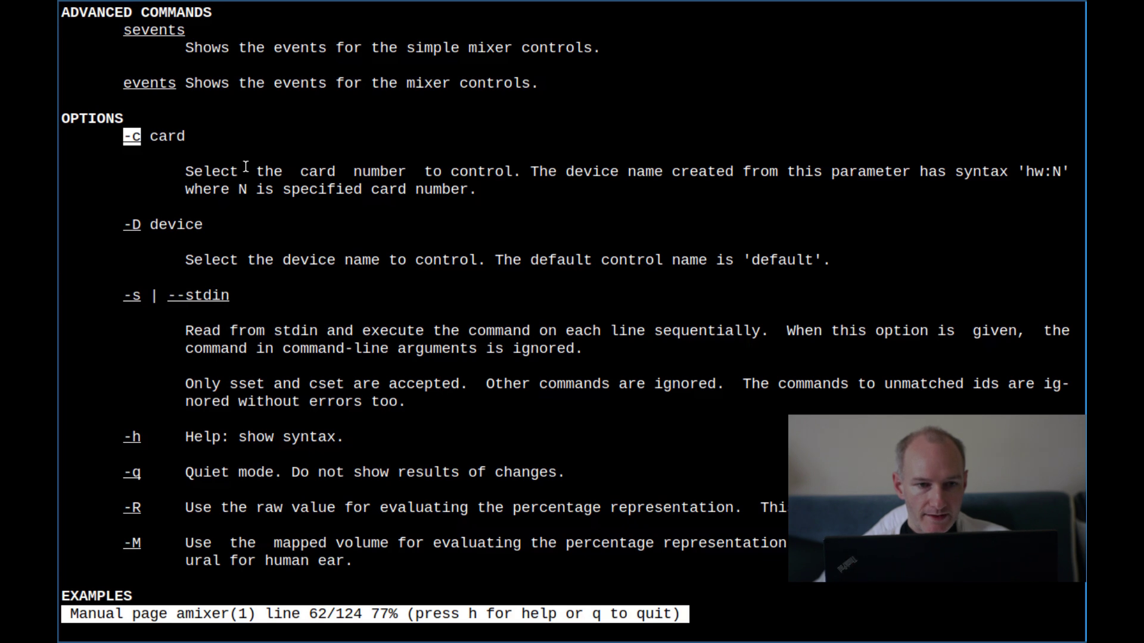
- Look up sset usage in the amixer manual, append Master to the pending command, then quit the manual
{"action": "key", "text": "slash"}
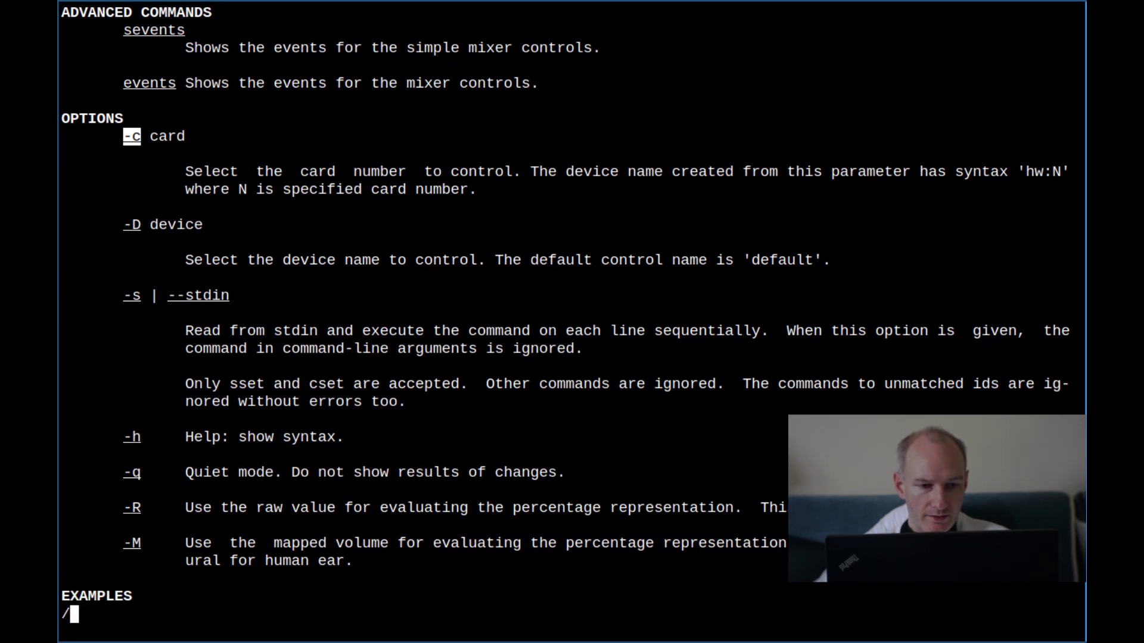
{"action": "type", "text": "sset"}
{"action": "key", "text": "Return"}
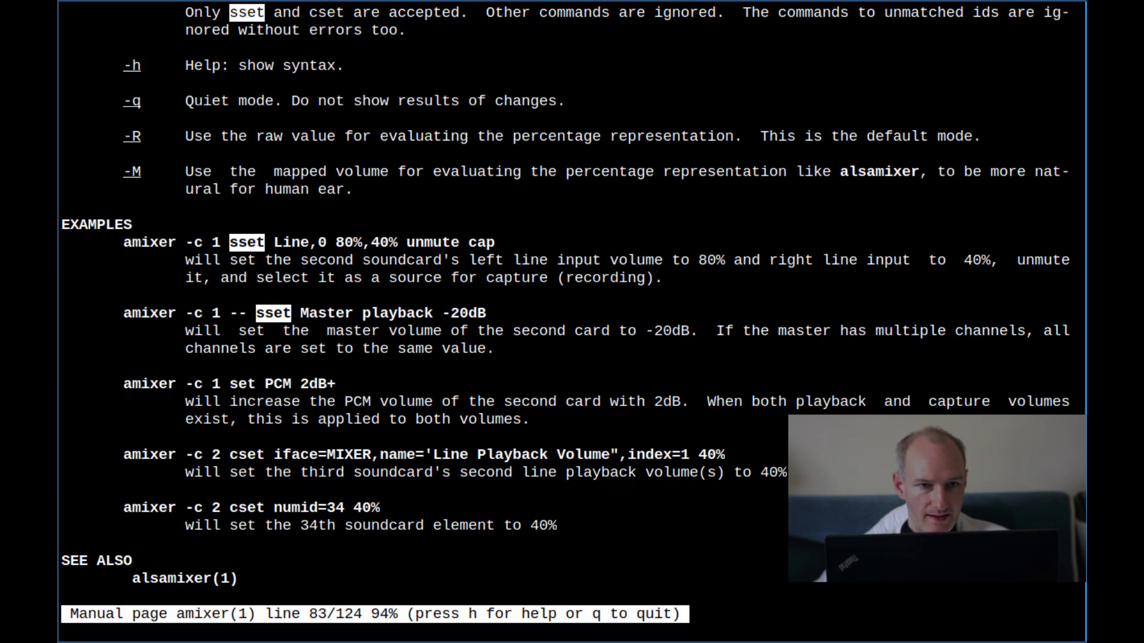
{"action": "scroll", "coordinate": [566, 311], "scroll_direction": "up", "scroll_amount": 3}
{"action": "scroll", "coordinate": [566, 312], "scroll_direction": "up", "scroll_amount": 10}
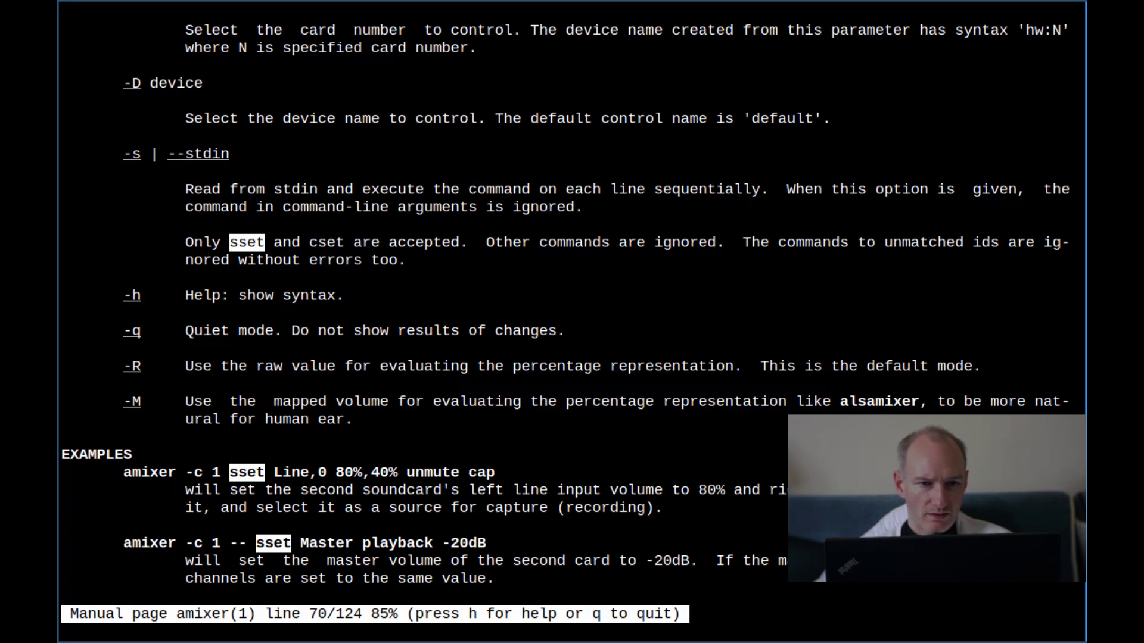
{"action": "scroll", "coordinate": [453, 298], "scroll_direction": "down", "scroll_amount": 4}
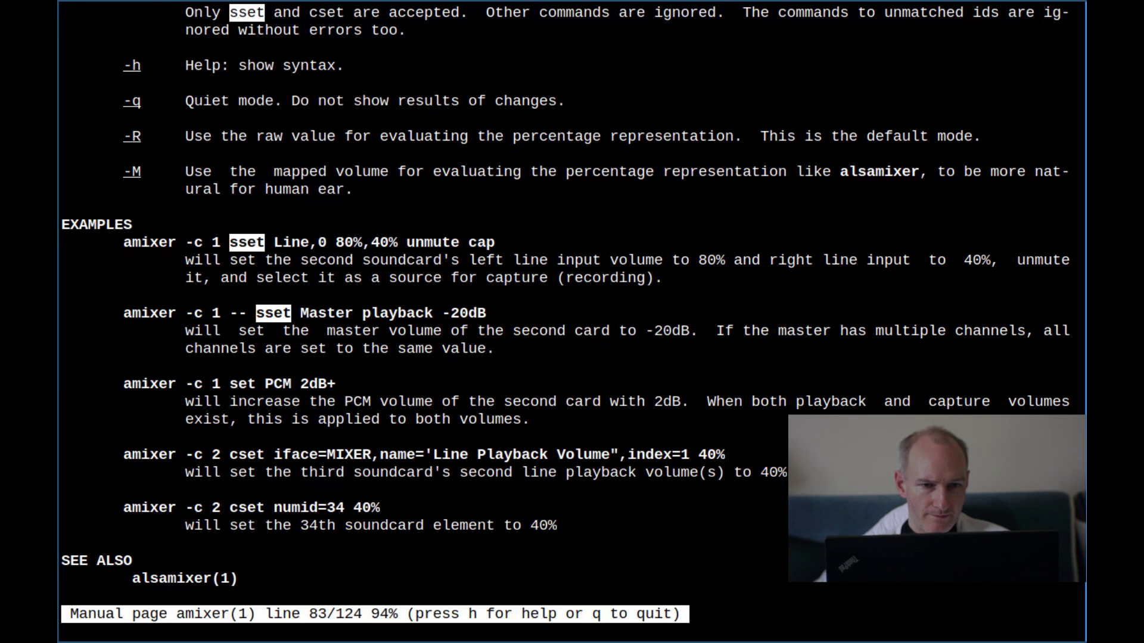
{"action": "key", "text": "N"}
{"action": "key", "text": "N"}
{"action": "scroll", "coordinate": [566, 313], "scroll_direction": "up", "scroll_amount": 2}
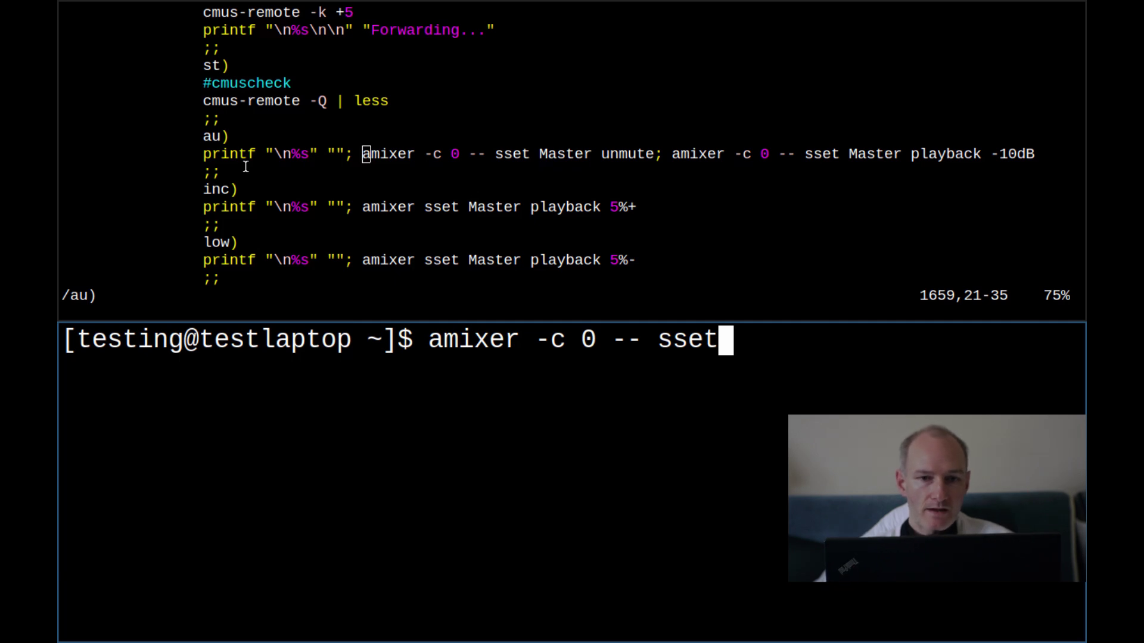
{"action": "type", "text": "Master"}
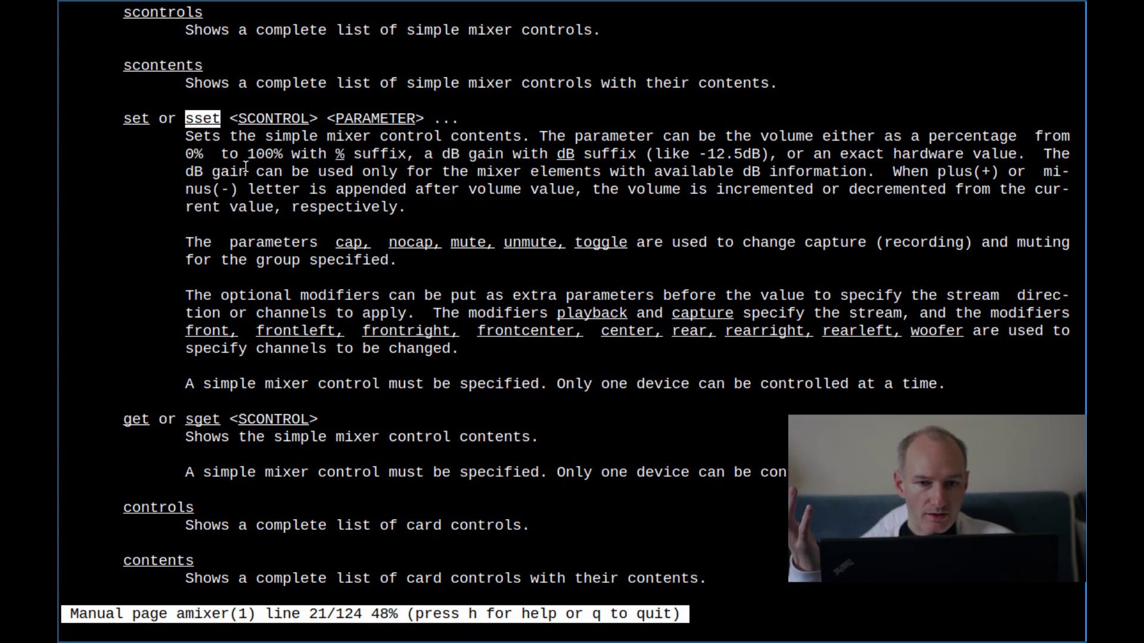
{"action": "key", "text": "q"}
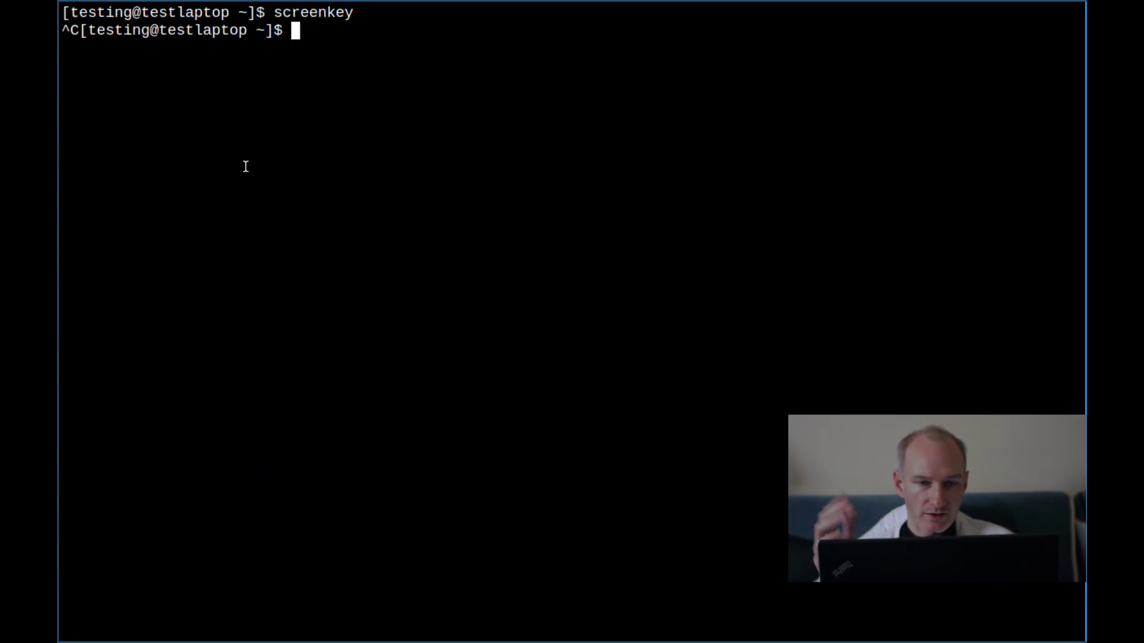
- Launch alsamixer and mute the Master channel with M
{"action": "type", "text": "alsamix"}
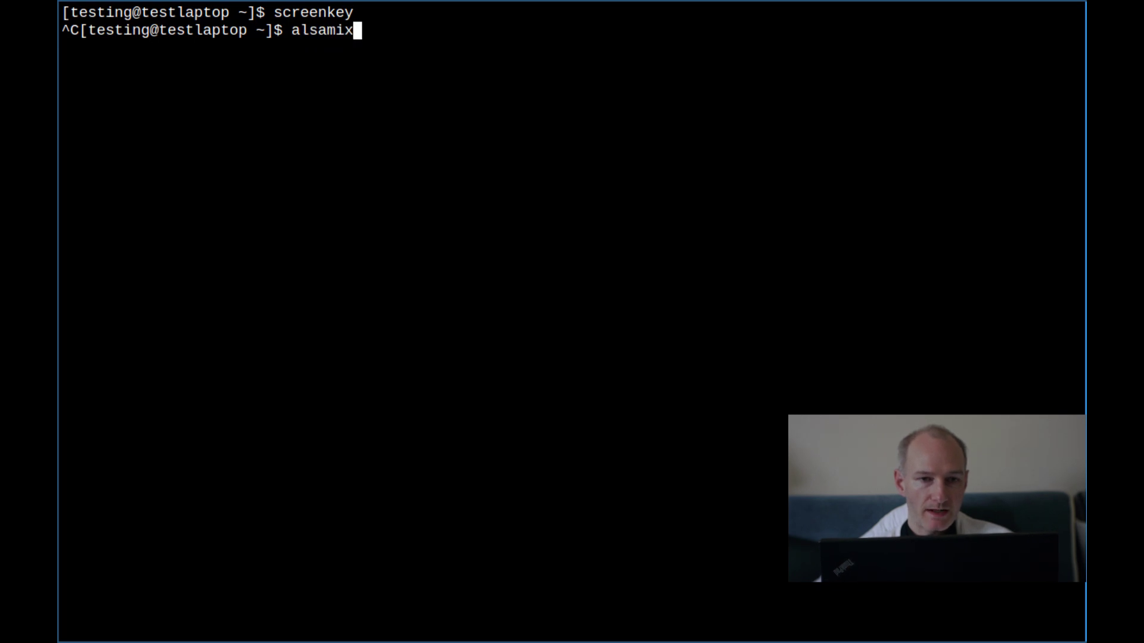
{"action": "key", "text": "BackSpace"}
{"action": "type", "text": "xer"}
{"action": "key", "text": "Return"}
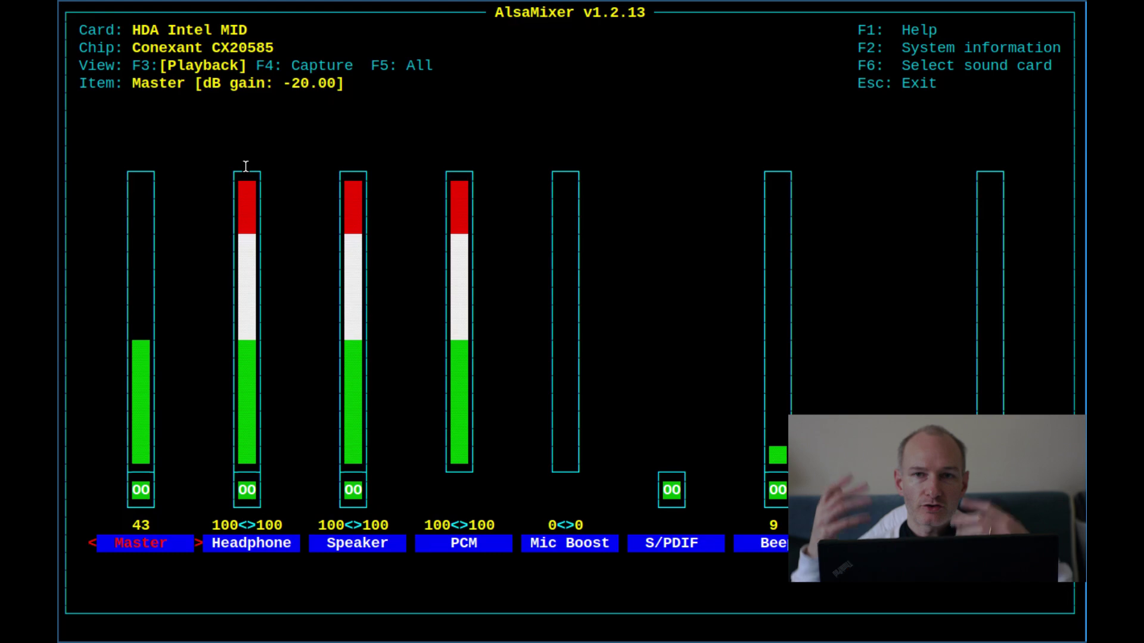
{"action": "key", "text": "alt+Tab"}
{"action": "key", "text": "alt+Tab"}
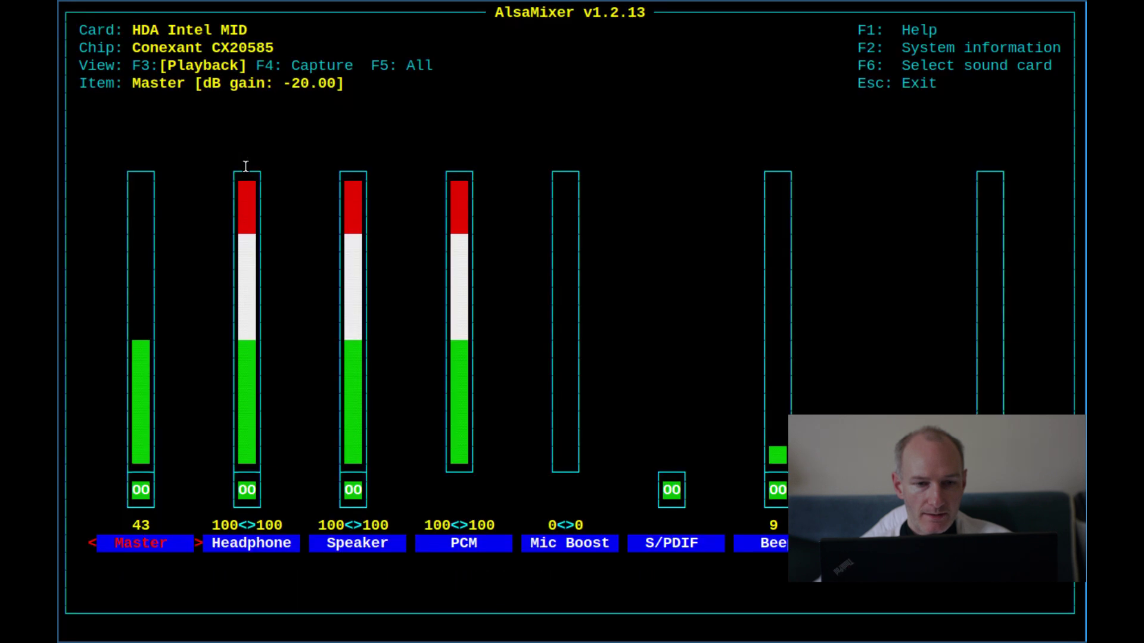
{"action": "key", "text": "m"}
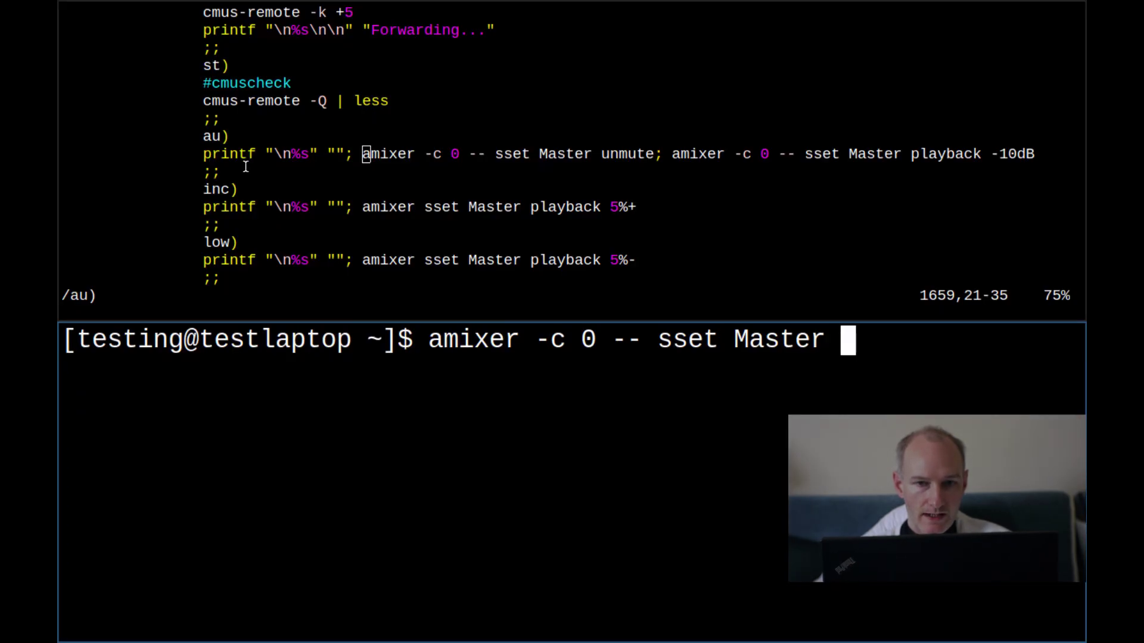
- Unmute Master with 'amixer -c 0 -- sset Master unmute', mute it in AlsaMixer, then unmute again
{"action": "type", "text": "unmute"}
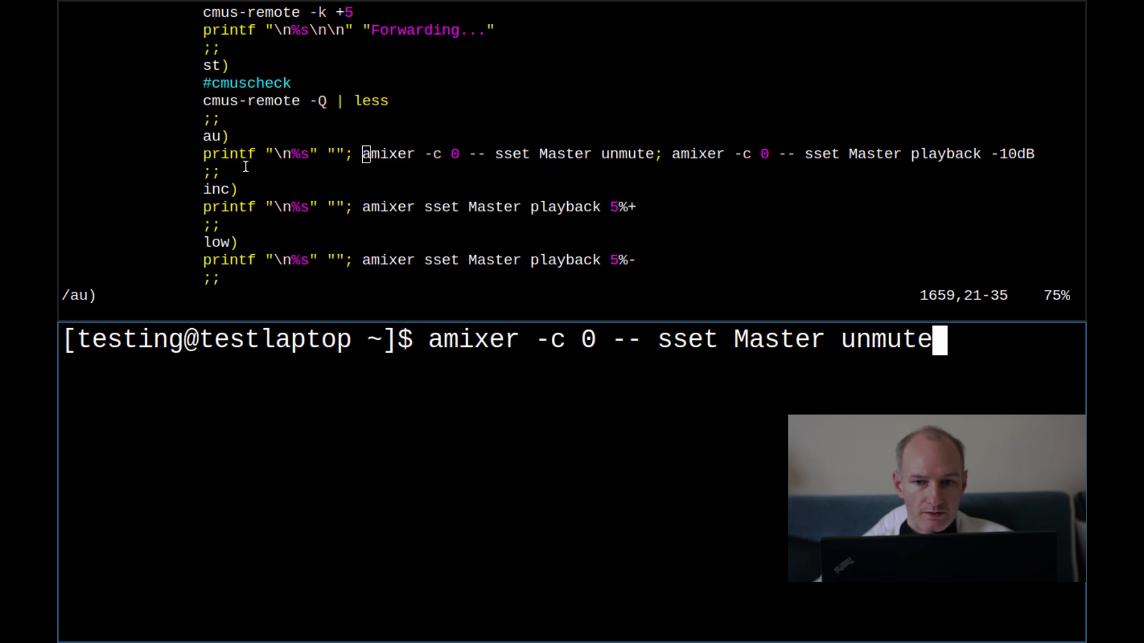
{"action": "key", "text": "Return"}
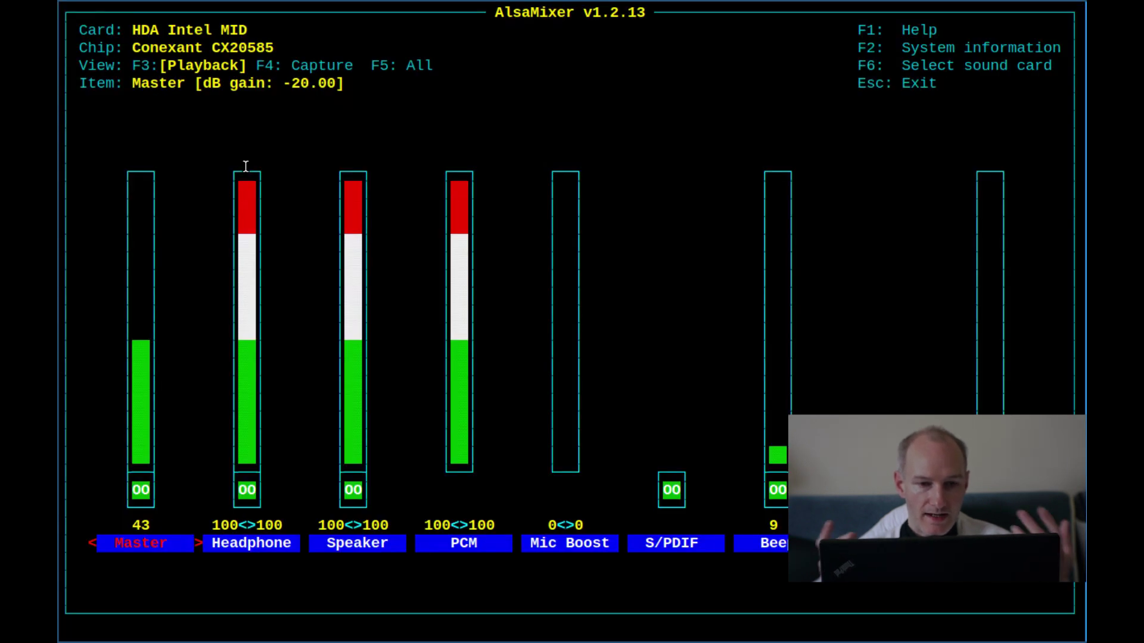
{"action": "key", "text": "m"}
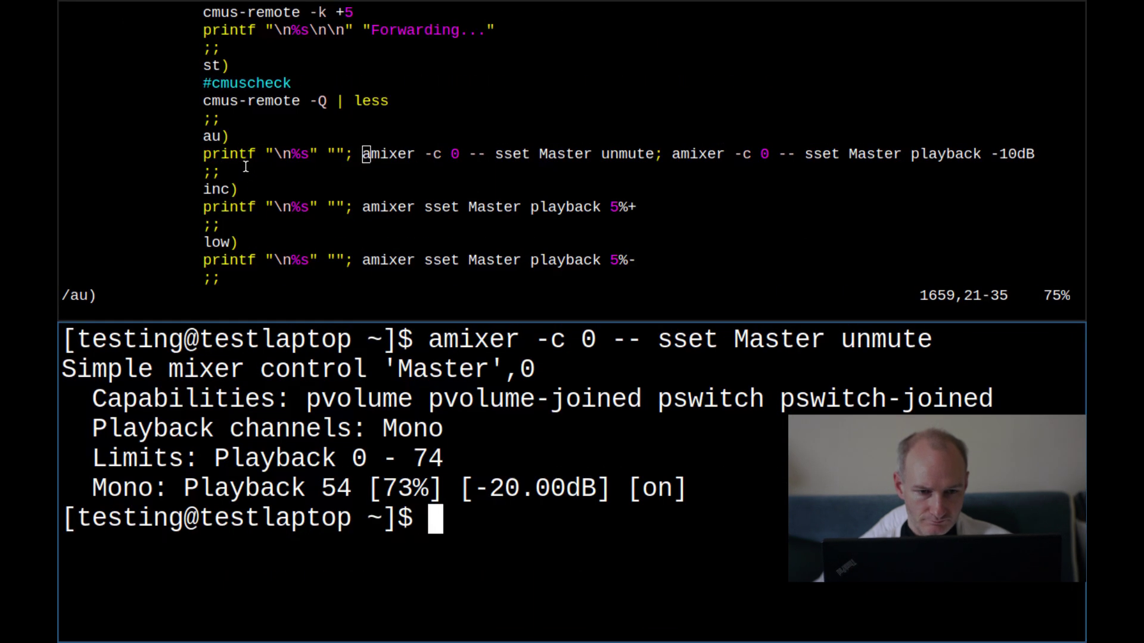
{"action": "key", "text": "Up"}
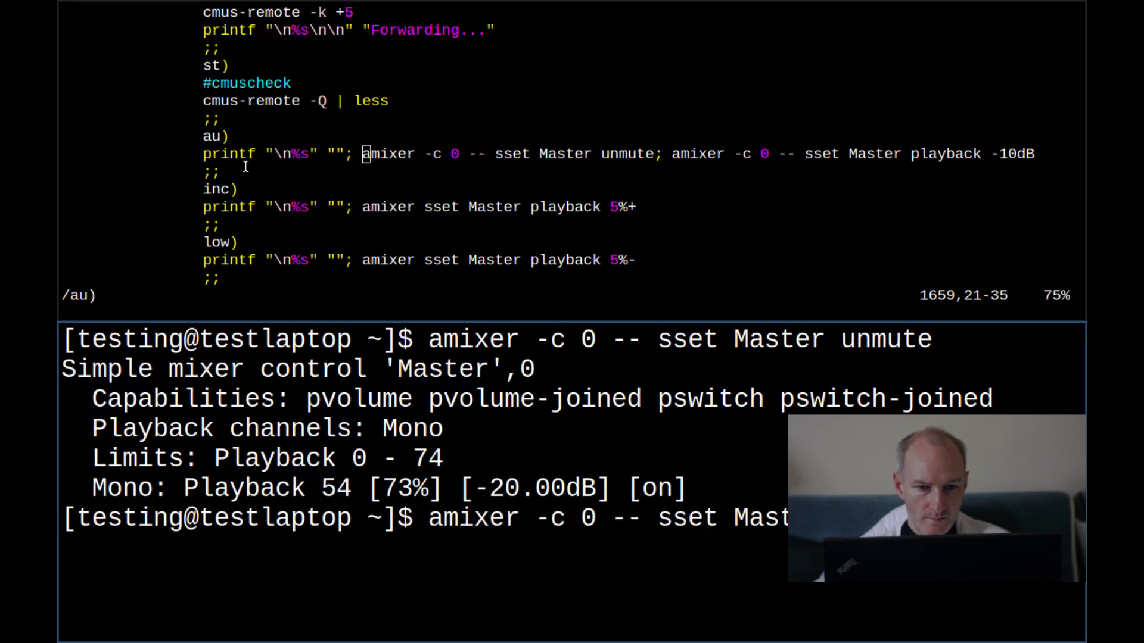
{"action": "key", "text": "Return"}
{"action": "key", "text": "ctrl+plus"}
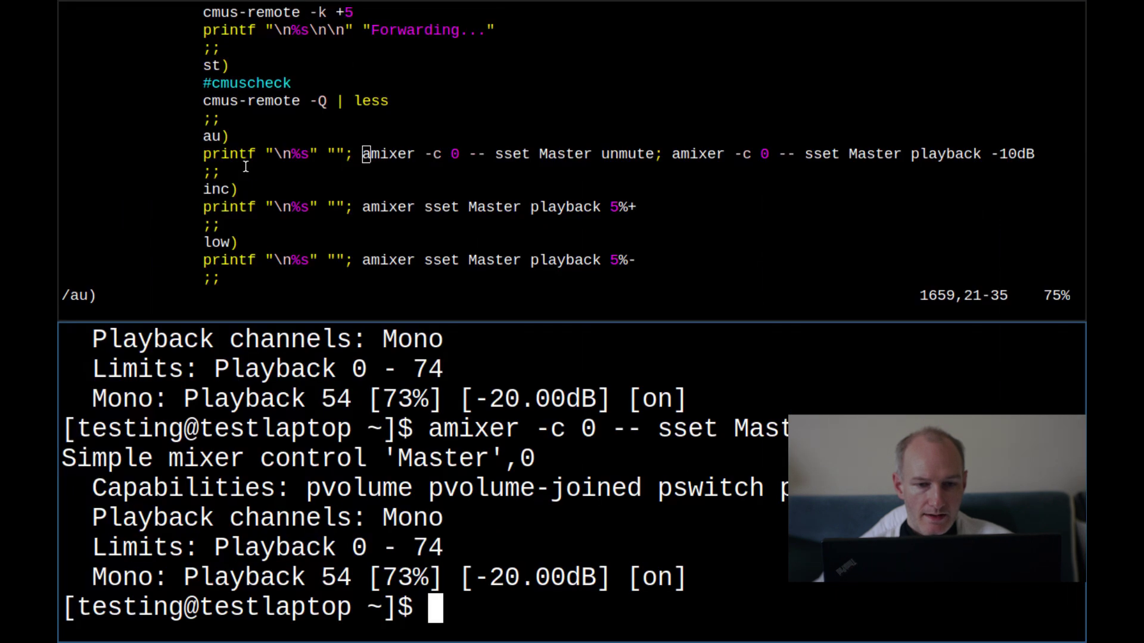
{"action": "key", "text": "Up"}
{"action": "key", "text": "Down"}
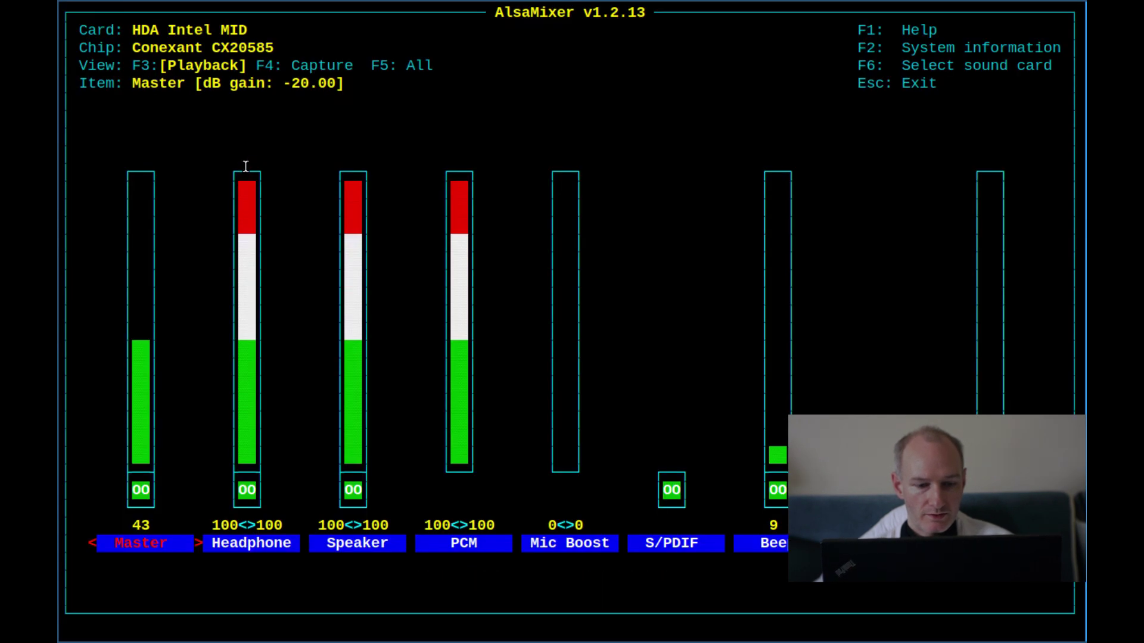
- Lower Master to 11 in AlsaMixer, then run 'amixer -c 0 -- sset playback -10dB', which fails
{"action": "key", "text": "Down"}
{"action": "key", "text": "Down"}
{"action": "key", "text": "Down"}
{"action": "key", "text": "Down"}
{"action": "key", "text": "Down"}
{"action": "key", "text": "Down"}
{"action": "key", "text": "Down"}
{"action": "key", "text": "Down"}
{"action": "key", "text": "Down"}
{"action": "key", "text": "Down"}
{"action": "key", "text": "Down"}
{"action": "key", "text": "Down"}
{"action": "key", "text": "Down"}
{"action": "key", "text": "Down"}
{"action": "key", "text": "Down"}
{"action": "key", "text": "Down"}
{"action": "key", "text": "Down"}
{"action": "key", "text": "Down"}
{"action": "key", "text": "Down"}
{"action": "key", "text": "Down"}
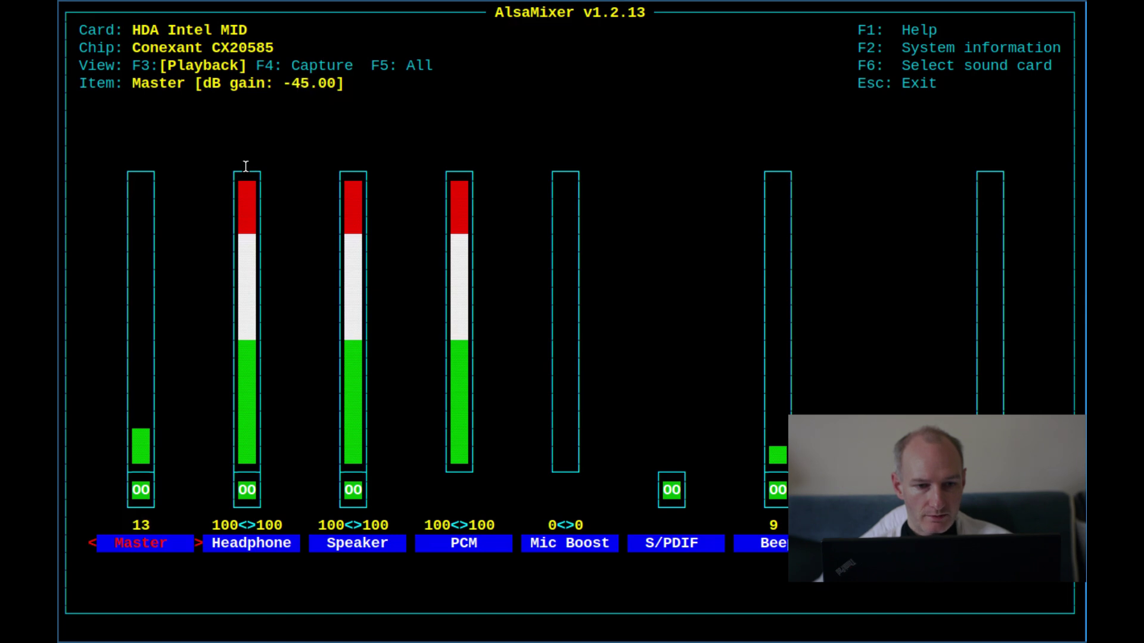
{"action": "key", "text": "Down"}
{"action": "key", "text": "Down"}
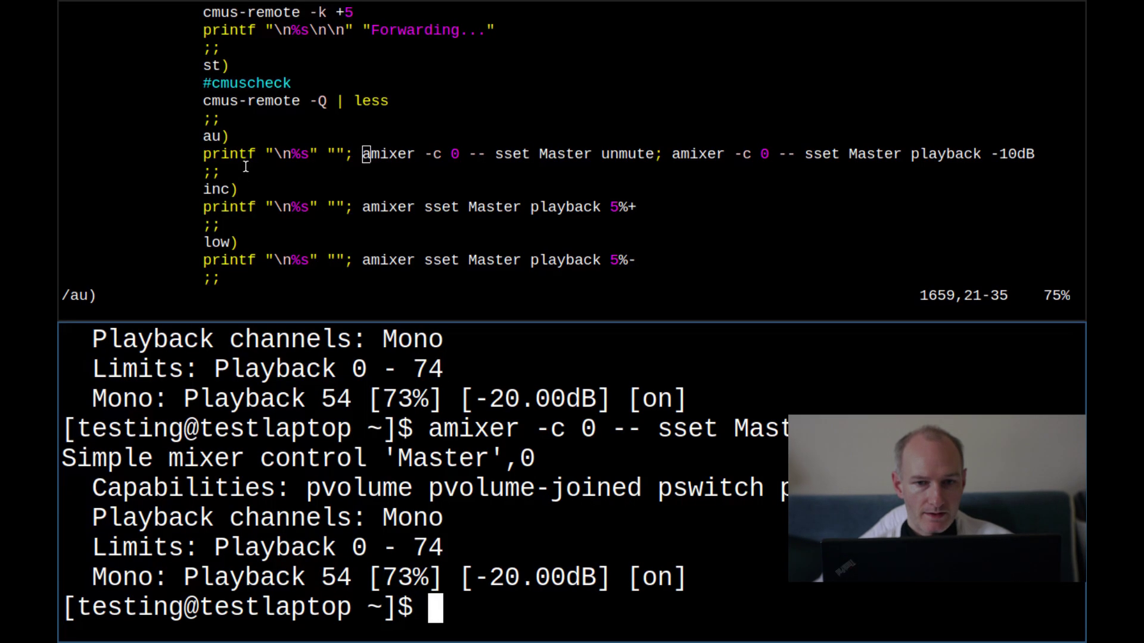
{"action": "type", "text": "am"}
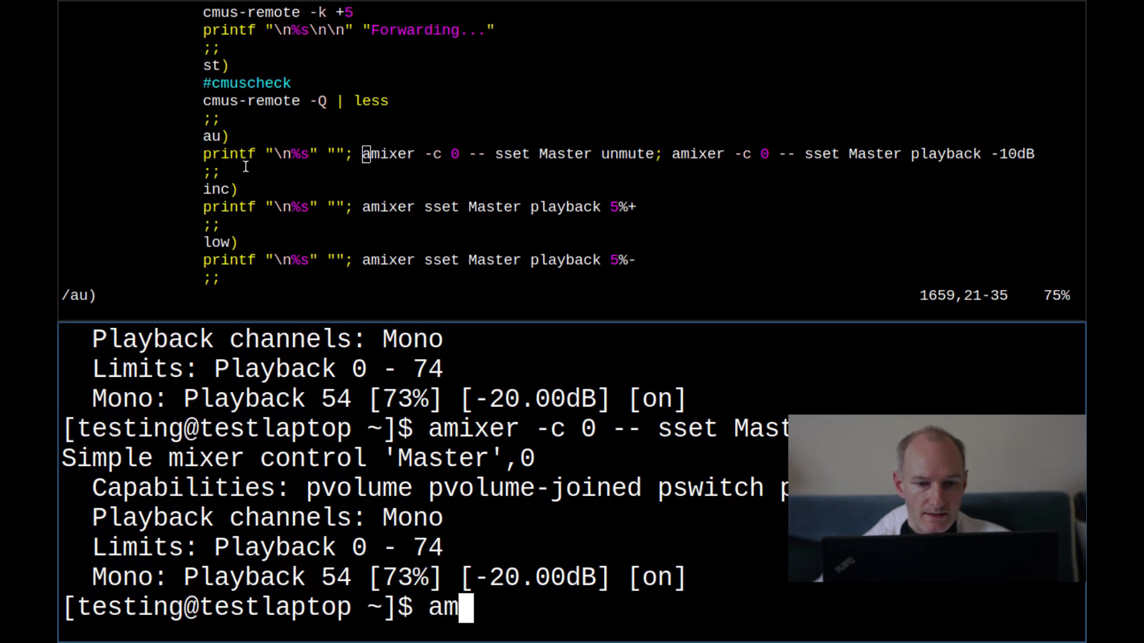
{"action": "type", "text": "ixer -c -"}
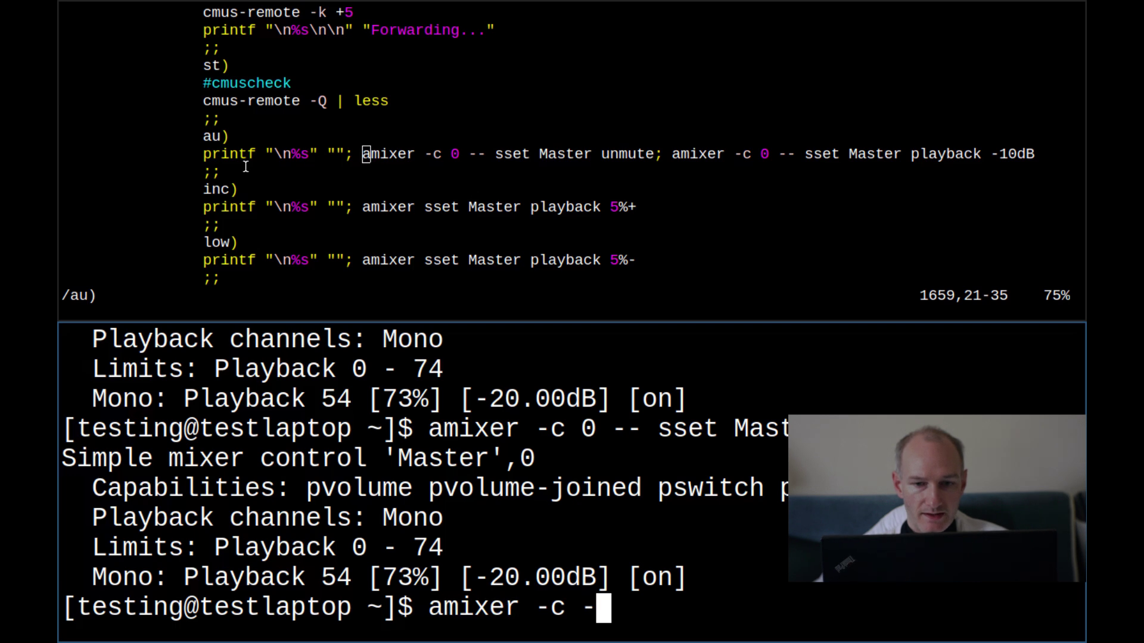
{"action": "key", "text": "BackSpace"}
{"action": "type", "text": "0 --"}
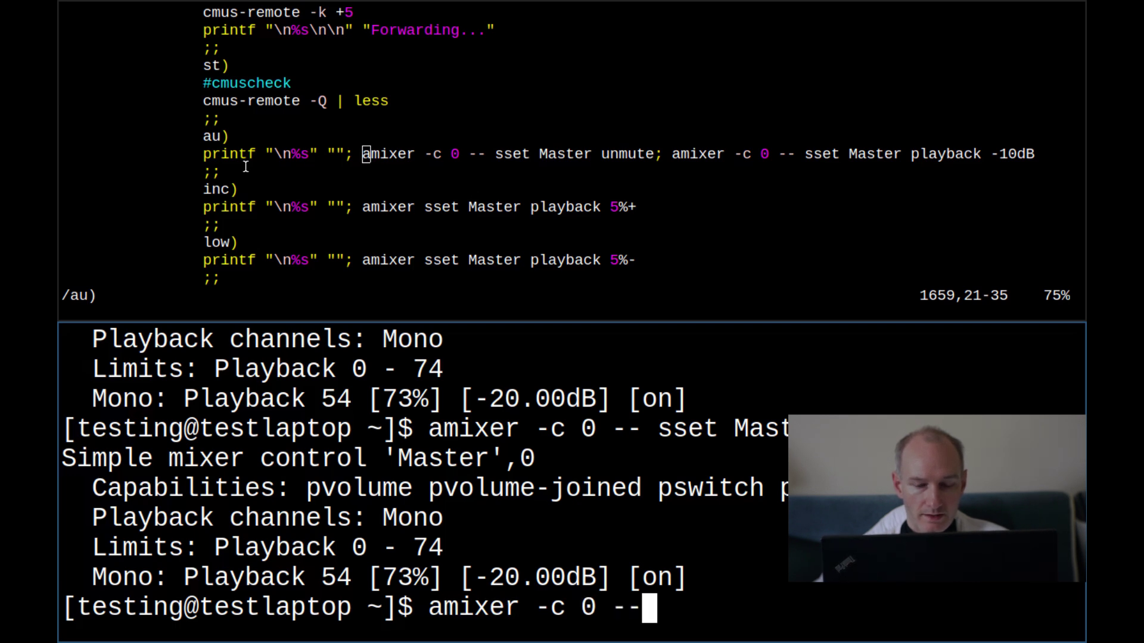
{"action": "type", "text": " sset"}
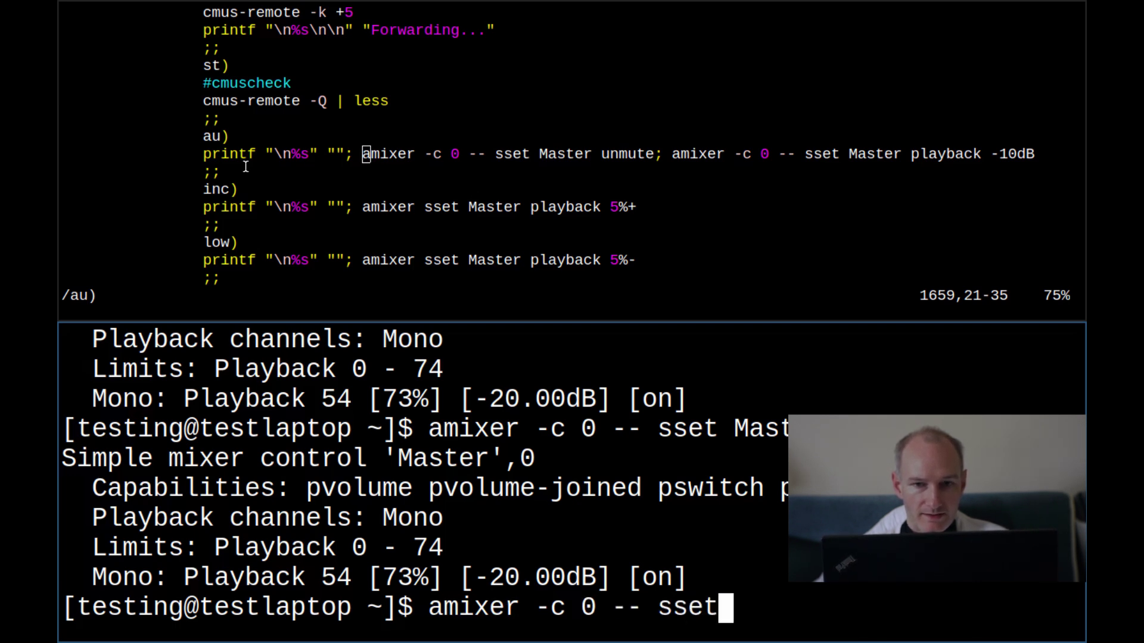
{"action": "type", "text": " play"}
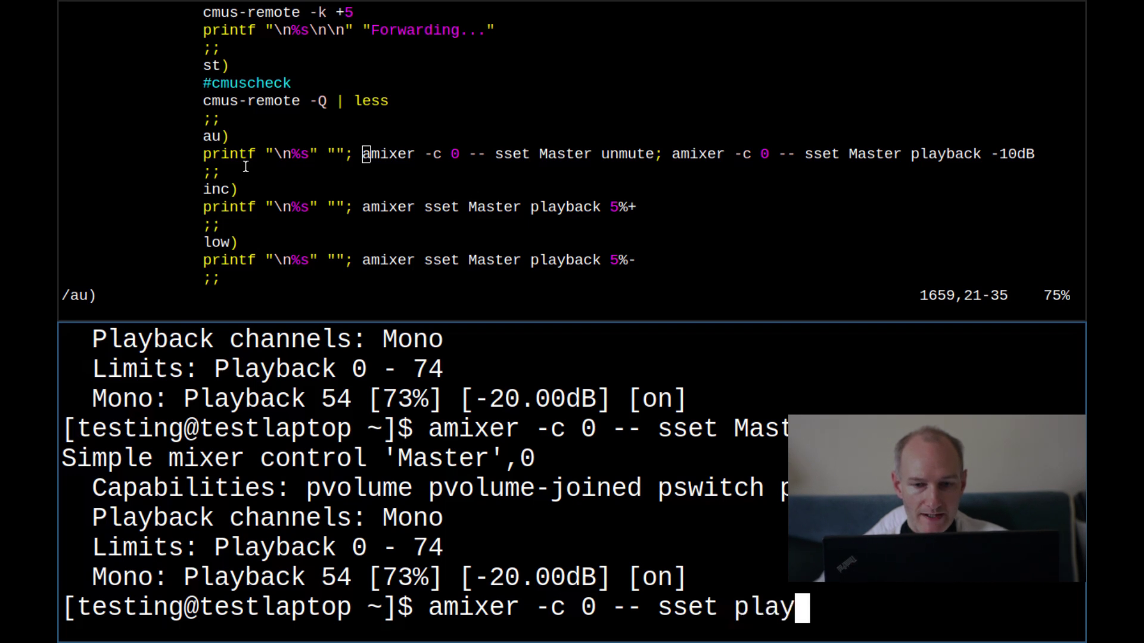
{"action": "type", "text": "back "}
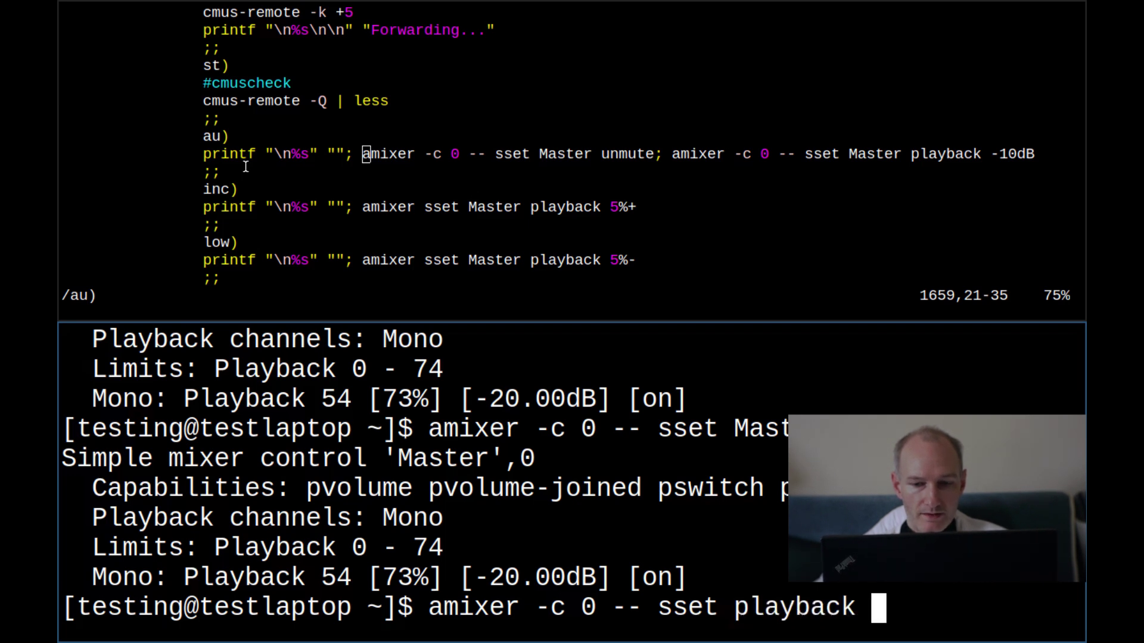
{"action": "type", "text": "-10dB"}
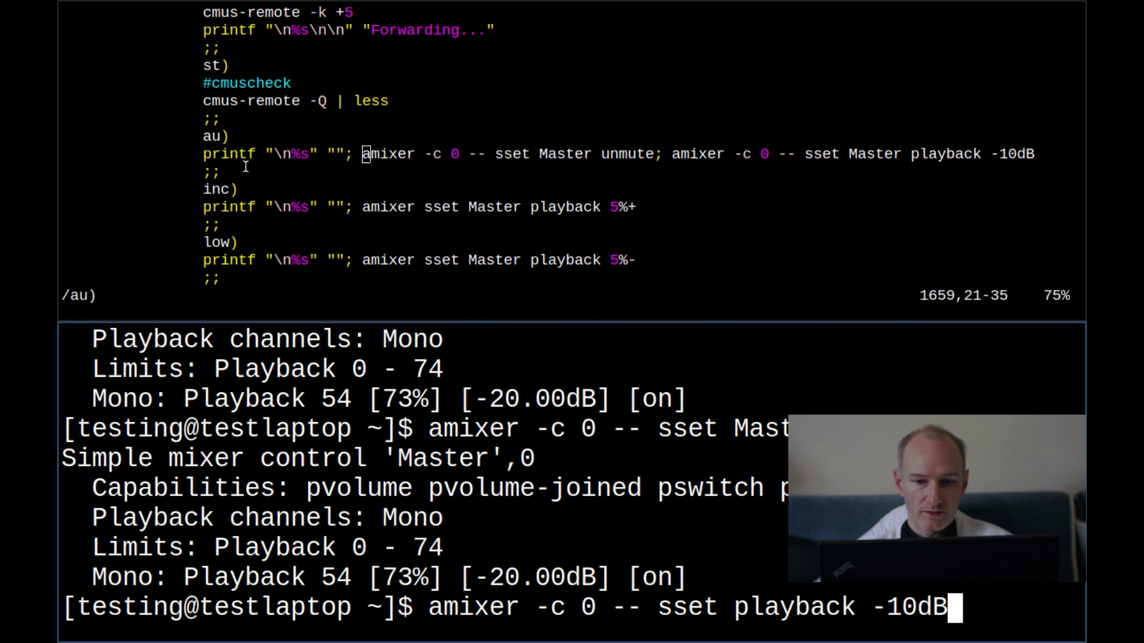
{"action": "key", "text": "Return"}
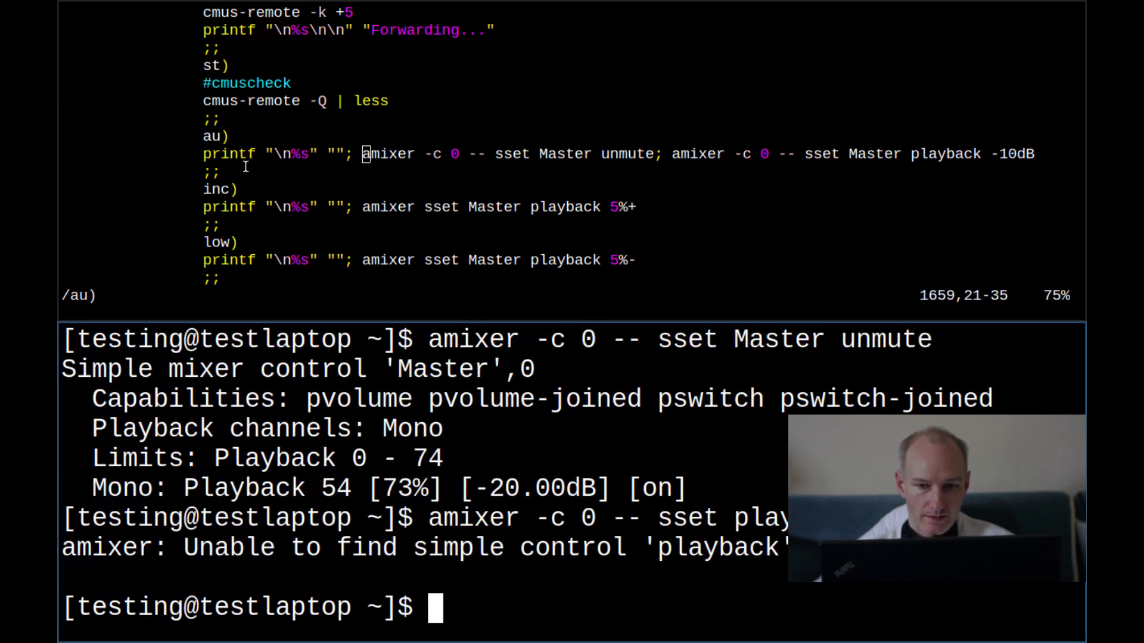
- Insert Master before 'playback' in the recalled command and rerun it, setting Master to -10 dB (86%)
{"action": "key", "text": "Up"}
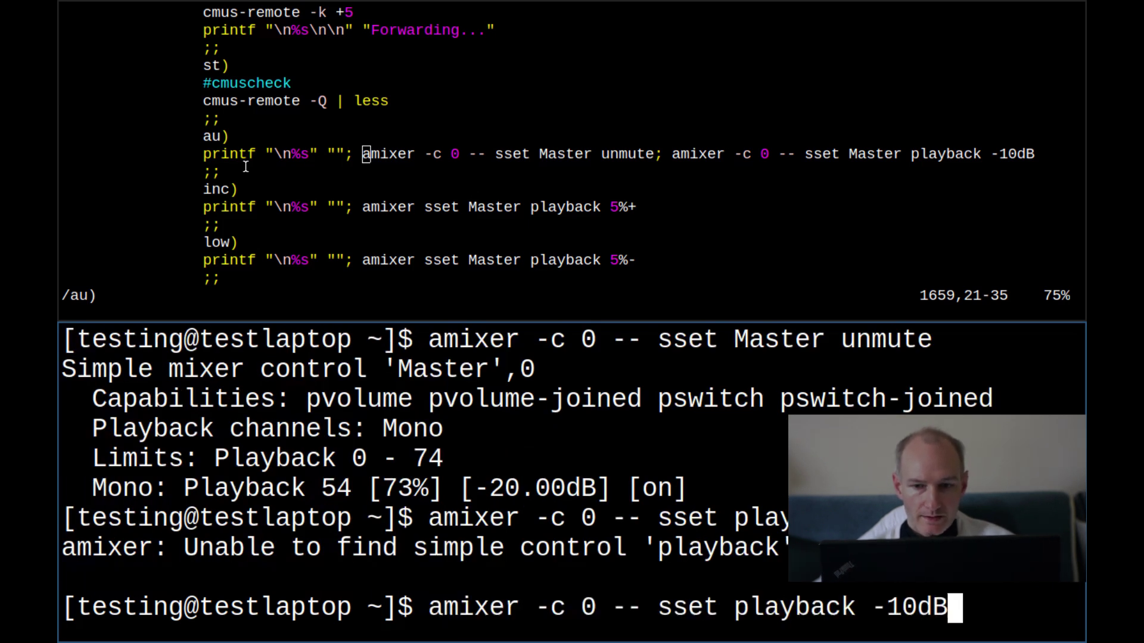
{"action": "key", "text": "Left"}
{"action": "key", "text": "Left"}
{"action": "key", "text": "Left"}
{"action": "key", "text": "Left"}
{"action": "key", "text": "Left"}
{"action": "key", "text": "Left"}
{"action": "key", "text": "Left"}
{"action": "key", "text": "Left"}
{"action": "key", "text": "Left"}
{"action": "key", "text": "Left"}
{"action": "key", "text": "Left"}
{"action": "key", "text": "Left"}
{"action": "key", "text": "Left"}
{"action": "key", "text": "Left"}
{"action": "key", "text": "Left"}
{"action": "key", "text": "Left"}
{"action": "key", "text": "Left"}
{"action": "key", "text": "Left"}
{"action": "key", "text": "Left"}
{"action": "key", "text": "Left"}
{"action": "key", "text": "Left"}
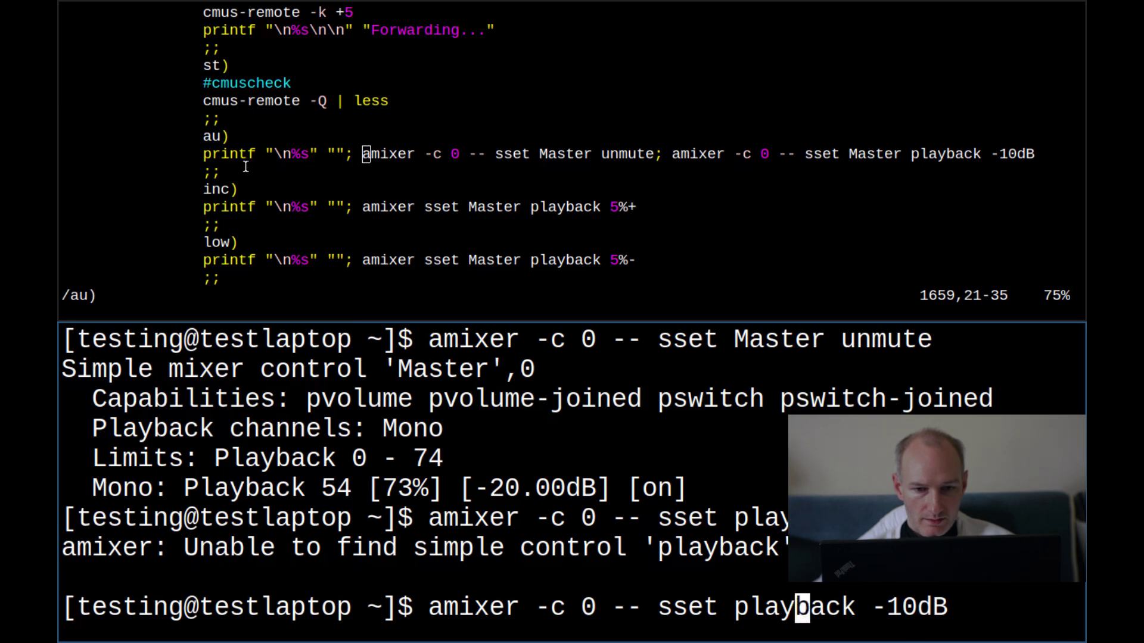
{"action": "key", "text": "Right"}
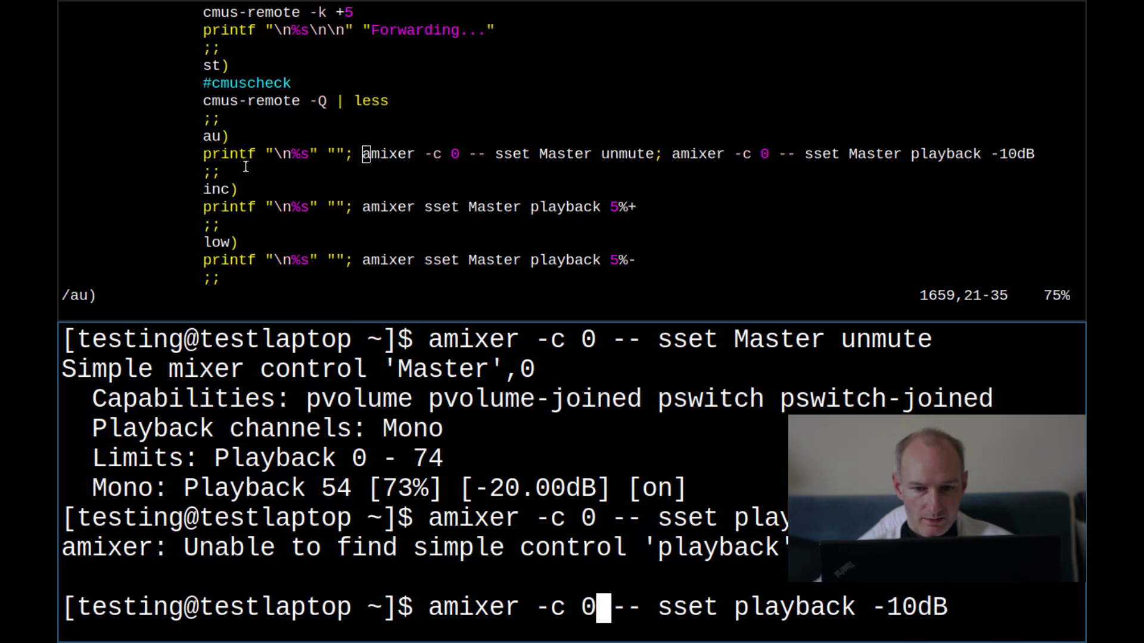
{"action": "key", "text": "Right"}
{"action": "key", "text": "Right"}
{"action": "key", "text": "Right"}
{"action": "key", "text": "Right"}
{"action": "key", "text": "Right"}
{"action": "key", "text": "Right"}
{"action": "key", "text": "Right"}
{"action": "key", "text": "Right"}
{"action": "key", "text": "Right"}
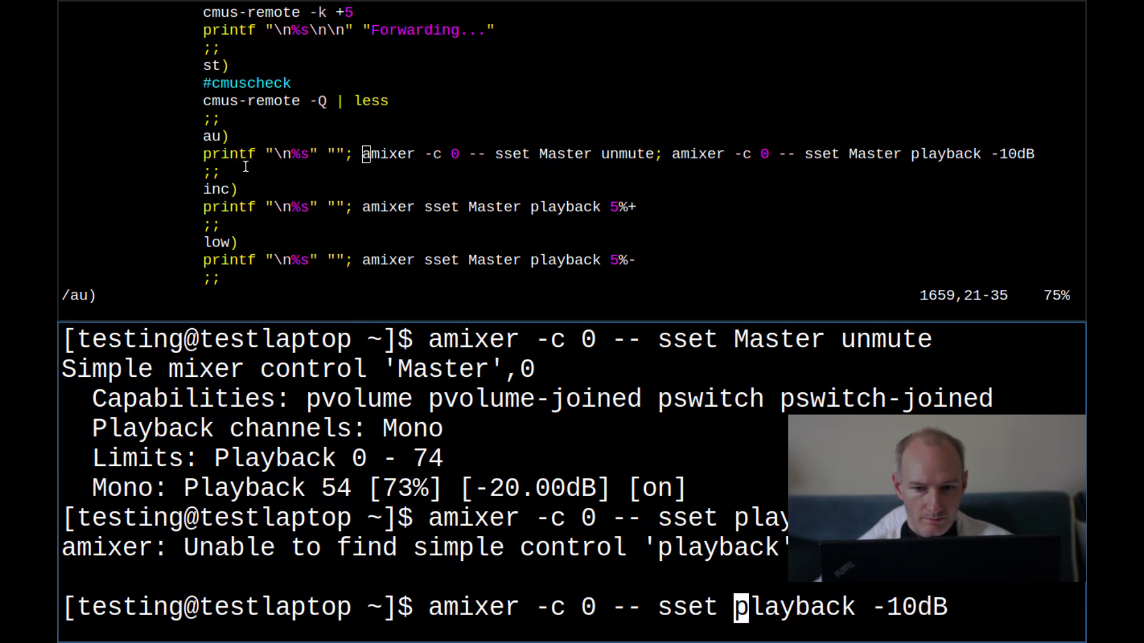
{"action": "type", "text": "Master"}
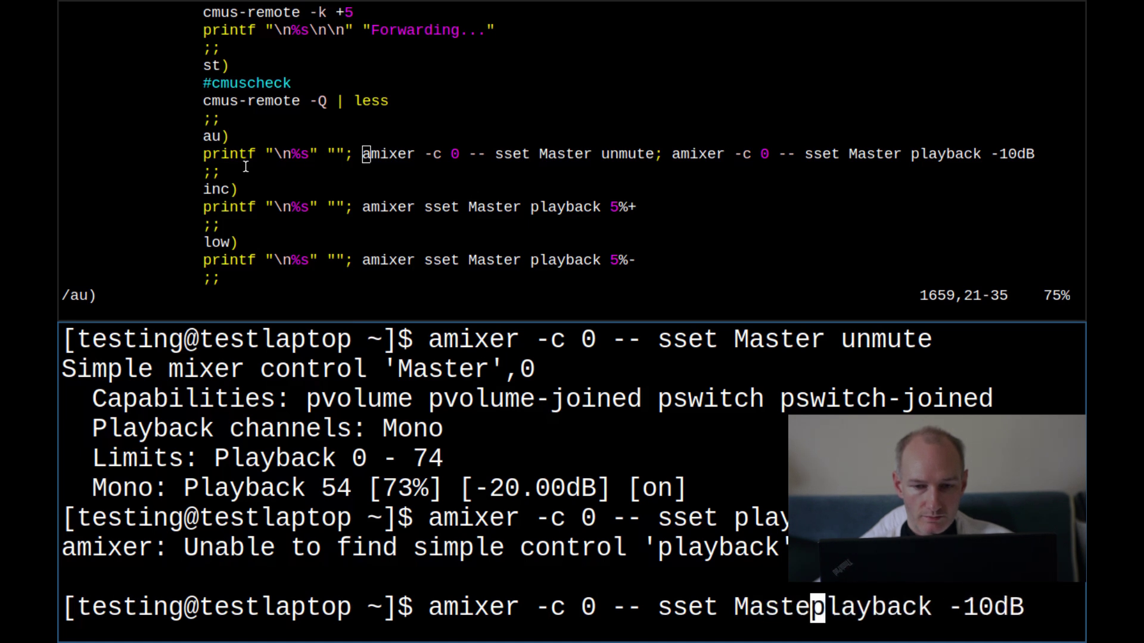
{"action": "key", "text": "Return"}
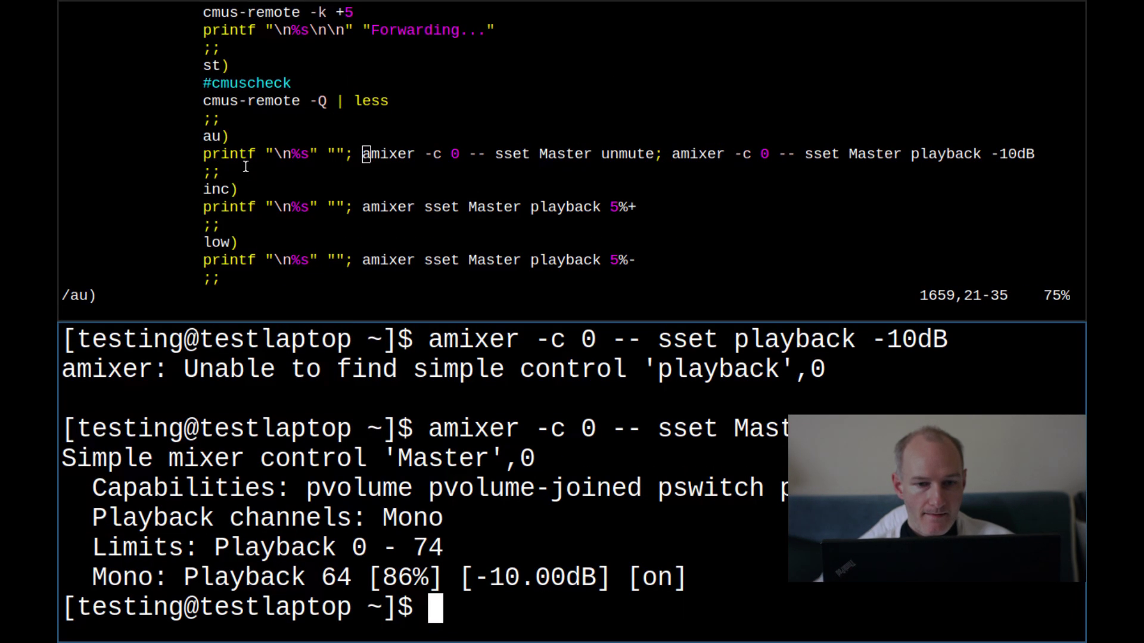
- Clear the screen and raise Master twice with 'amixer sset Master playback 5%+'
{"action": "type", "text": "clear"}
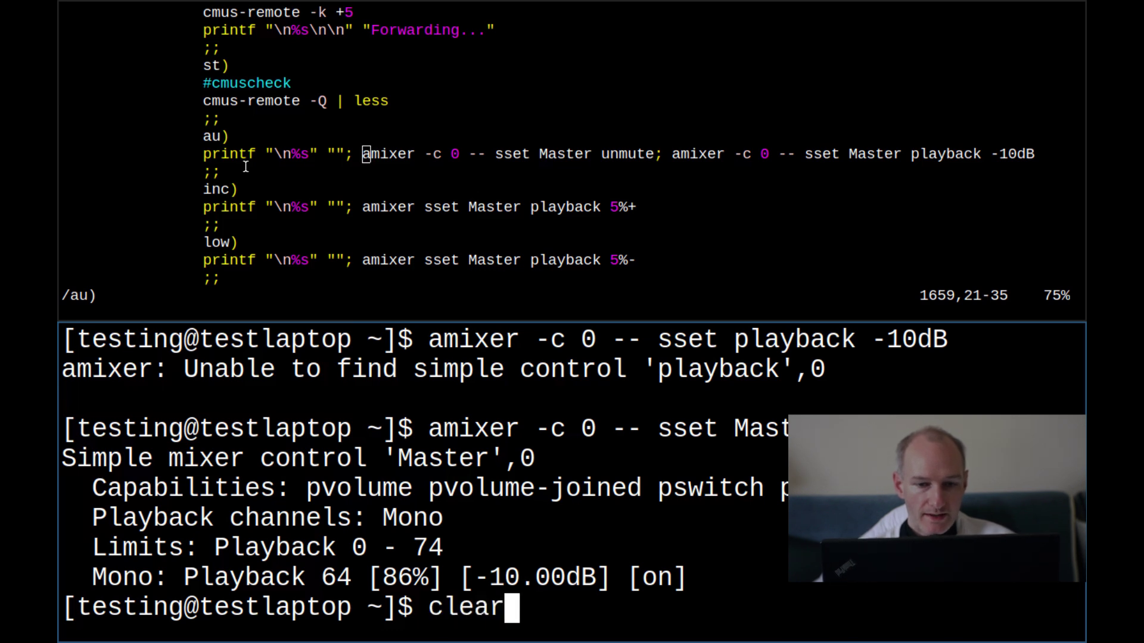
{"action": "key", "text": "Return"}
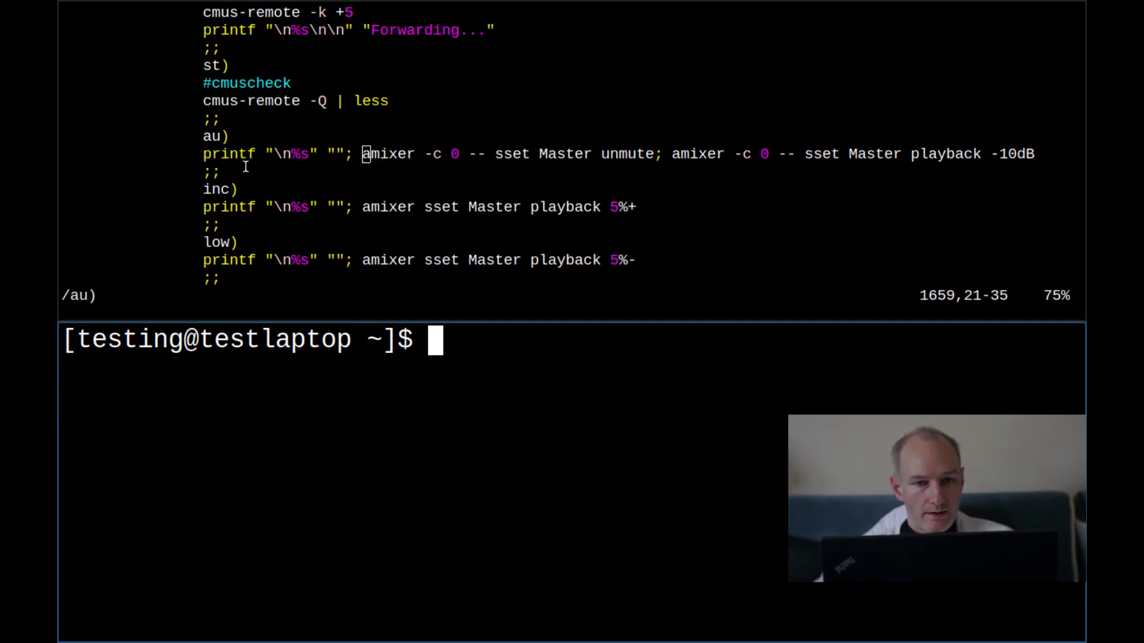
{"action": "type", "text": "a"}
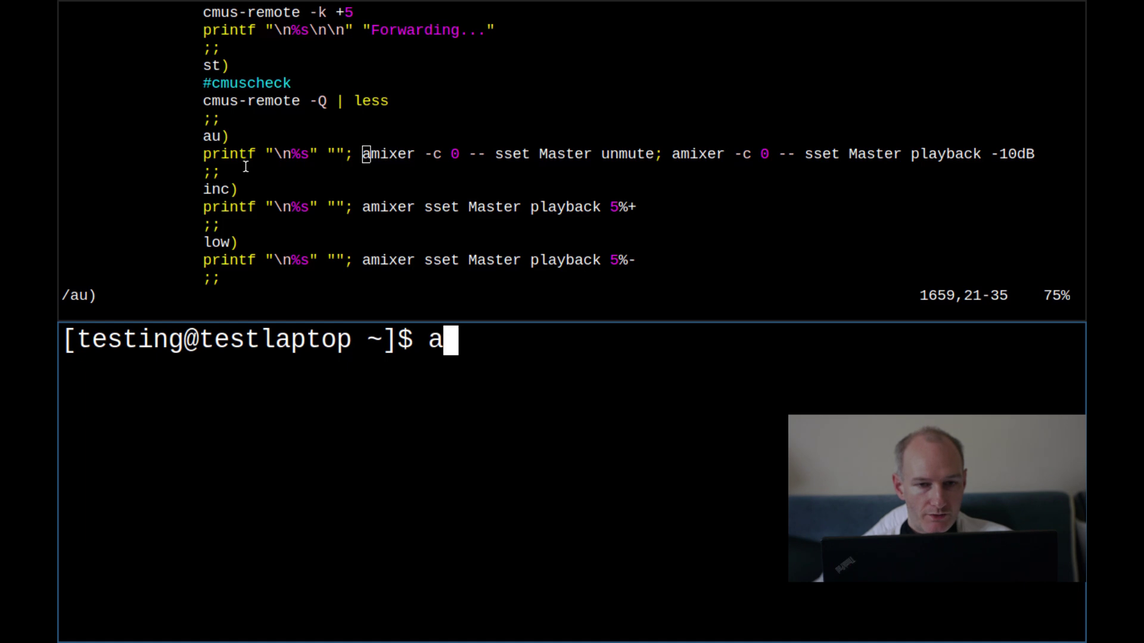
{"action": "type", "text": "mixer sset "}
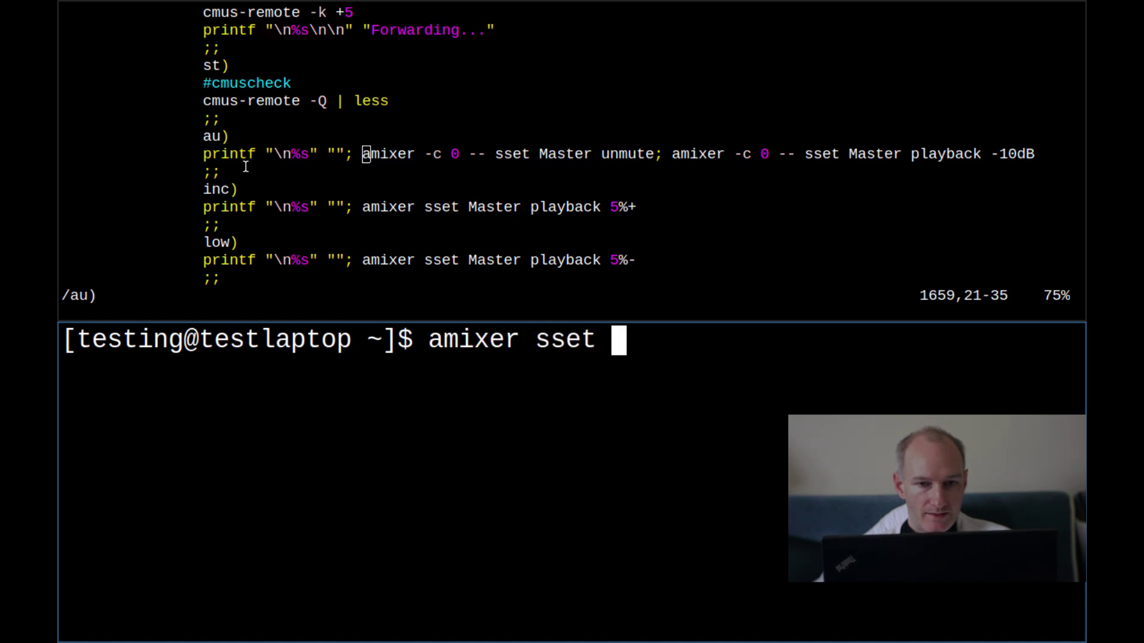
{"action": "type", "text": "Master play"}
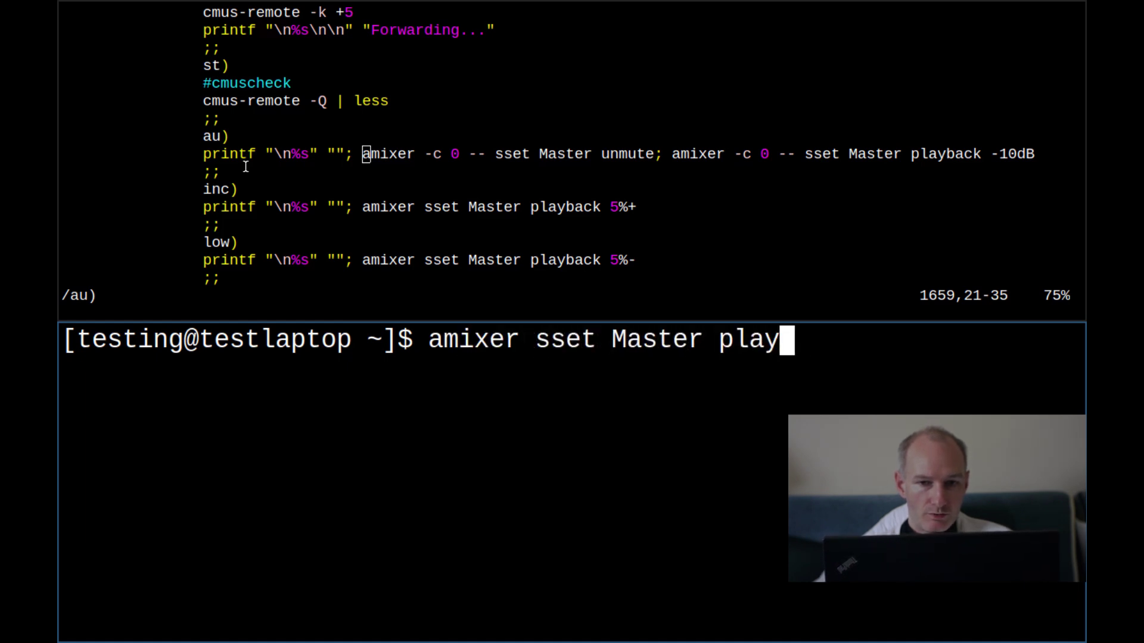
{"action": "type", "text": "back 5"}
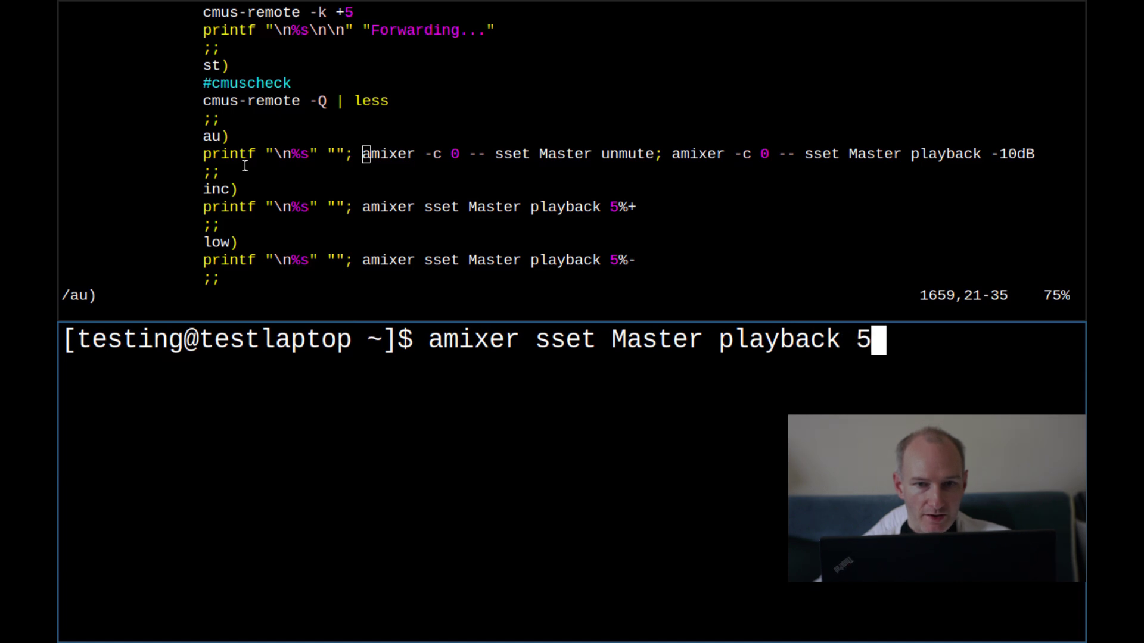
{"action": "type", "text": "%+"}
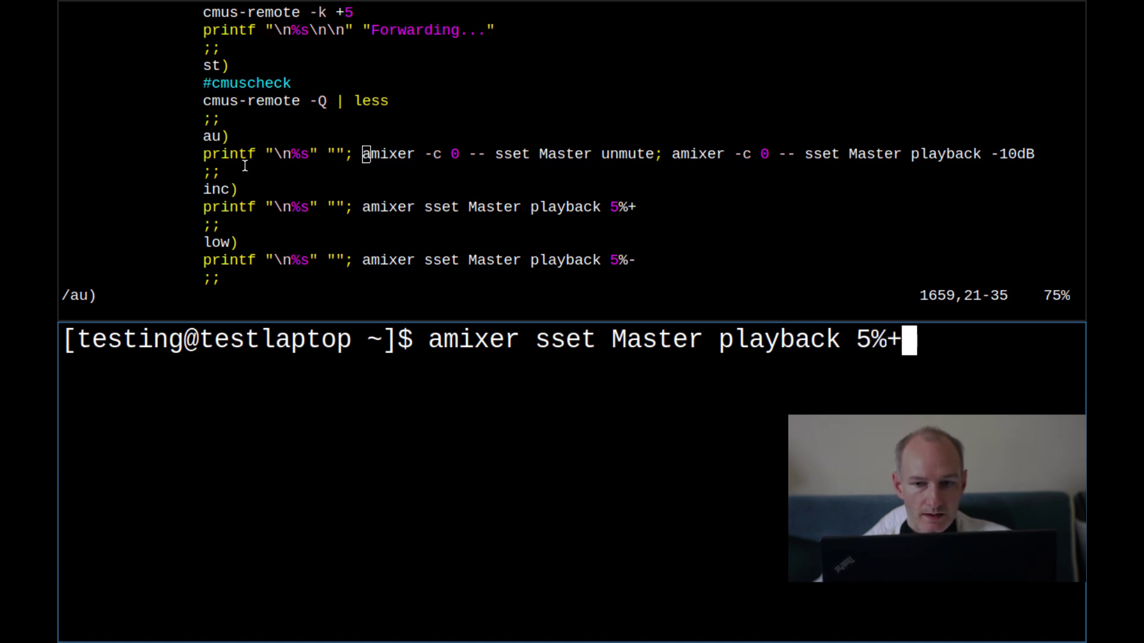
{"action": "key", "text": "Return"}
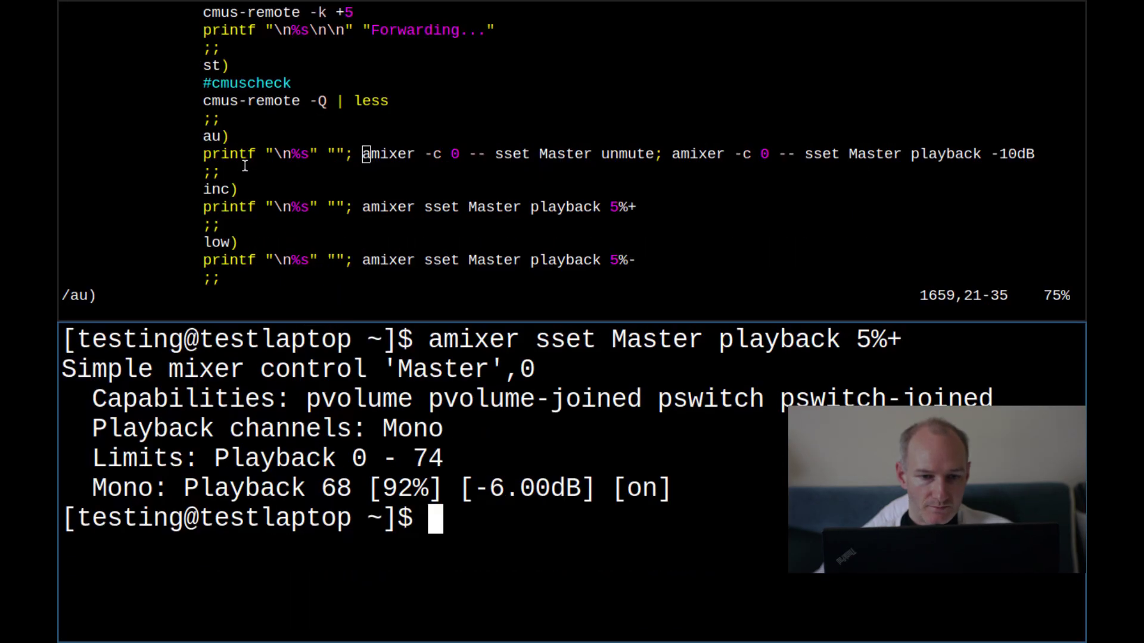
{"action": "key", "text": "Up"}
{"action": "key", "text": "Return"}
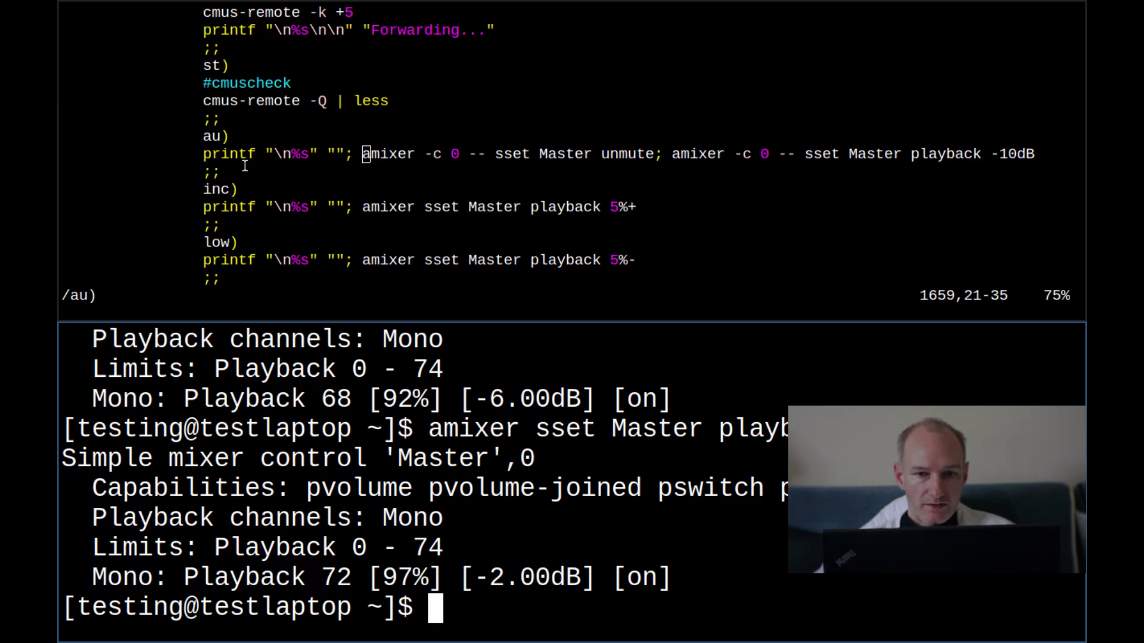
- Switch the command to 5%- to lower Master to 68 (92%, -6.00 dB), checking the mixer
{"action": "key", "text": "Up"}
{"action": "key", "text": "BackSpace"}
{"action": "type", "text": "-"}
{"action": "key", "text": "Return"}
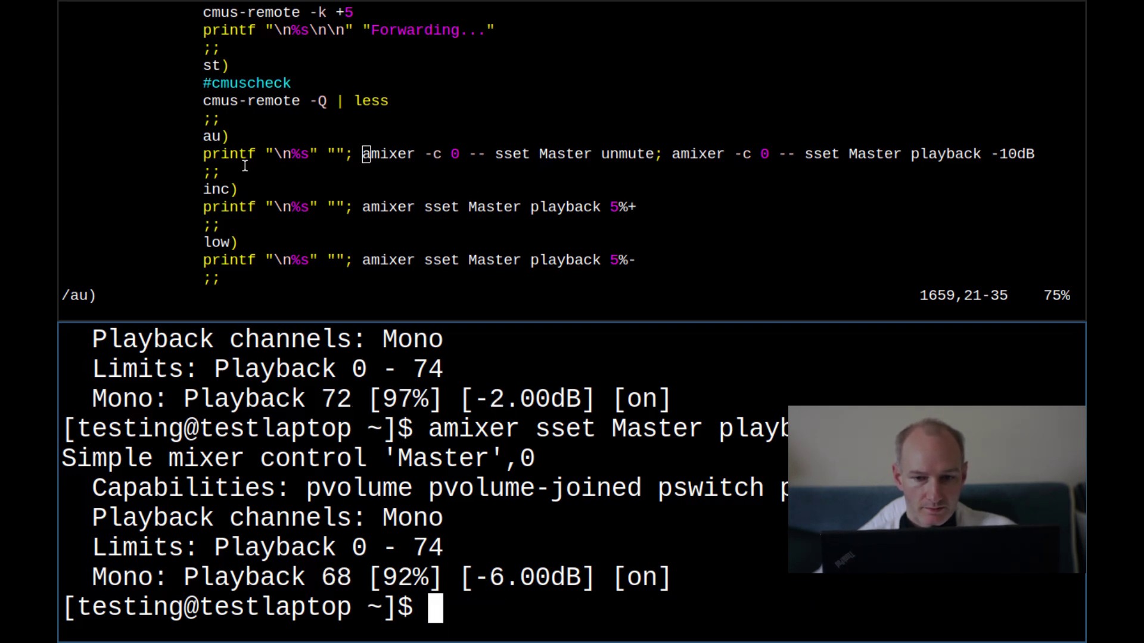
{"action": "key", "text": "super+a"}
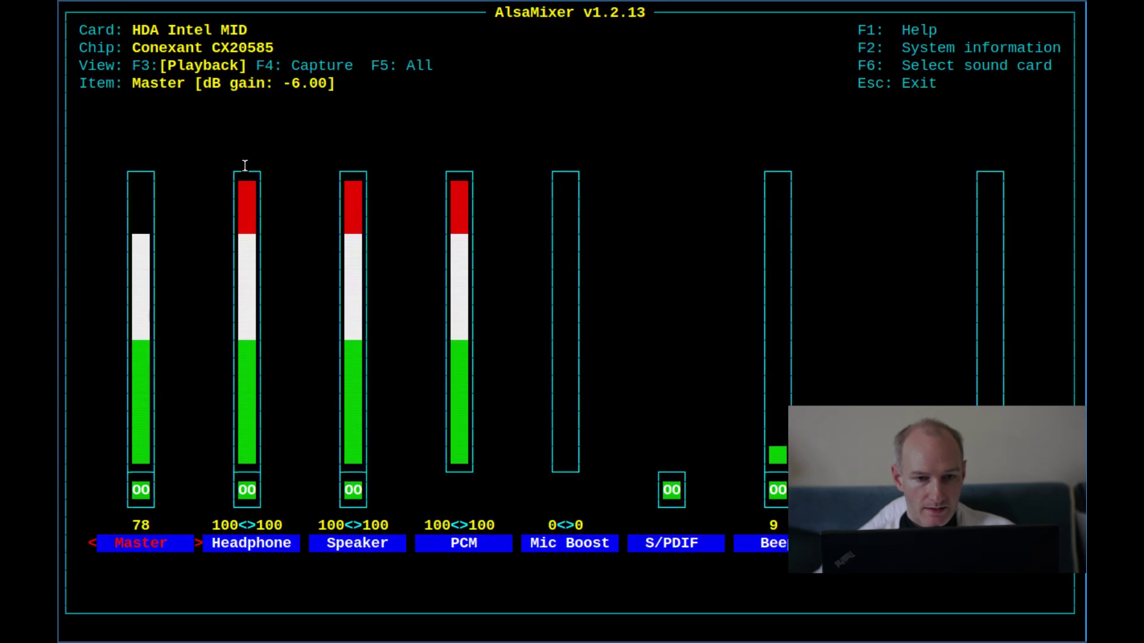
{"action": "key", "text": "super+2"}
{"action": "key", "text": "super+1"}
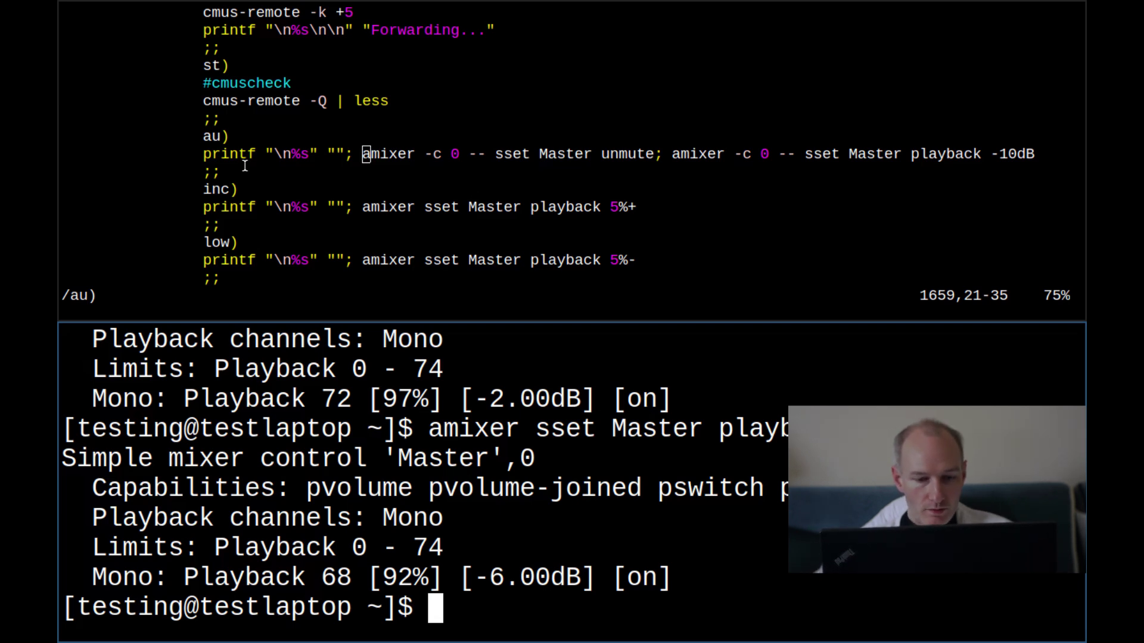
- Confirm no 'up' command exists yet and open .bashrc in vim
{"action": "type", "text": "up"}
{"action": "key", "text": "Return"}
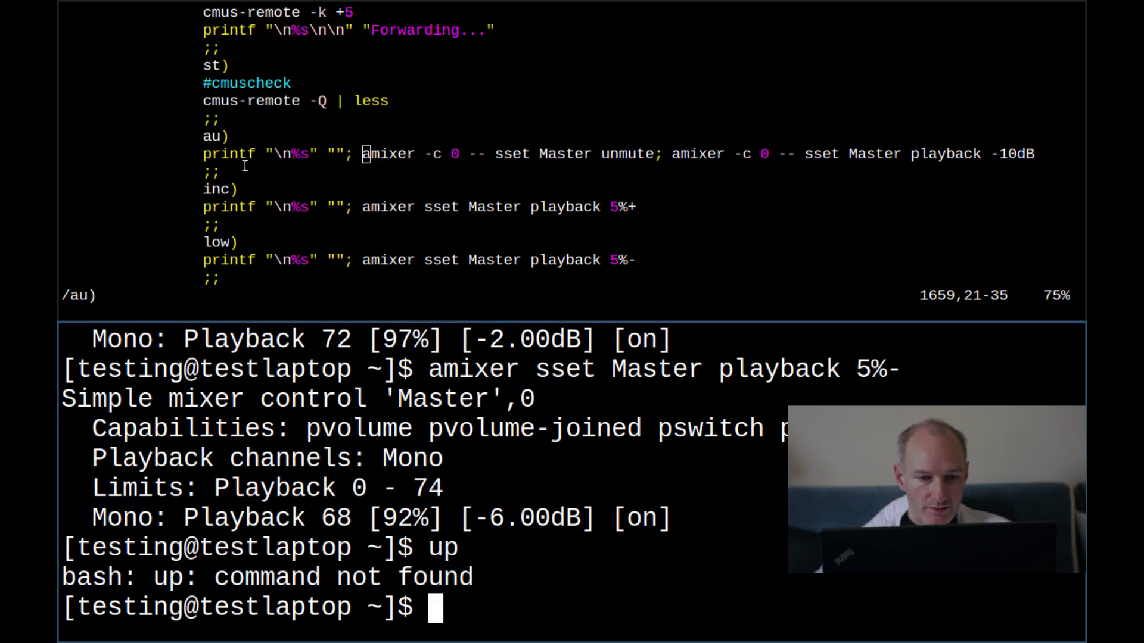
{"action": "type", "text": "vim .Ba"}
{"action": "key", "text": "BackSpace"}
{"action": "key", "text": "BackSpace"}
{"action": "type", "text": "bas"}
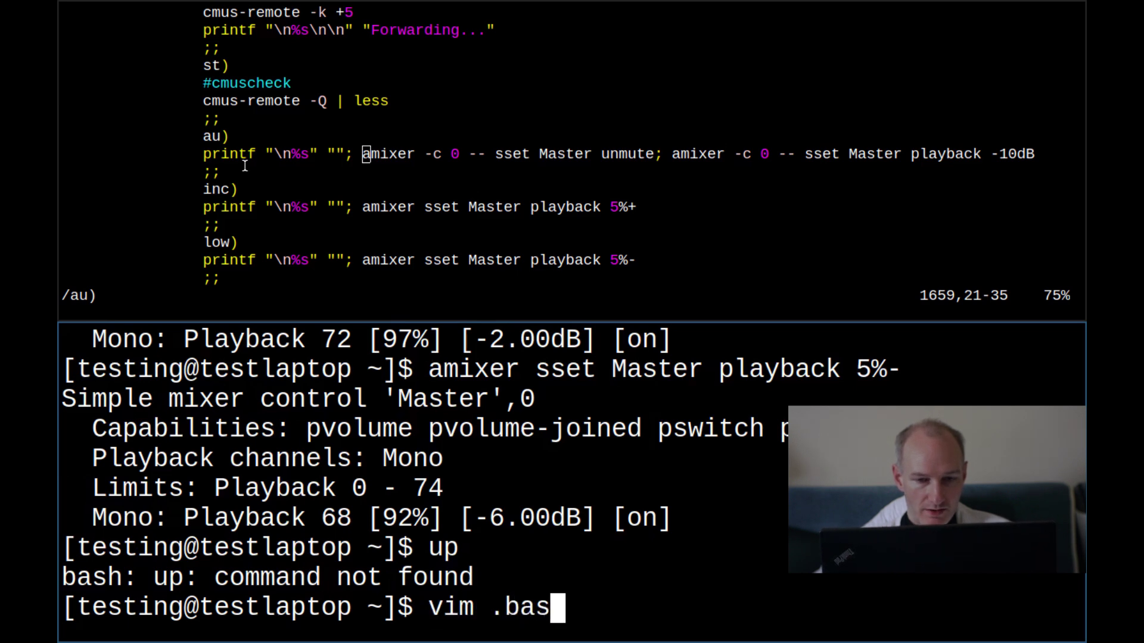
{"action": "type", "text": "hrc"}
{"action": "key", "text": "Return"}
- Append alias up='amixer sset Master playback 10%+' after a blank line at the end of .bashrc
{"action": "key", "text": "G"}
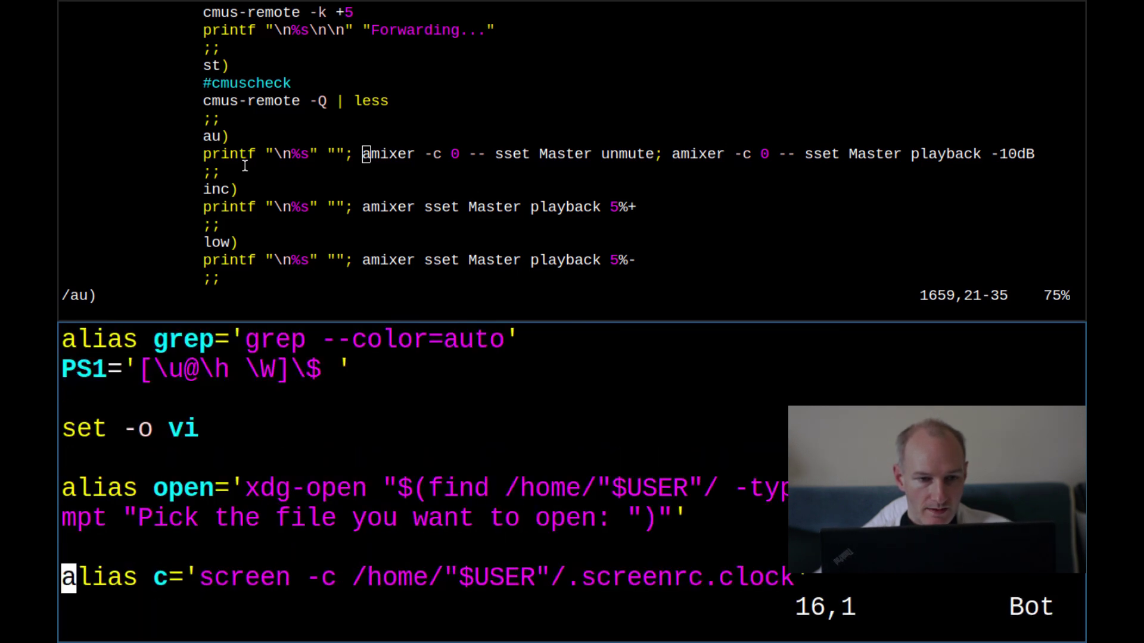
{"action": "key", "text": "o"}
{"action": "key", "text": "Return"}
{"action": "type", "text": "alis "}
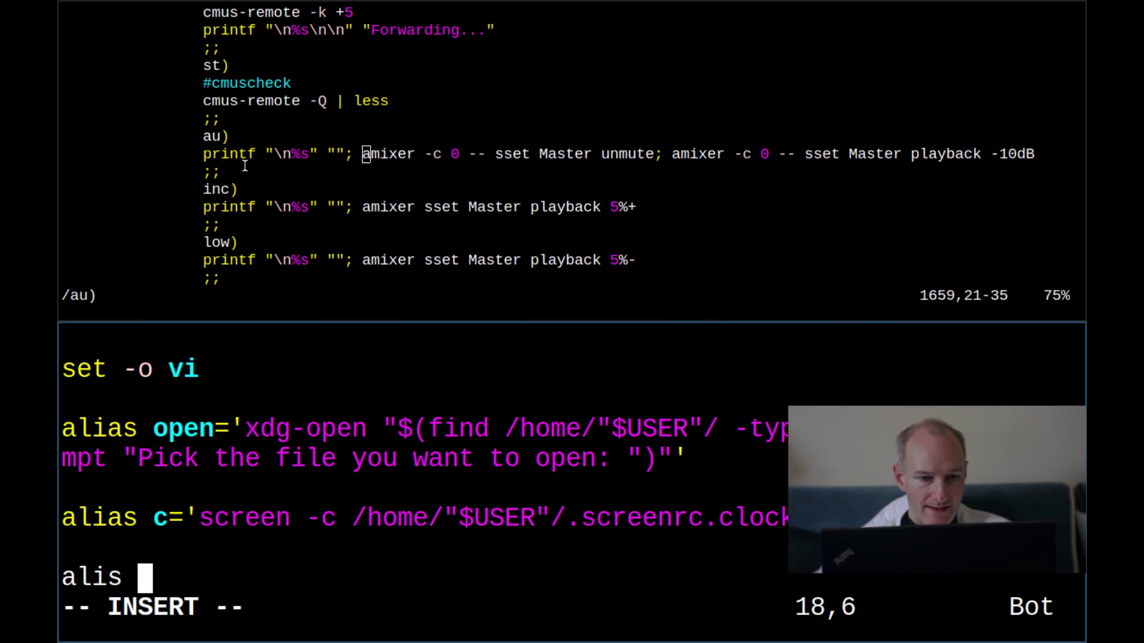
{"action": "type", "text": "up="}
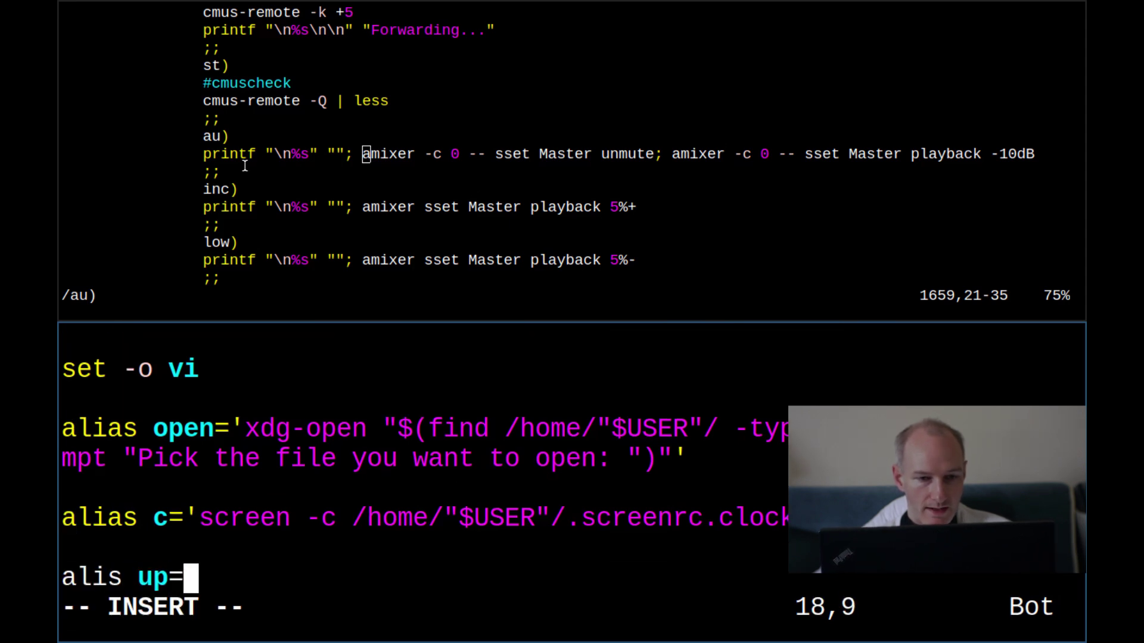
{"action": "type", "text": "'amixe"}
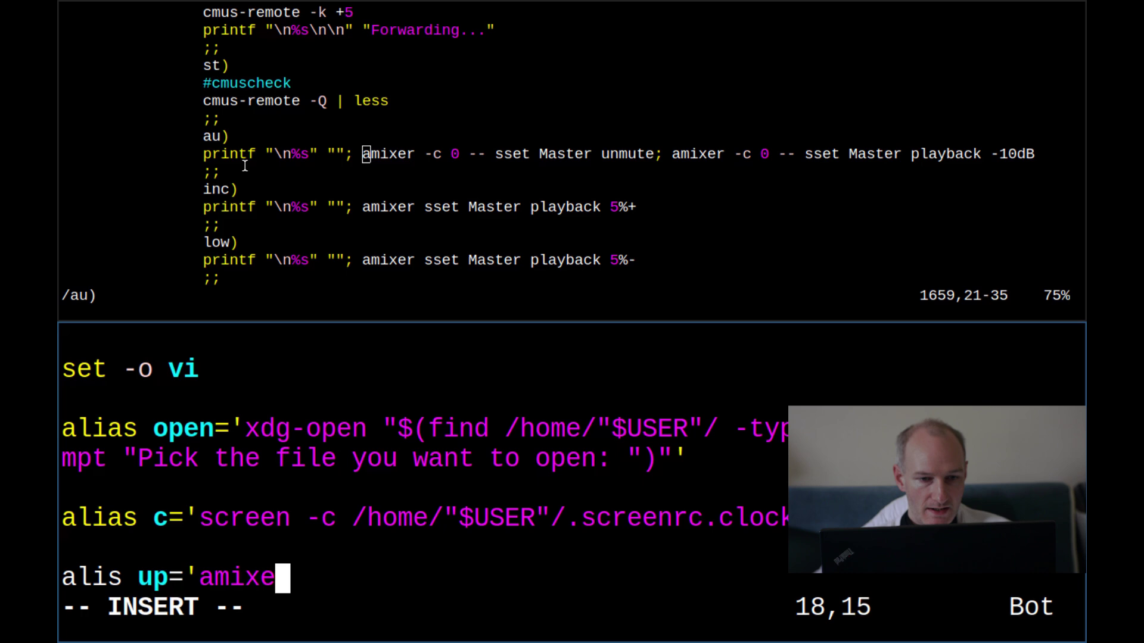
{"action": "type", "text": "r sset M"}
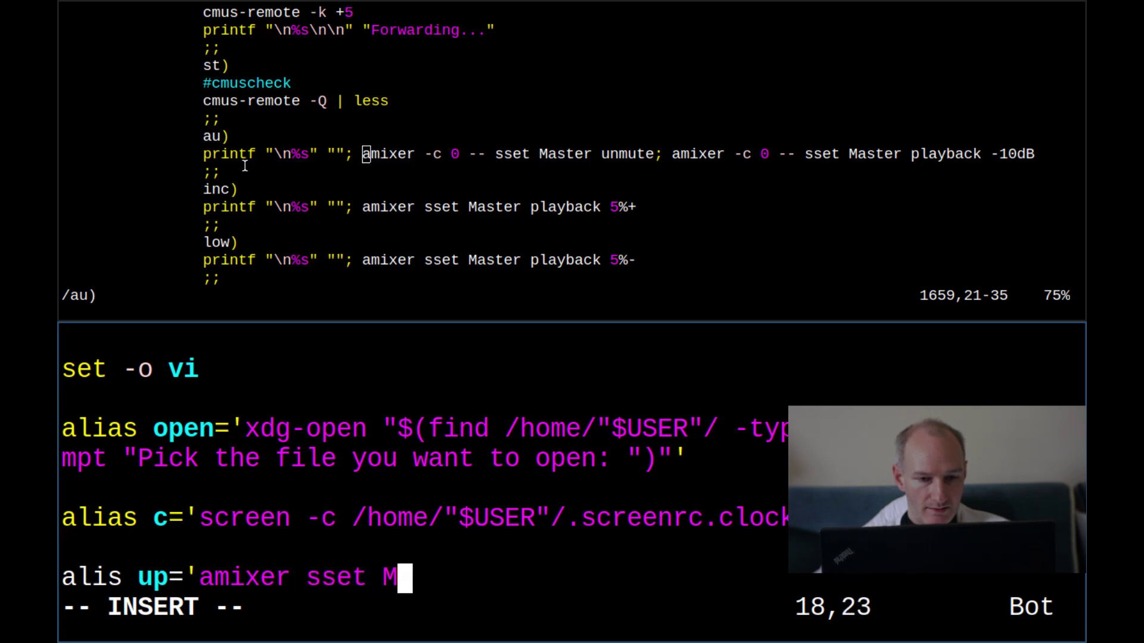
{"action": "type", "text": "aster playback "}
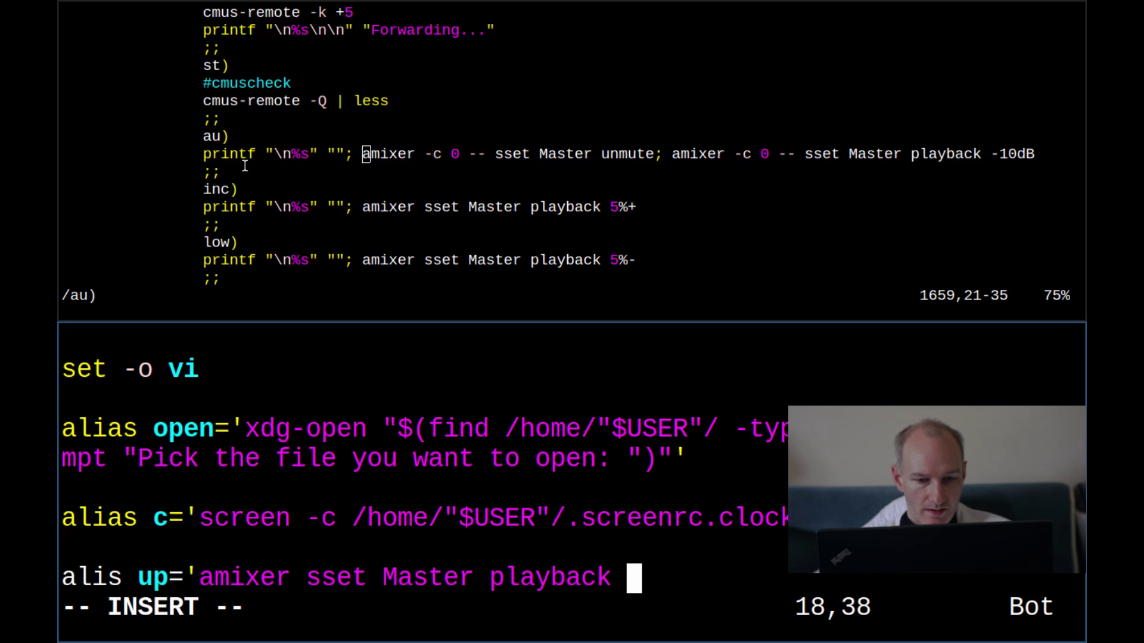
{"action": "type", "text": "10"}
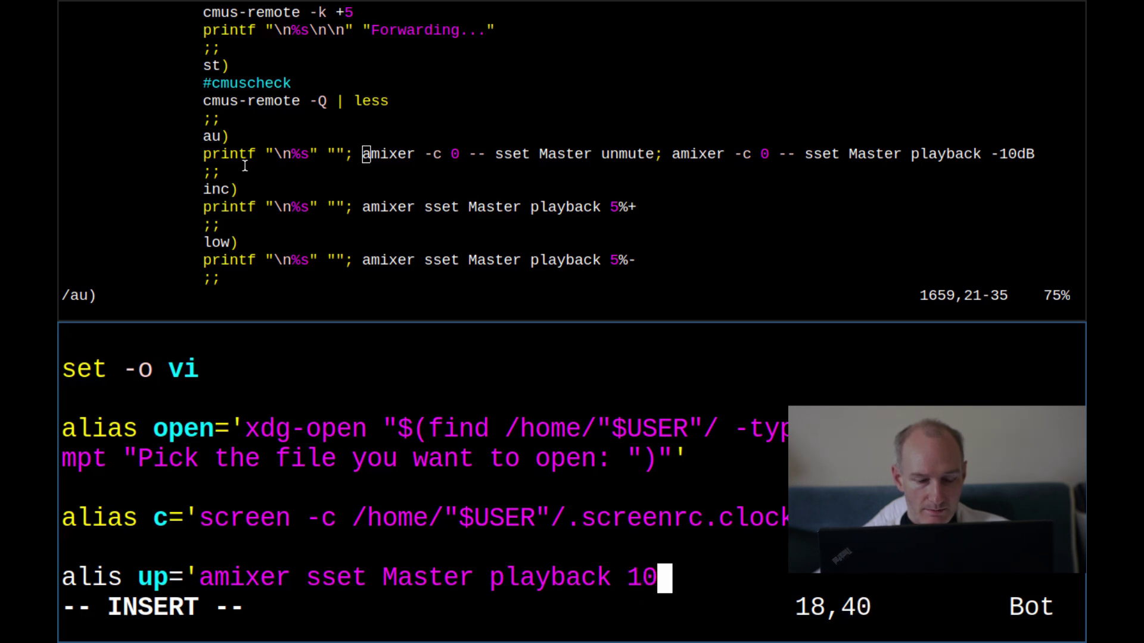
{"action": "key", "text": "BackSpace"}
{"action": "key", "text": "BackSpace"}
{"action": "type", "text": "20"}
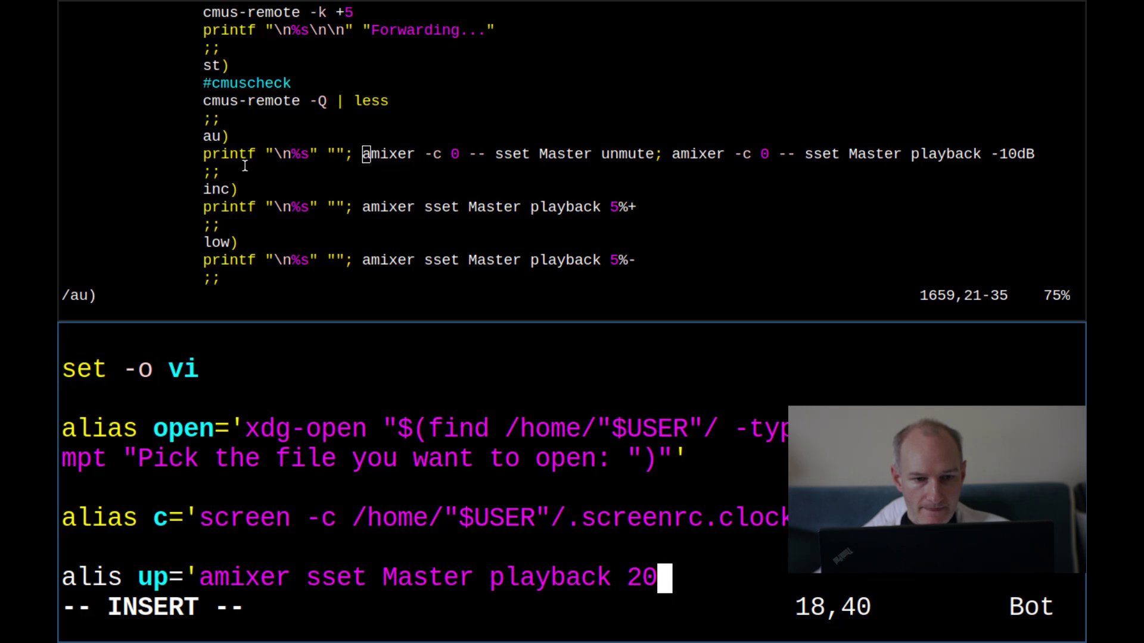
{"action": "key", "text": "BackSpace"}
{"action": "key", "text": "BackSpace"}
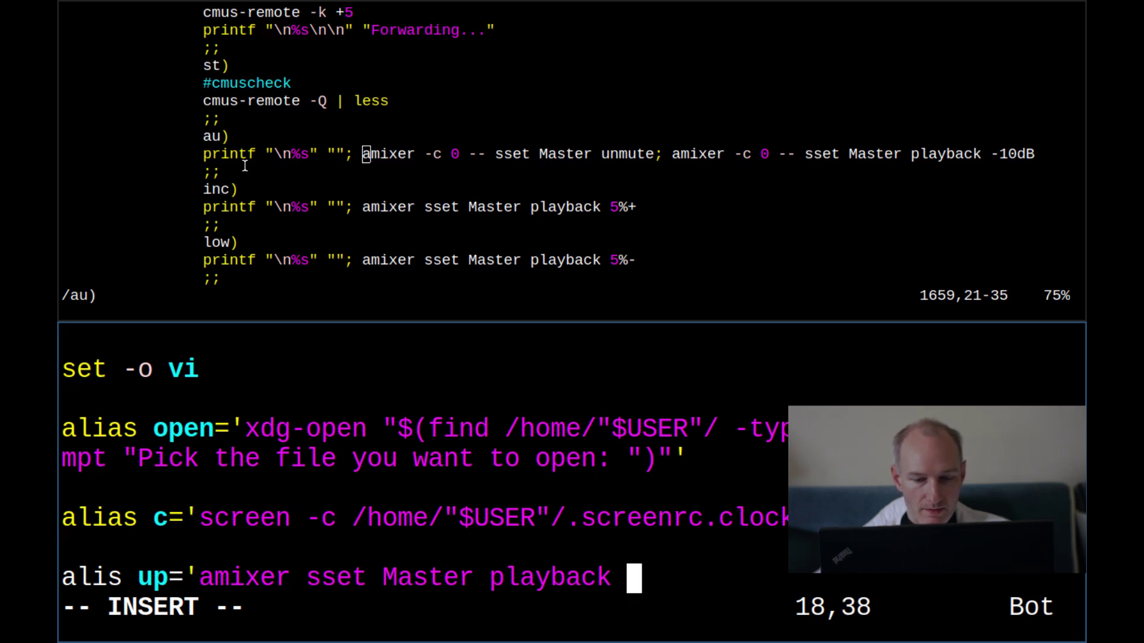
{"action": "type", "text": "10"}
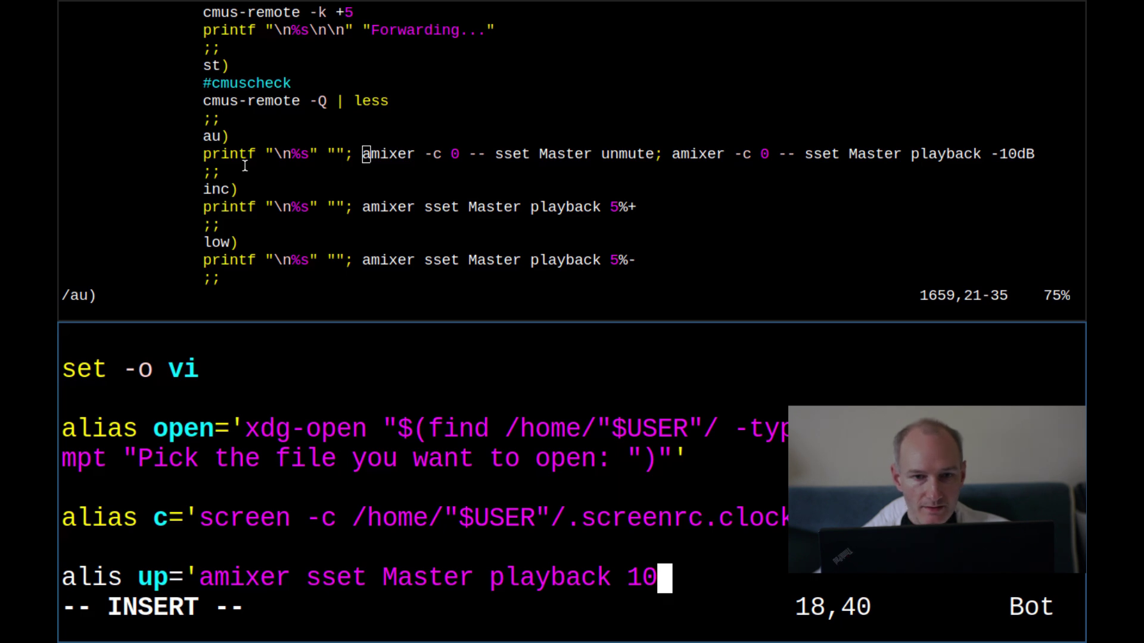
{"action": "type", "text": "%"}
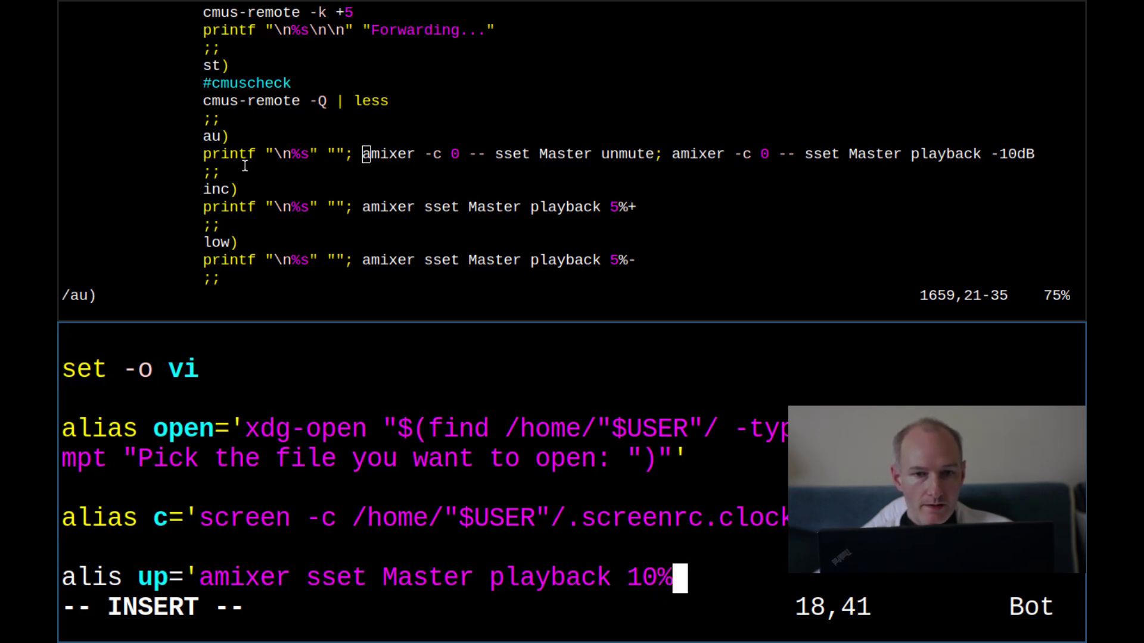
{"action": "type", "text": "+"}
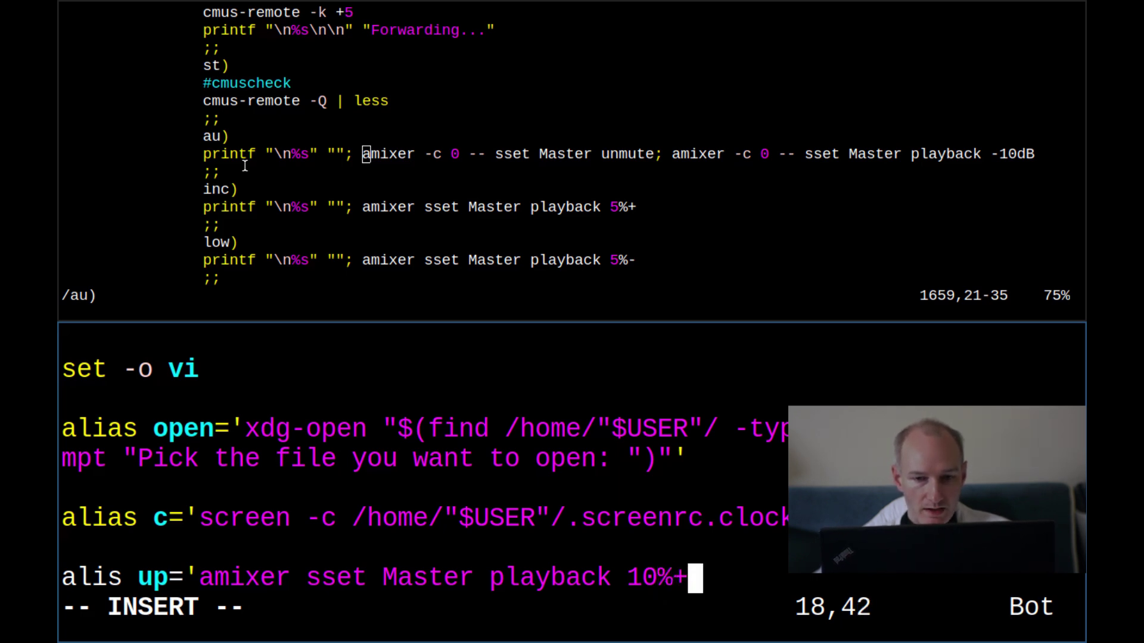
{"action": "type", "text": "'j"}
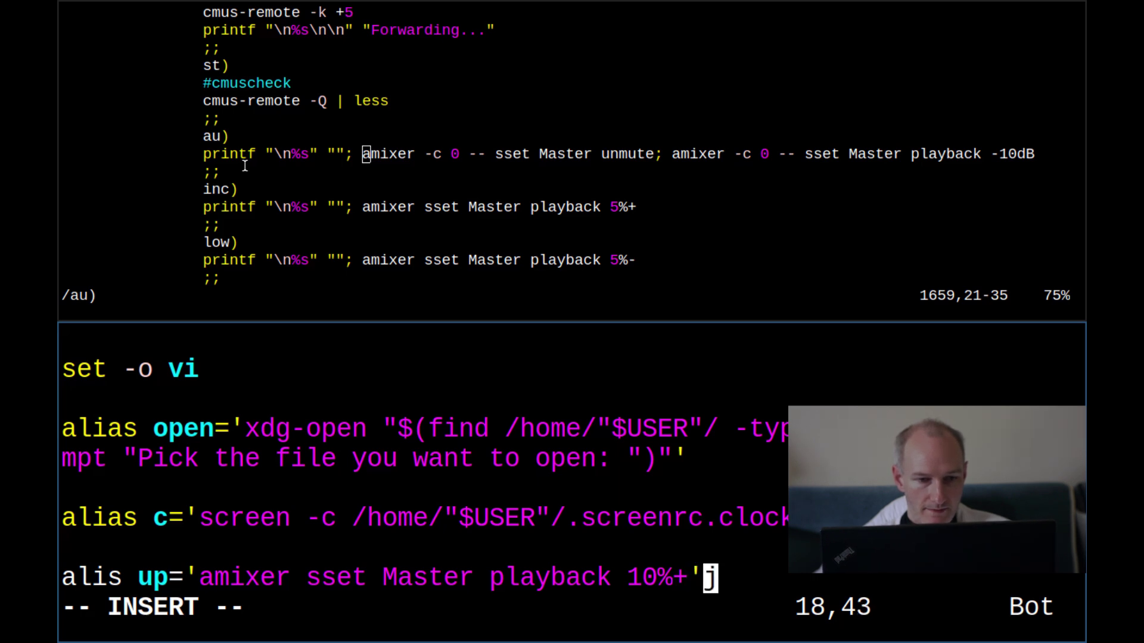
- Correct 'alis' to 'alias', save .bashrc with :wq, and begin typing 'source .bashrc'
{"action": "key", "text": "Escape"}
{"action": "key", "text": "b"}
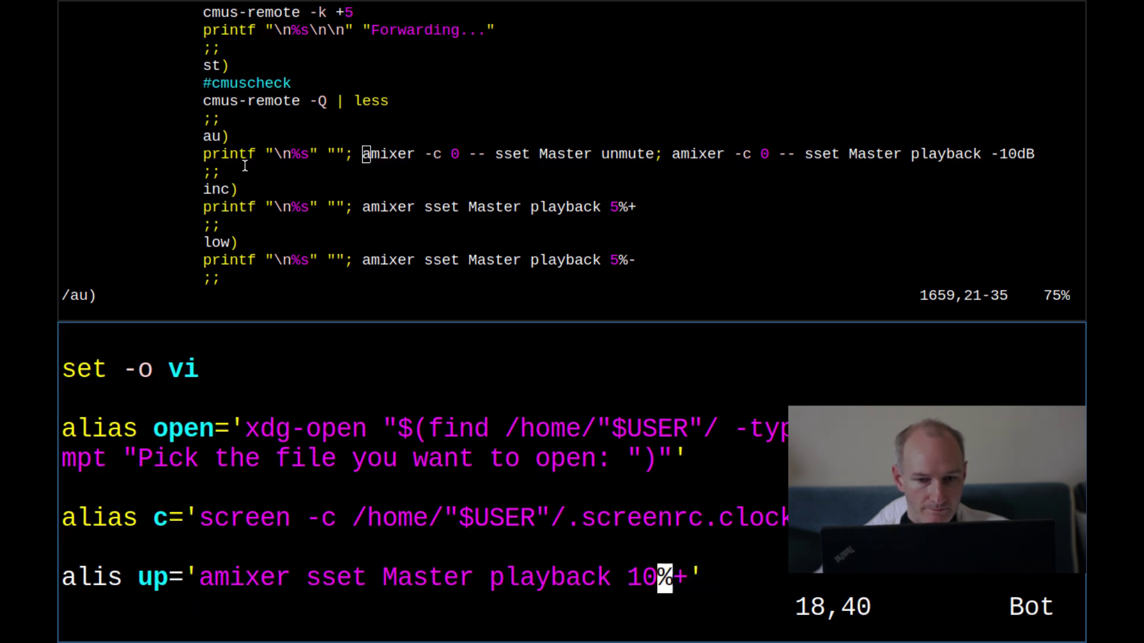
{"action": "key", "text": "b"}
{"action": "key", "text": "b"}
{"action": "key", "text": "b"}
{"action": "key", "text": "b"}
{"action": "key", "text": "b"}
{"action": "key", "text": "b"}
{"action": "key", "text": "b"}
{"action": "key", "text": "b"}
{"action": "key", "text": "a"}
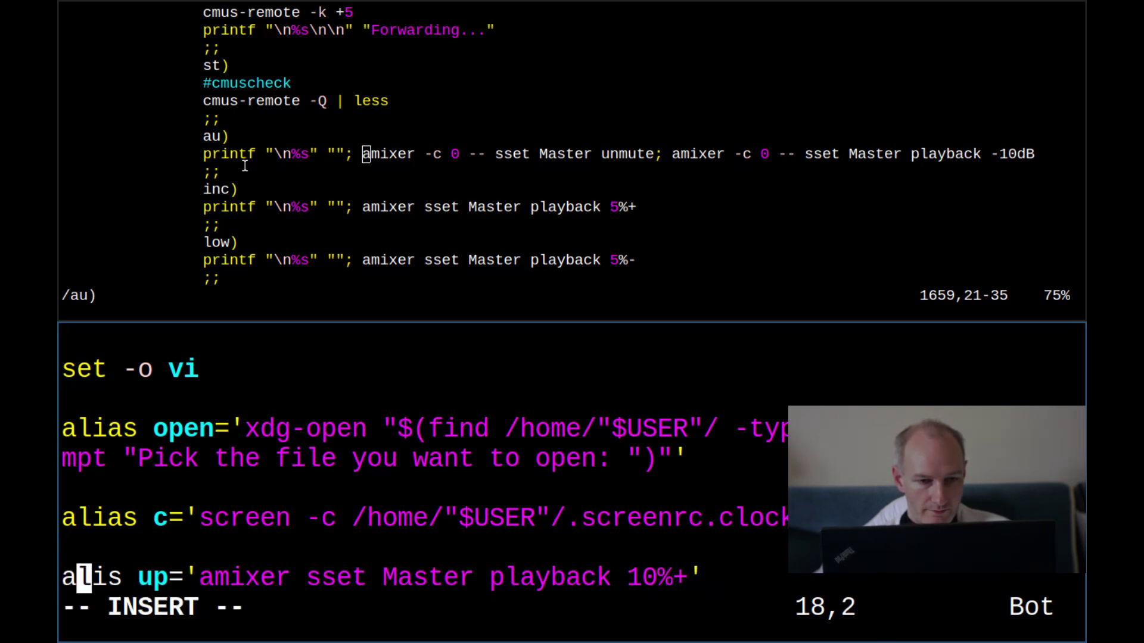
{"action": "key", "text": "Escape"}
{"action": "key", "text": "l"}
{"action": "key", "text": "l"}
{"action": "key", "text": "l"}
{"action": "type", "text": "ia"}
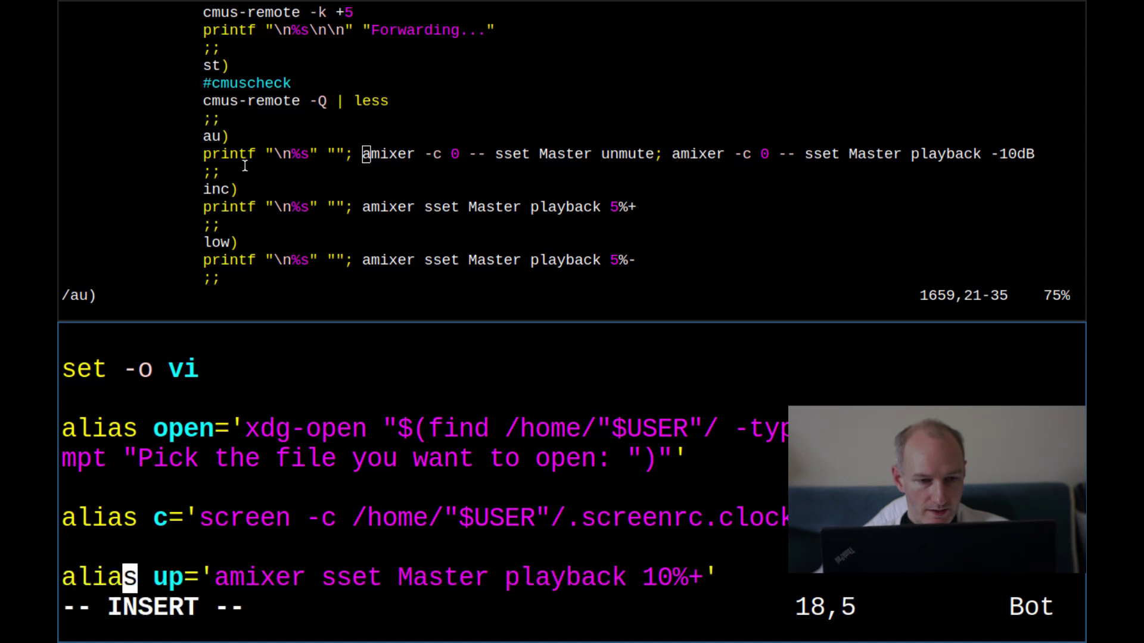
{"action": "key", "text": "Escape"}
{"action": "type", "text": ":wq"}
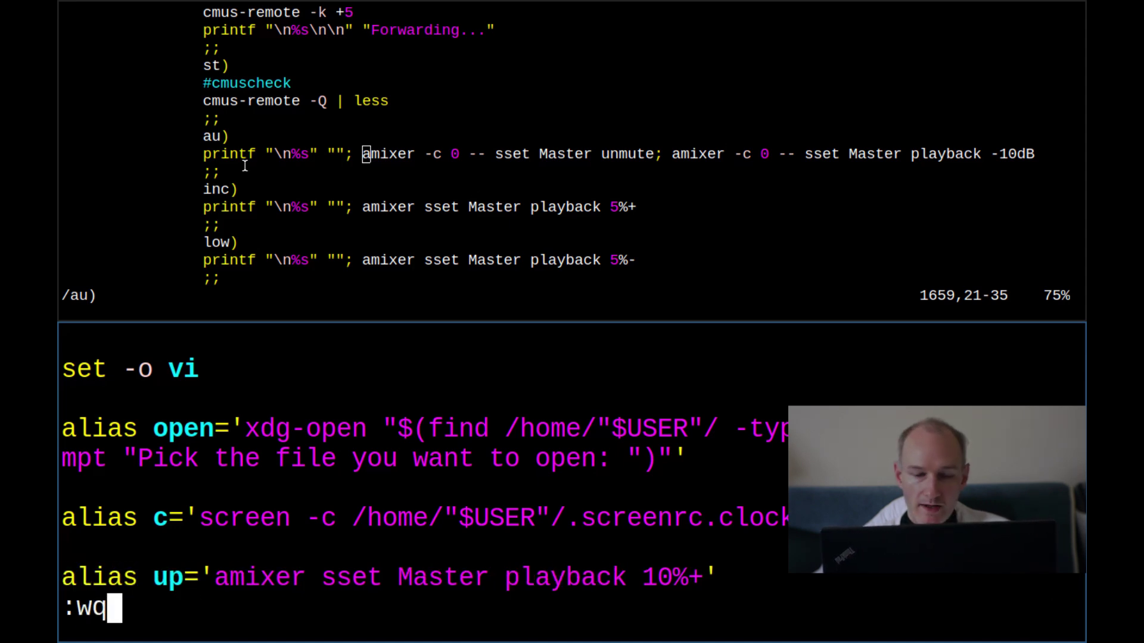
{"action": "key", "text": "Return"}
{"action": "type", "text": "sour"}
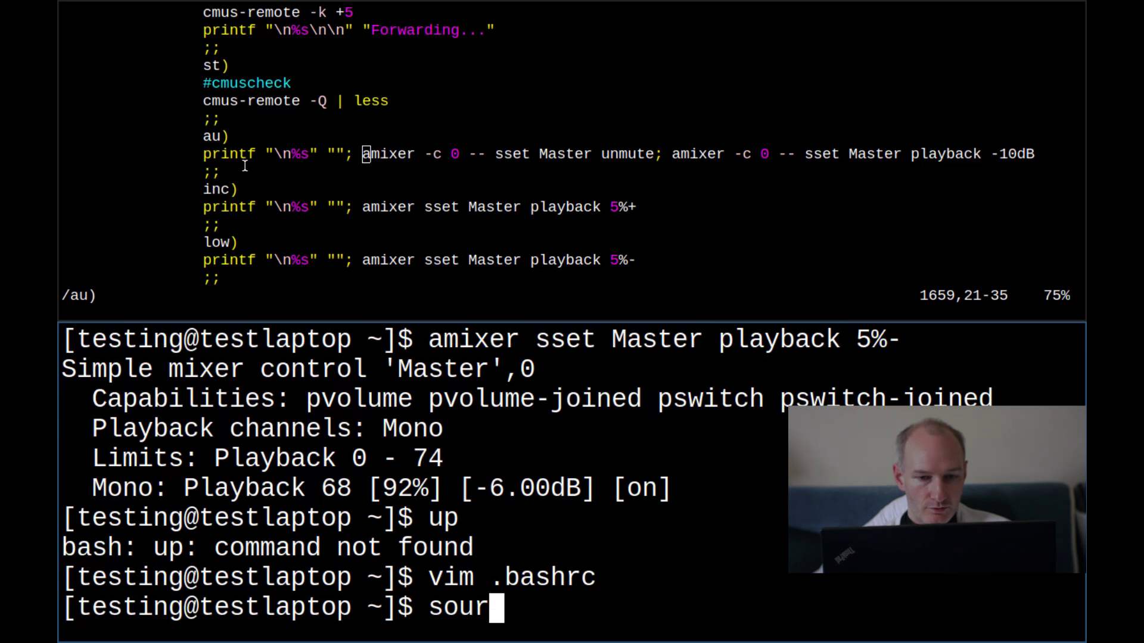
{"action": "type", "text": "ce .bashrc"}
- Source .bashrc, then run the 'up' alias to raise Master 10% to 100
{"action": "key", "text": "Return"}
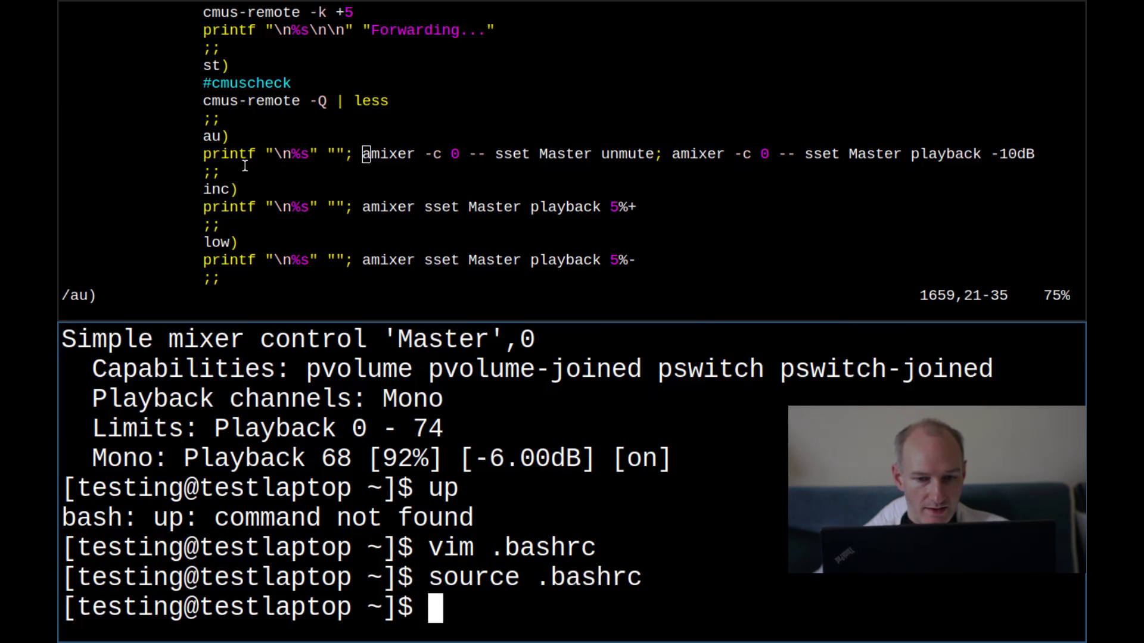
{"action": "type", "text": "up"}
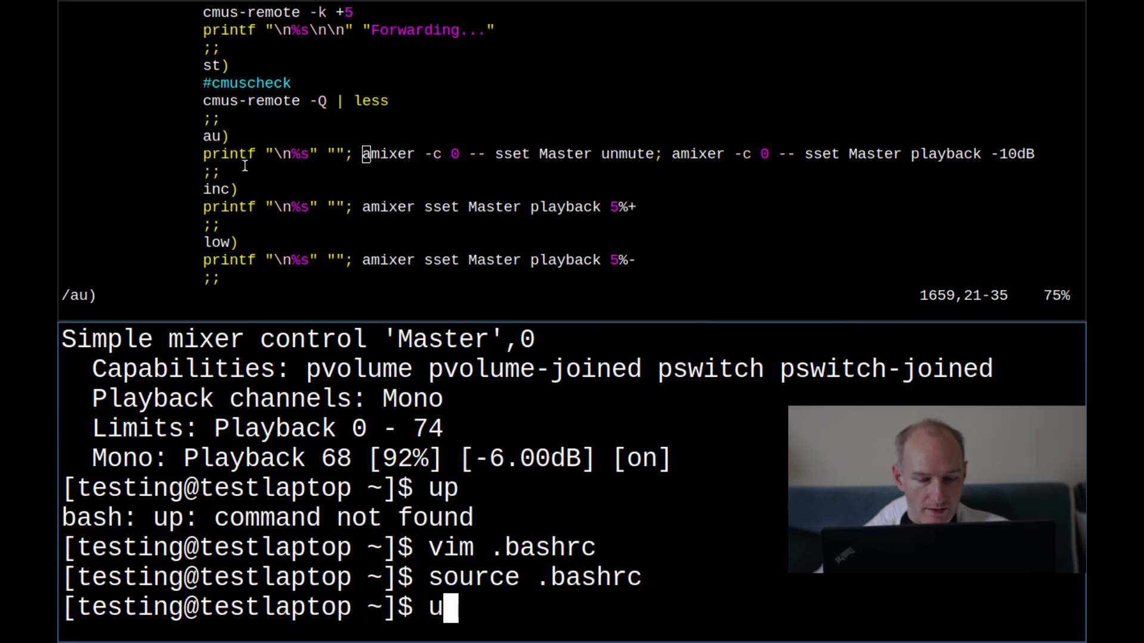
{"action": "key", "text": "BackSpace"}
{"action": "key", "text": "BackSpace"}
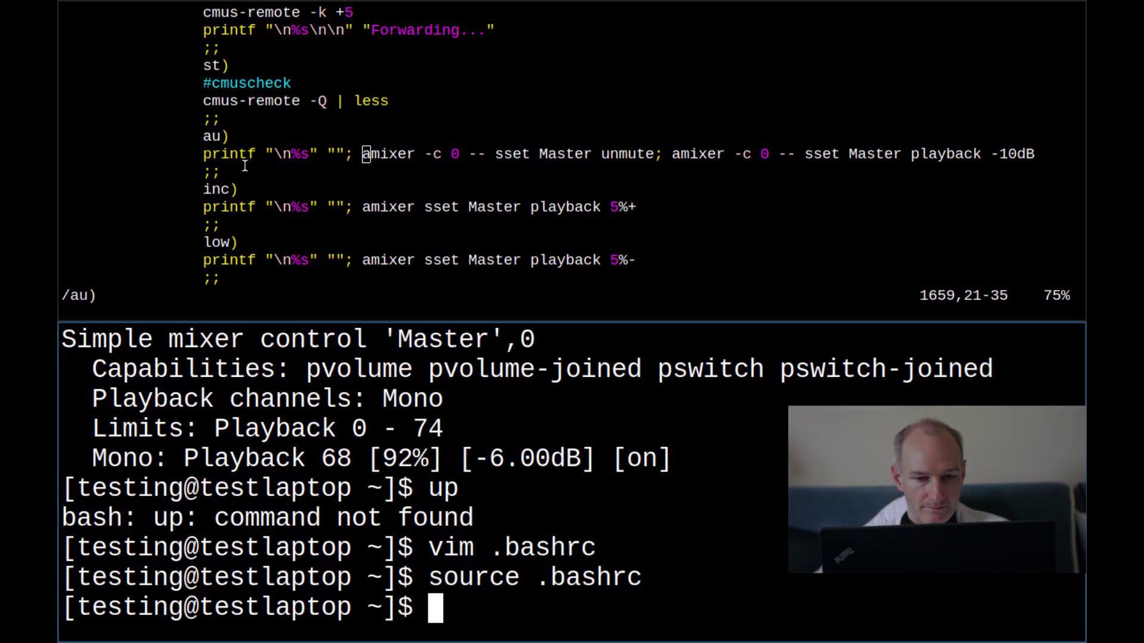
{"action": "type", "text": "up"}
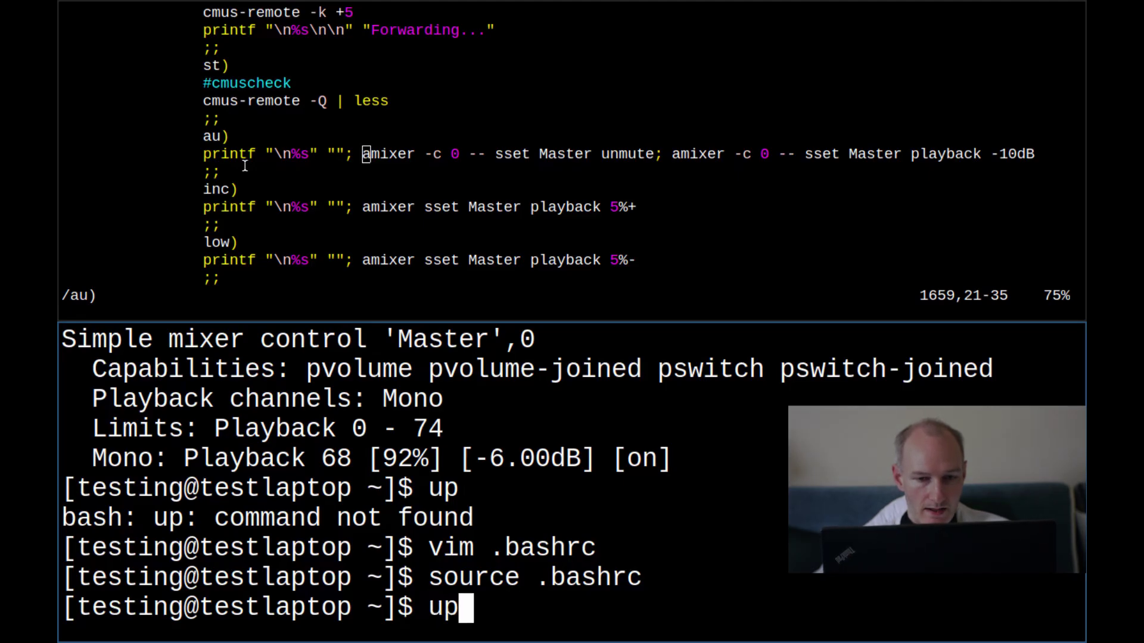
{"action": "key", "text": "Return"}
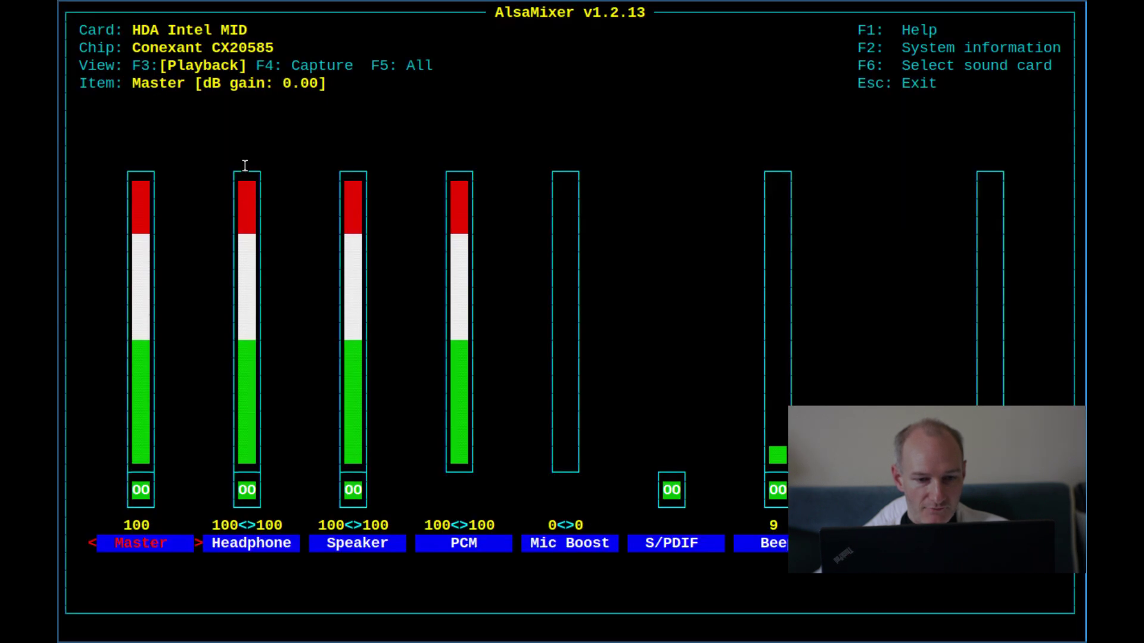